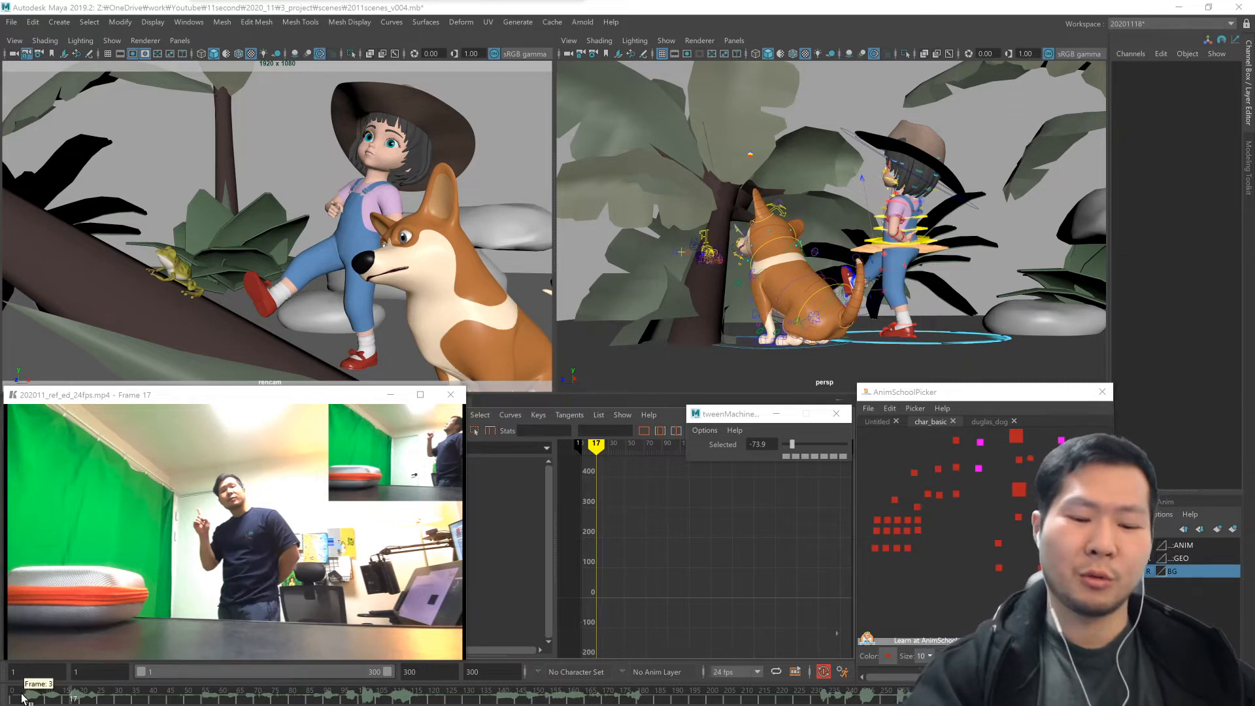
- Play the animation back from frame 1 and compare it with the reference video
{"action": "left_click_drag", "start_coordinate": [22, 699], "coordinate": [14, 698]}
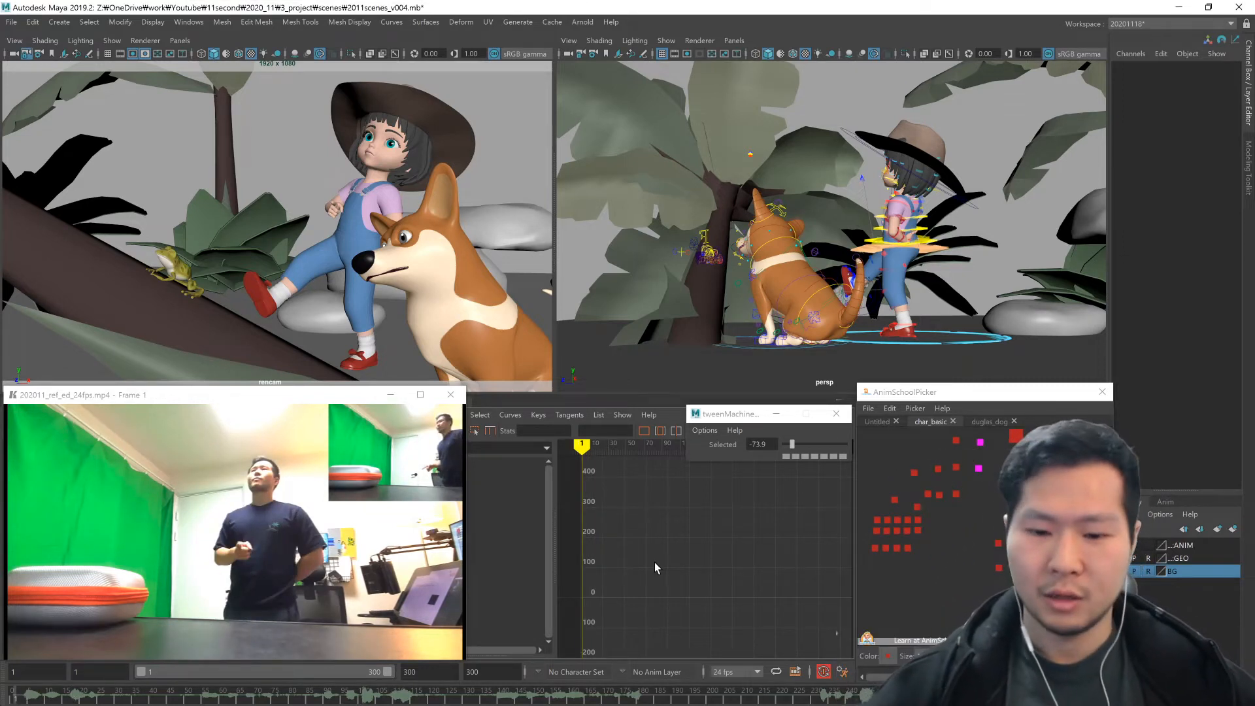
{"action": "key", "text": "alt+v"}
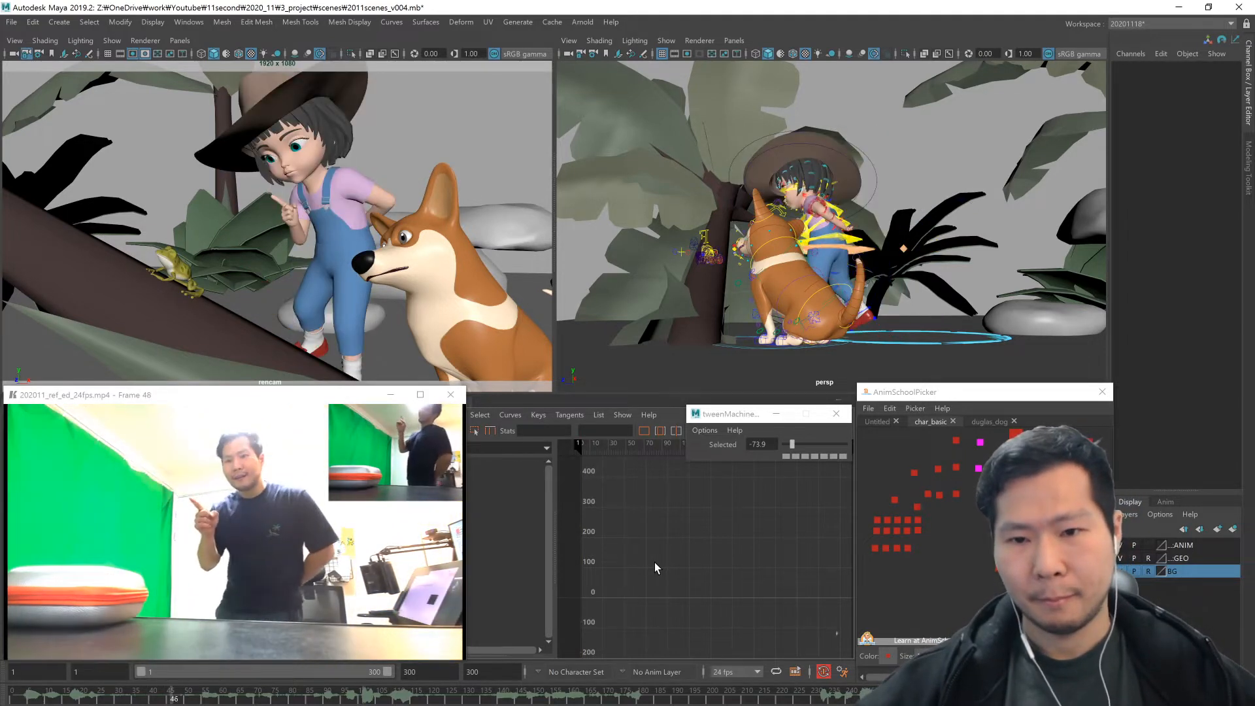
{"action": "key", "text": "alt+v"}
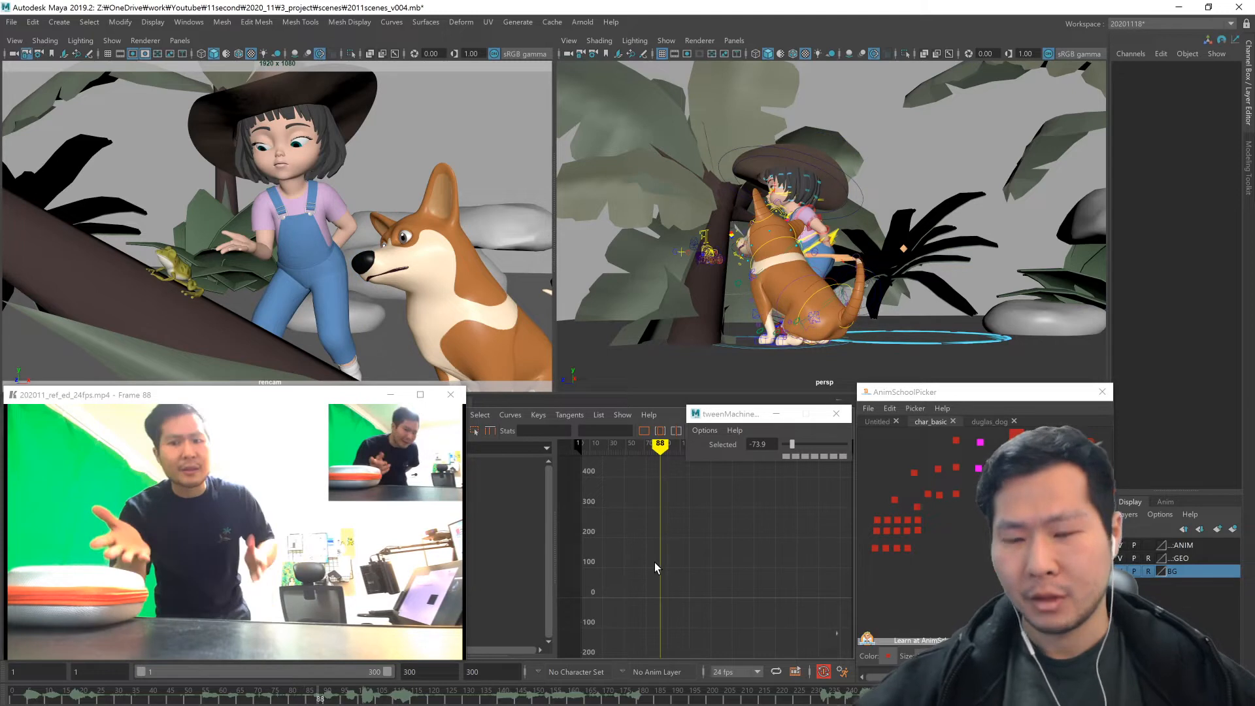
- Shift the girl's COG control sideways at frame 68 to a Translate X of about -1.65, checking it against the neighbouring keys
{"action": "left_click", "coordinate": [981, 522]}
{"action": "key", "text": "comma"}
{"action": "key", "text": "comma"}
{"action": "key", "text": "period"}
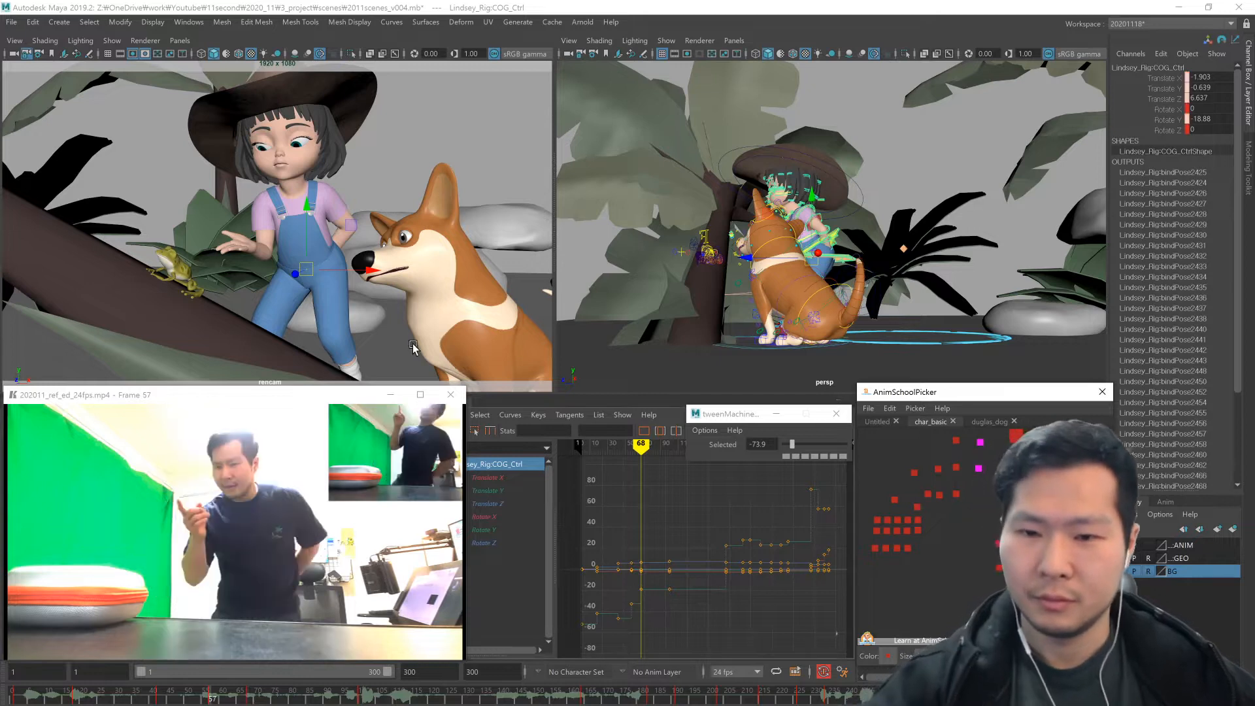
{"action": "key", "text": "comma"}
{"action": "key", "text": "comma"}
{"action": "key", "text": "period"}
{"action": "key", "text": "period"}
{"action": "middle_click_drag", "start_coordinate": [401, 344], "coordinate": [407, 345]}
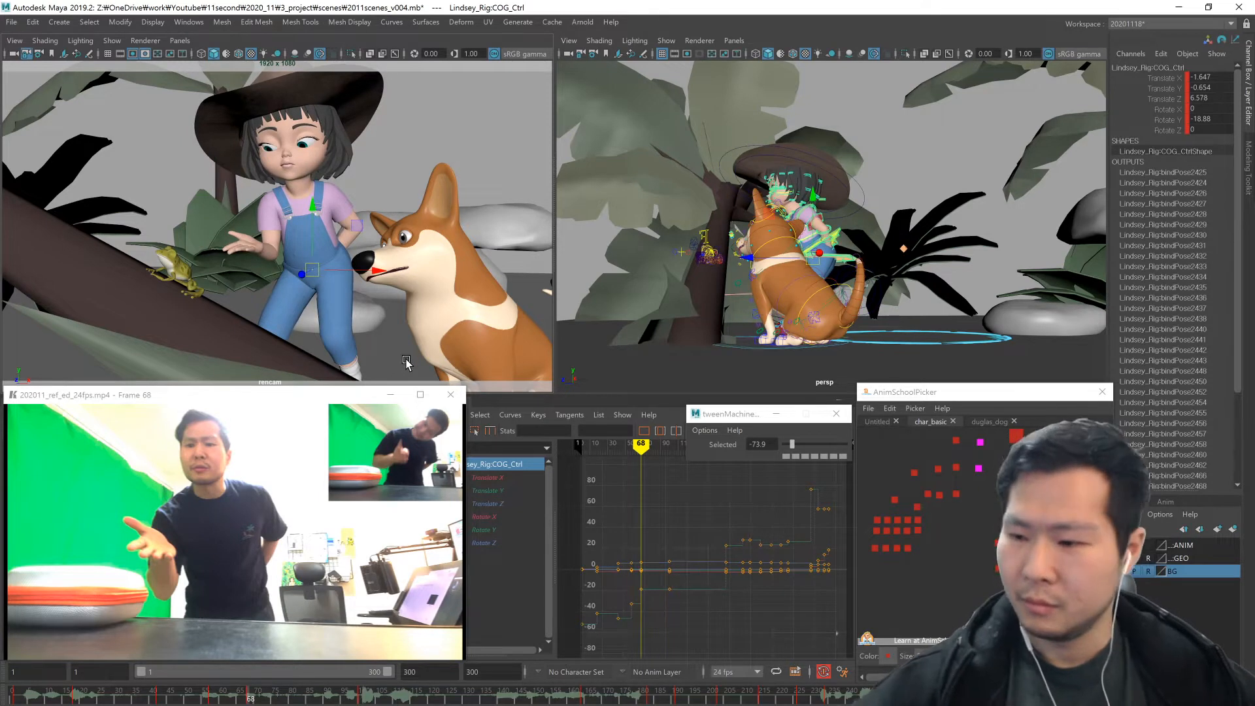
- Change the Orient Space of the girl's left shoulder FK control at frame 68 to COG by blending it 100 toward the next key
{"action": "left_click", "coordinate": [943, 451]}
{"action": "middle_click_drag", "start_coordinate": [944, 451], "coordinate": [886, 506], "text": "alt"}
{"action": "left_click", "coordinate": [906, 461]}
{"action": "key", "text": "comma"}
{"action": "key", "text": "period"}
{"action": "key", "text": "e"}
{"action": "left_click_drag", "start_coordinate": [887, 298], "coordinate": [863, 299], "text": "alt"}
{"action": "key", "text": "f"}
{"action": "right_click_drag", "start_coordinate": [974, 316], "coordinate": [621, 329], "text": "alt"}
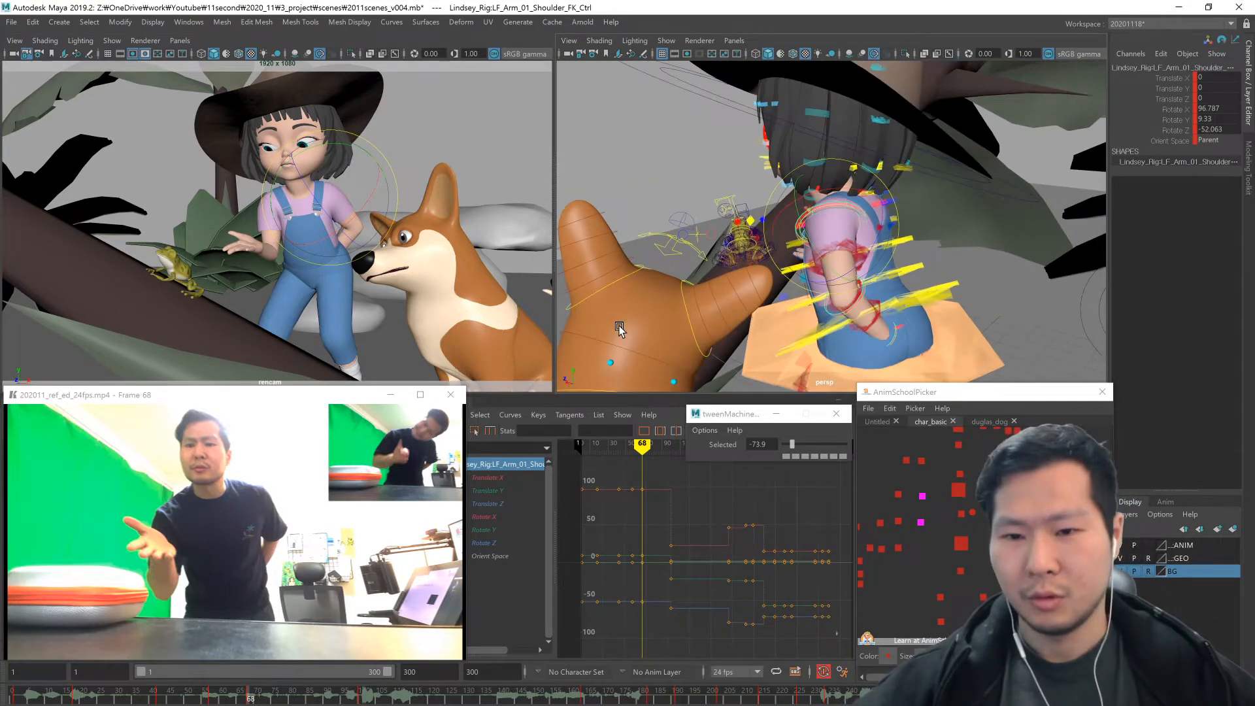
{"action": "left_click_drag", "start_coordinate": [619, 328], "coordinate": [880, 342], "text": "alt"}
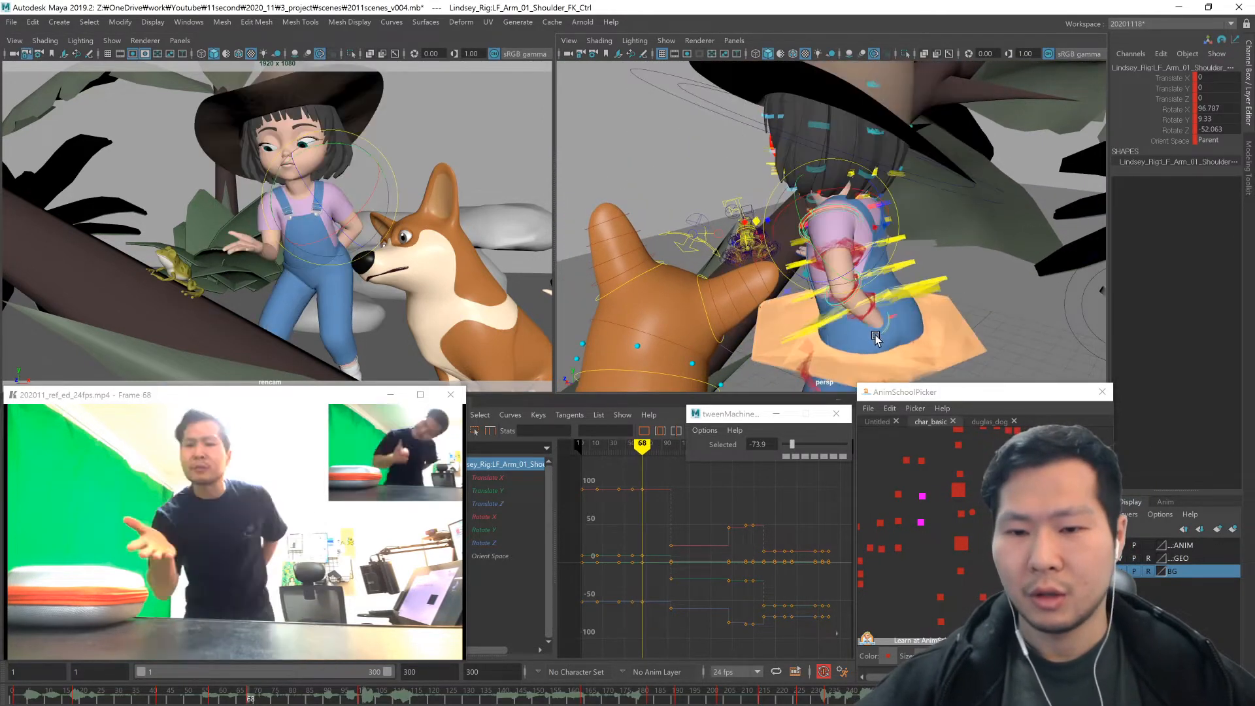
{"action": "key", "text": "period"}
{"action": "key", "text": "comma"}
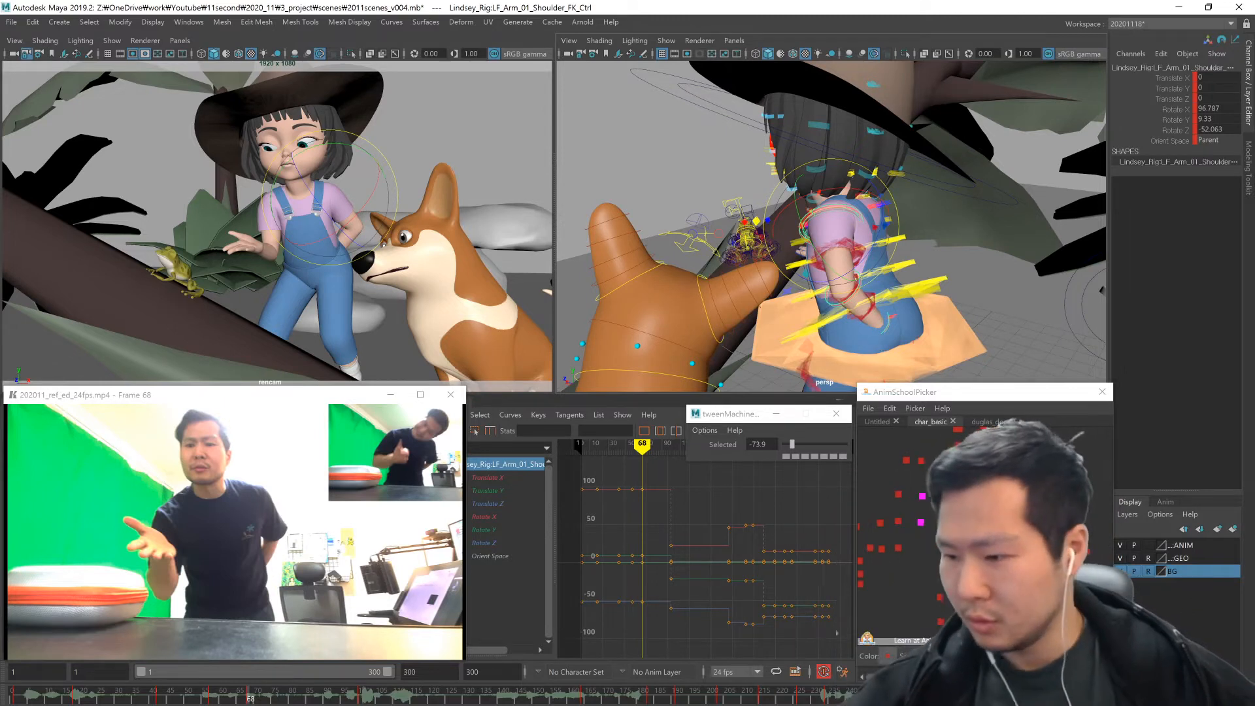
{"action": "left_click", "coordinate": [1171, 141]}
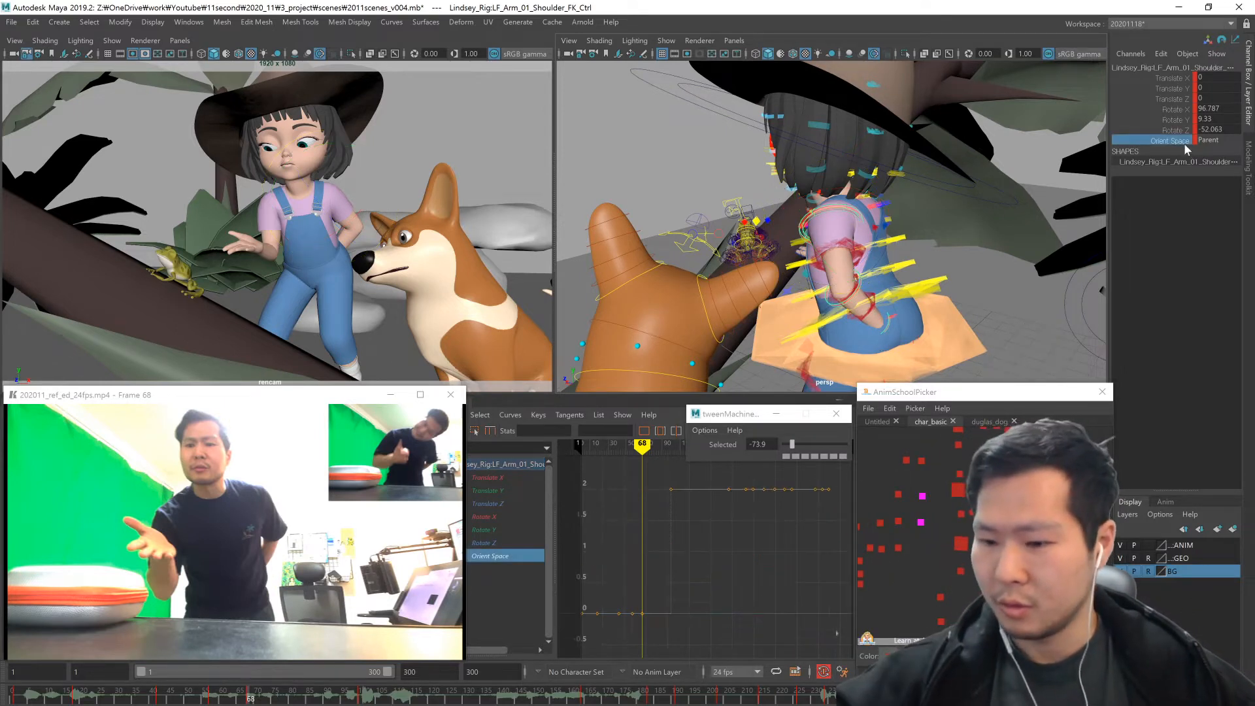
{"action": "left_click_drag", "start_coordinate": [791, 444], "coordinate": [922, 466]}
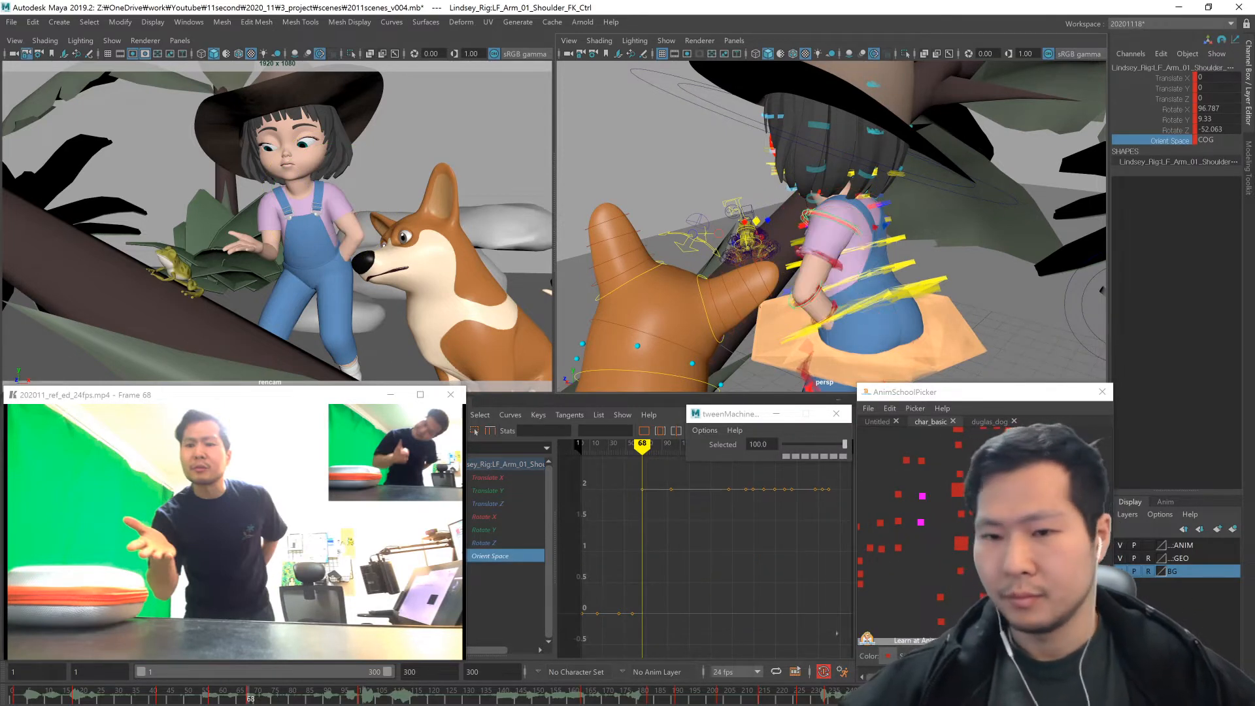
- Rotate the girl's left shoulder at frame 68 and open the left elbow to a Rotate Y of about -50
{"action": "left_click", "coordinate": [997, 480]}
{"action": "left_click", "coordinate": [1010, 495]}
{"action": "key", "text": "e"}
{"action": "left_click_drag", "start_coordinate": [840, 220], "coordinate": [921, 231]}
{"action": "left_click_drag", "start_coordinate": [841, 243], "coordinate": [859, 248]}
{"action": "left_click", "coordinate": [848, 262]}
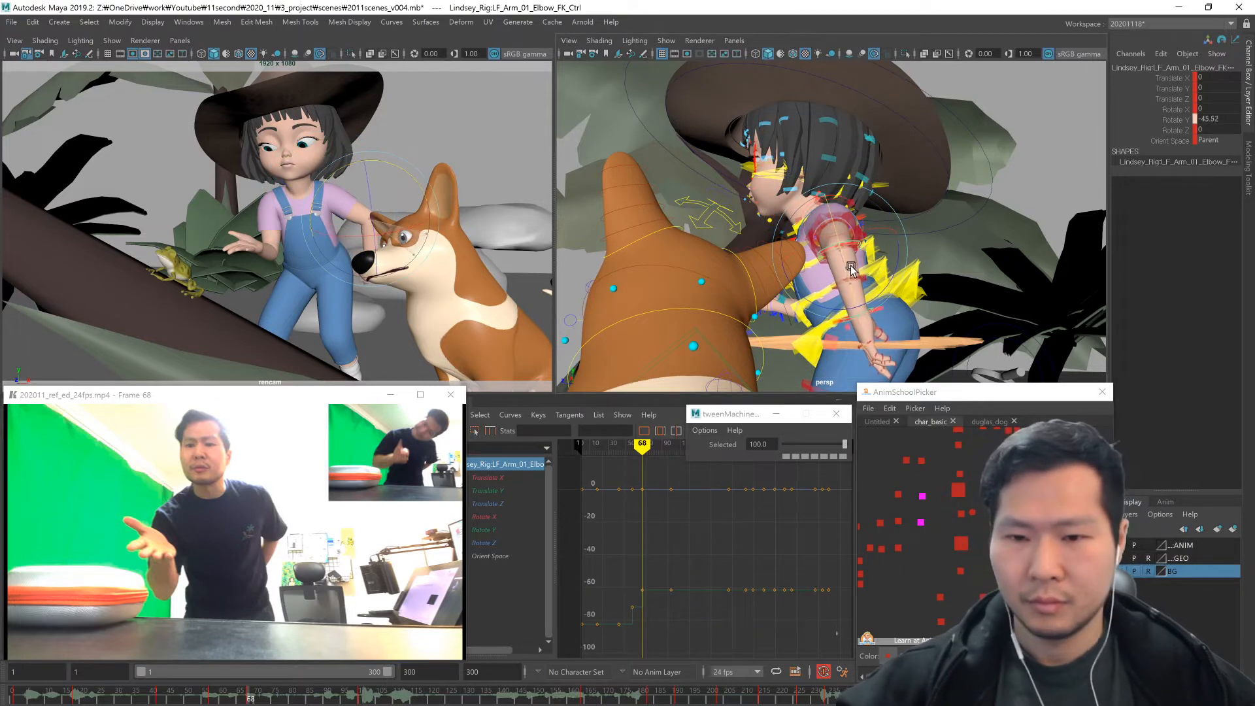
{"action": "left_click_drag", "start_coordinate": [851, 273], "coordinate": [852, 274]}
{"action": "key", "text": "comma"}
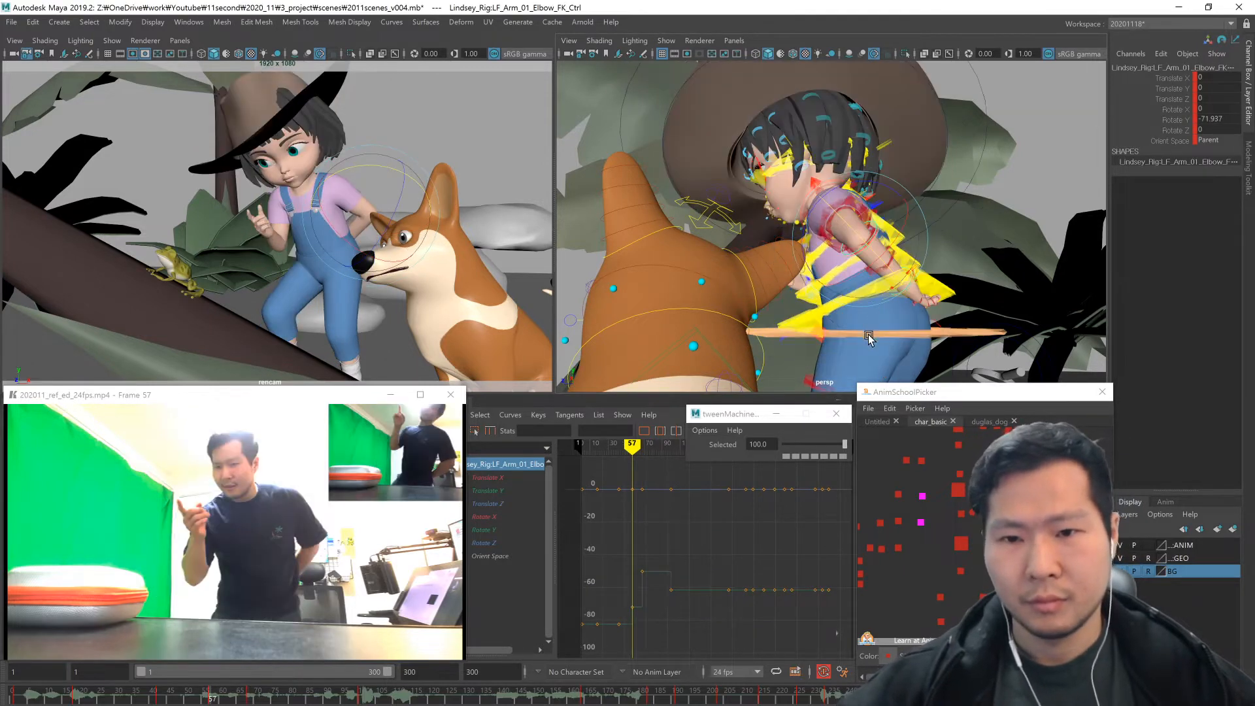
{"action": "key", "text": "period"}
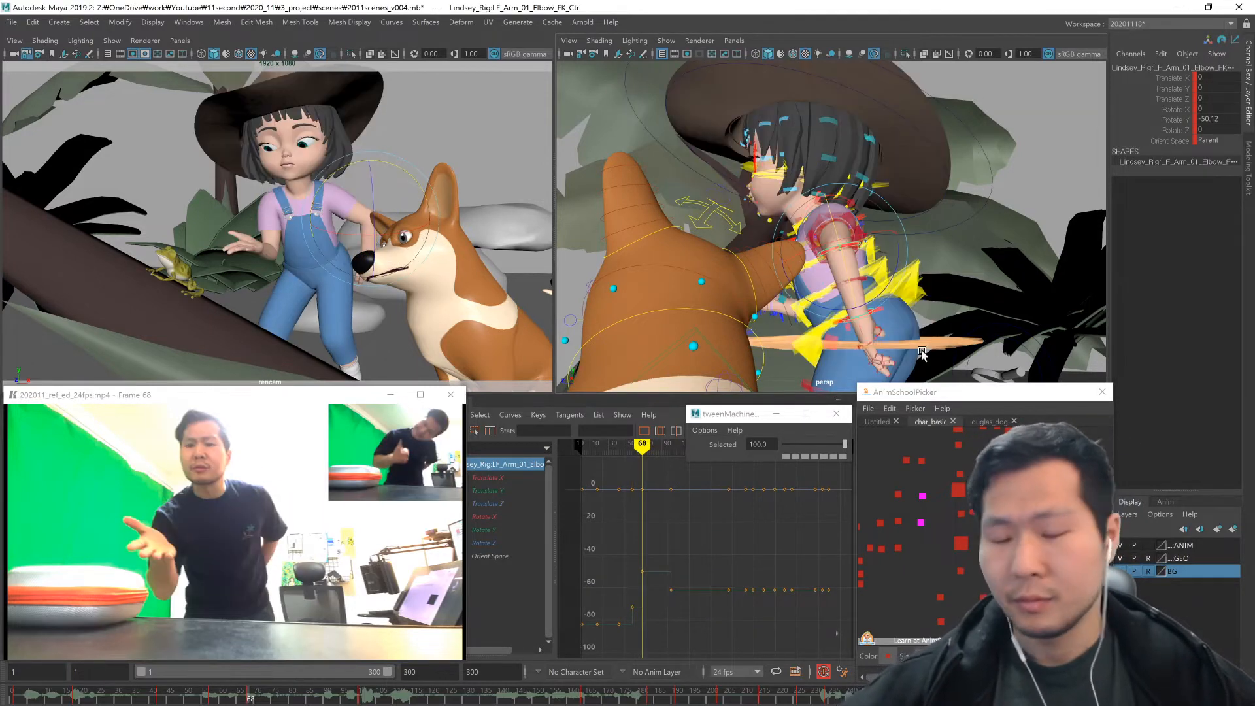
- Lower the left arm from the shoulder at frame 68 and rotate the left wrist to about X -39, Y 5, Z 0.2
{"action": "left_click", "coordinate": [1019, 495]}
{"action": "key", "text": "e"}
{"action": "left_click_drag", "start_coordinate": [845, 193], "coordinate": [863, 219]}
{"action": "key", "text": "comma"}
{"action": "key", "text": "period"}
{"action": "key", "text": "period"}
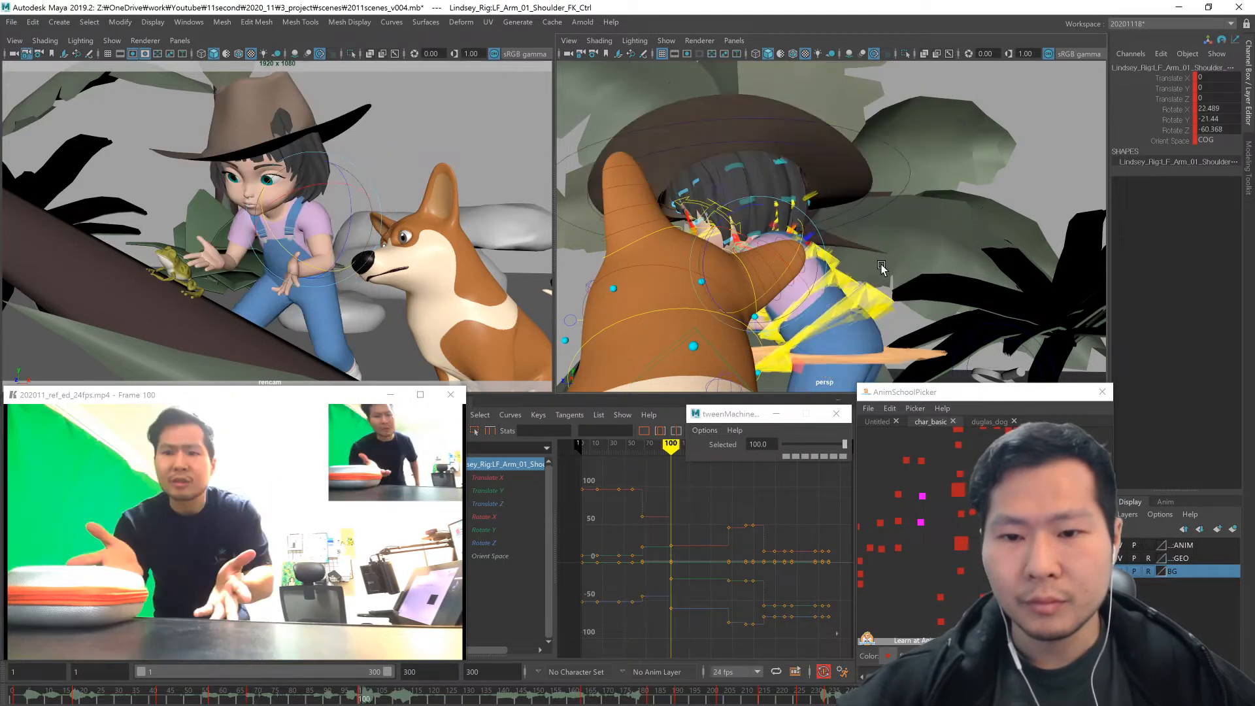
{"action": "key", "text": "comma"}
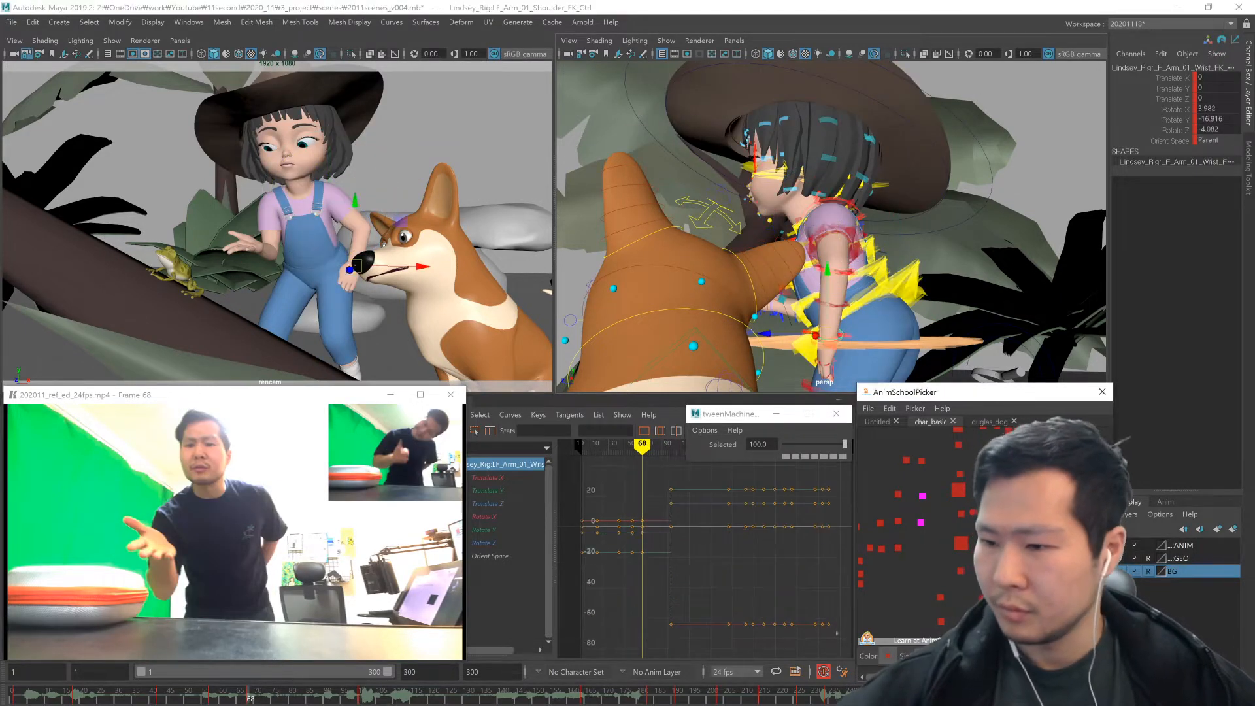
{"action": "left_click", "coordinate": [868, 321]}
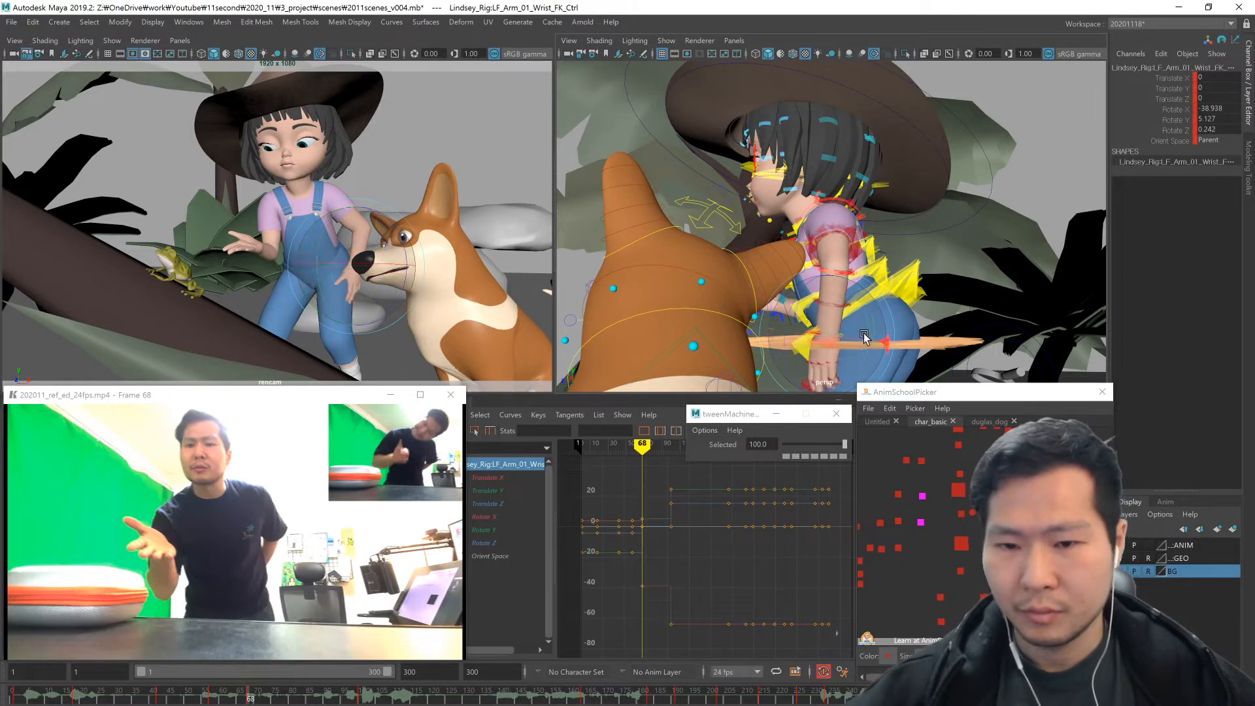
- Rotate the left shoulder at frame 68 to about X 34, Y 60, Z -58 and check the motion against the surrounding keys
{"action": "left_click", "coordinate": [829, 250]}
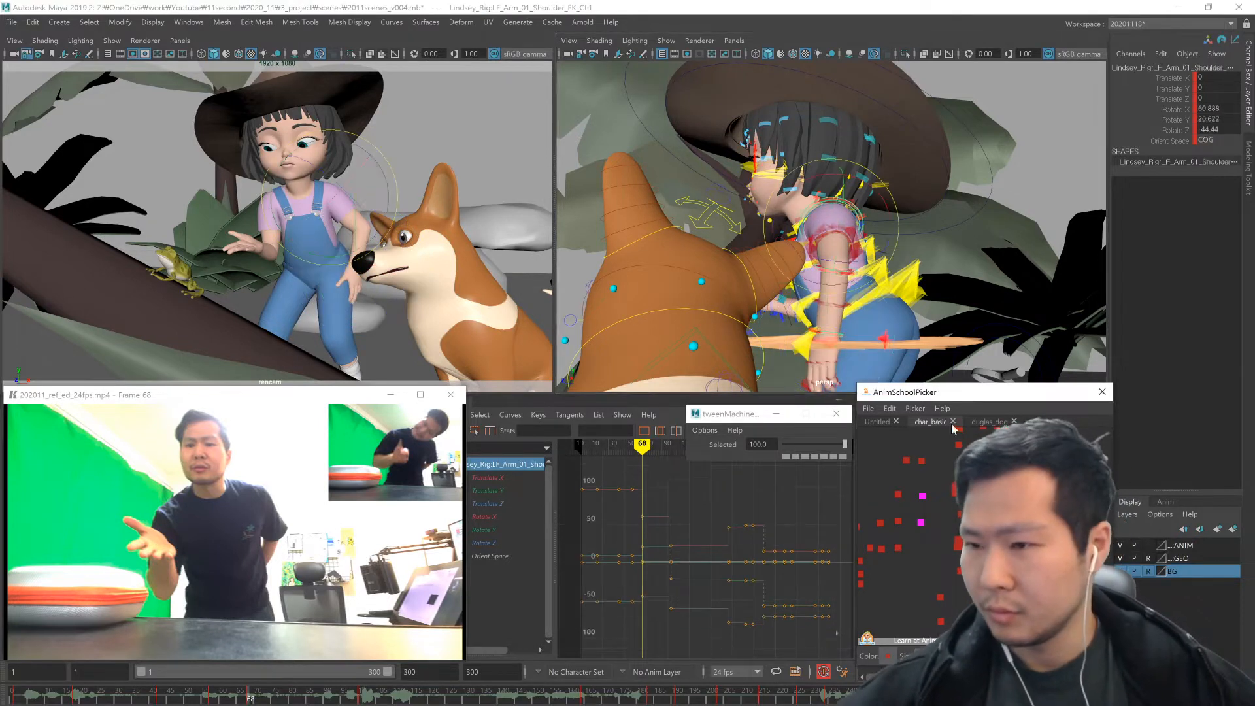
{"action": "left_click_drag", "start_coordinate": [829, 249], "coordinate": [839, 265]}
{"action": "key", "text": "comma"}
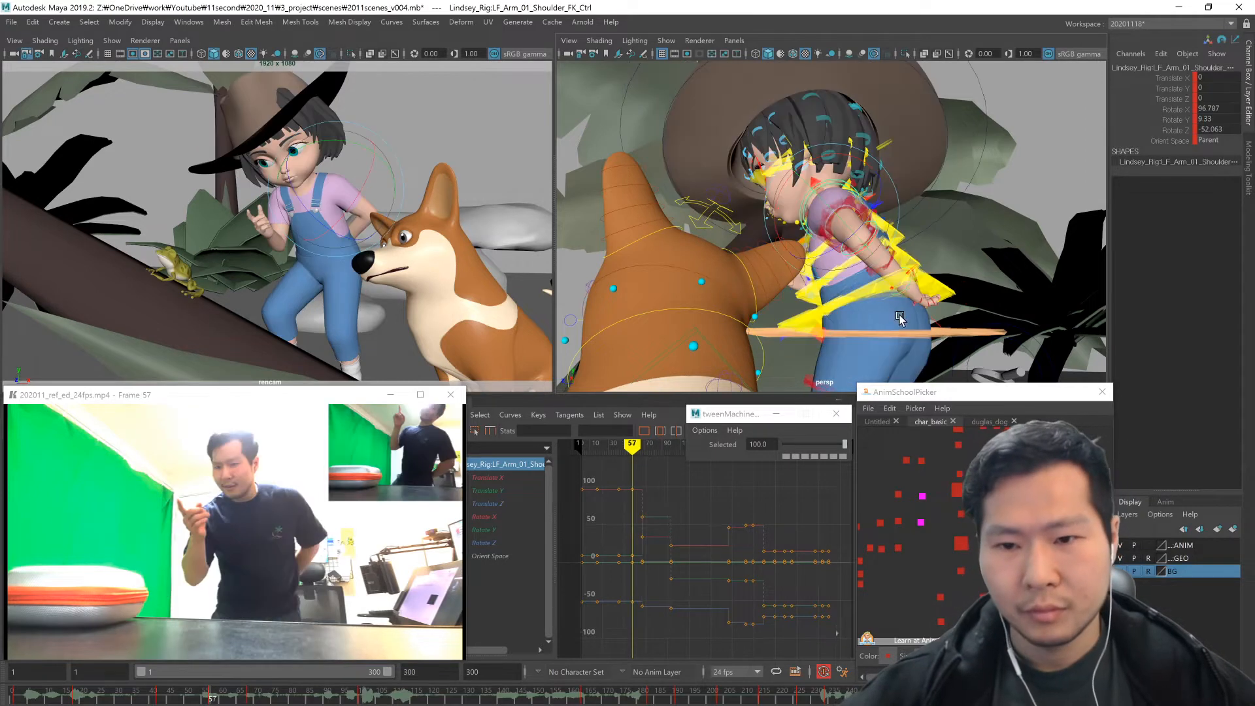
{"action": "key", "text": "period"}
{"action": "key", "text": "period"}
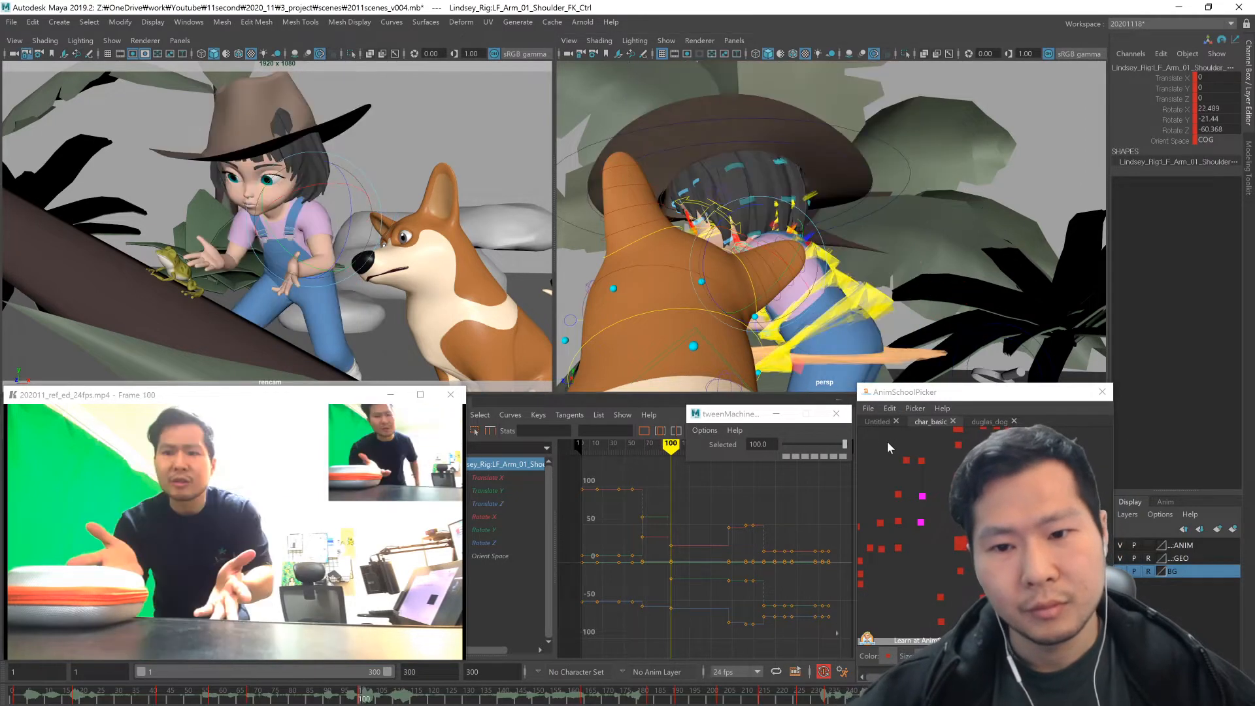
{"action": "key", "text": "comma"}
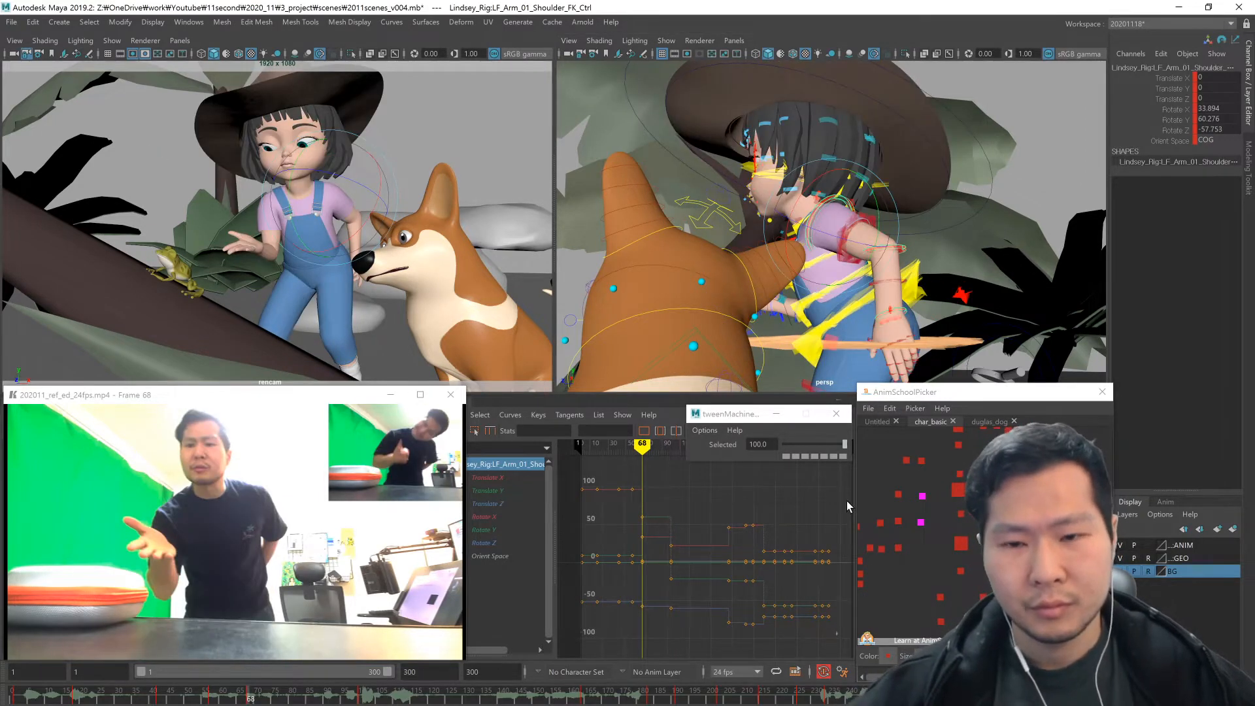
{"action": "key", "text": "comma"}
{"action": "key", "text": "alt+v"}
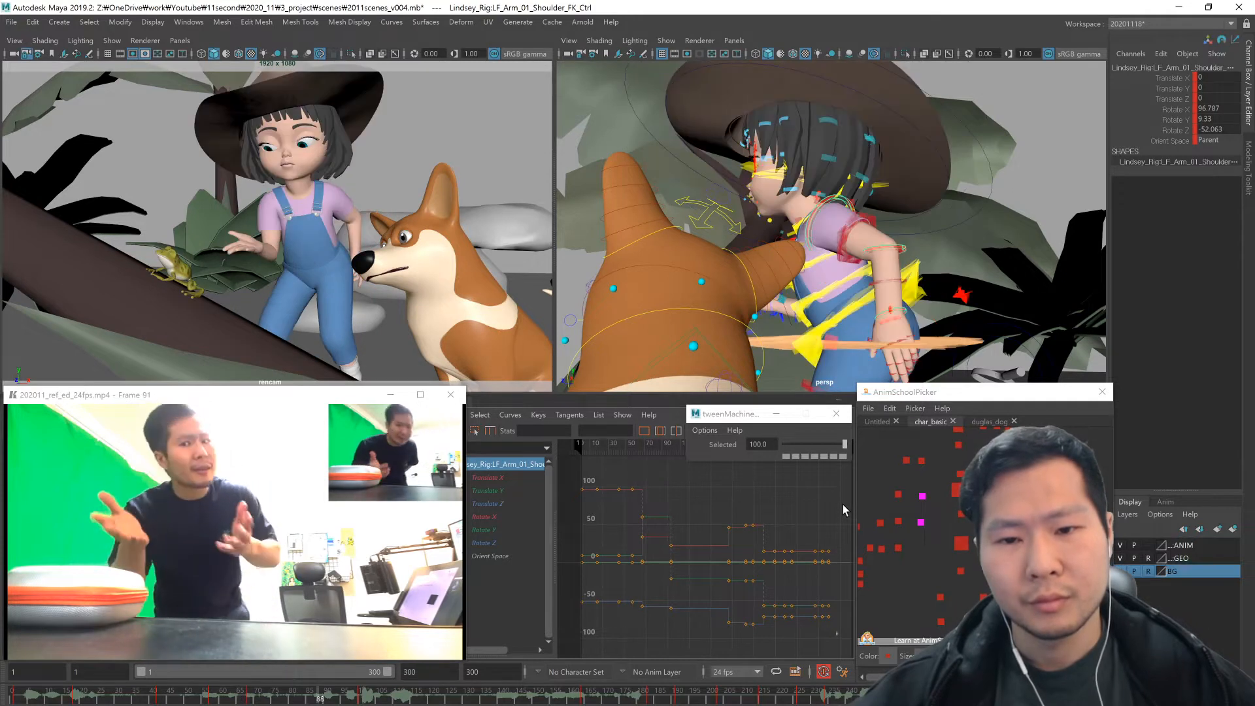
{"action": "key", "text": "alt+v"}
{"action": "key", "text": "comma"}
- Reach the right arm toward the frog at frame 68, with elbow Y about -78 and shoulder about X 12, Y -16, Z -75, and preview it
{"action": "left_click_drag", "start_coordinate": [903, 483], "coordinate": [897, 491]}
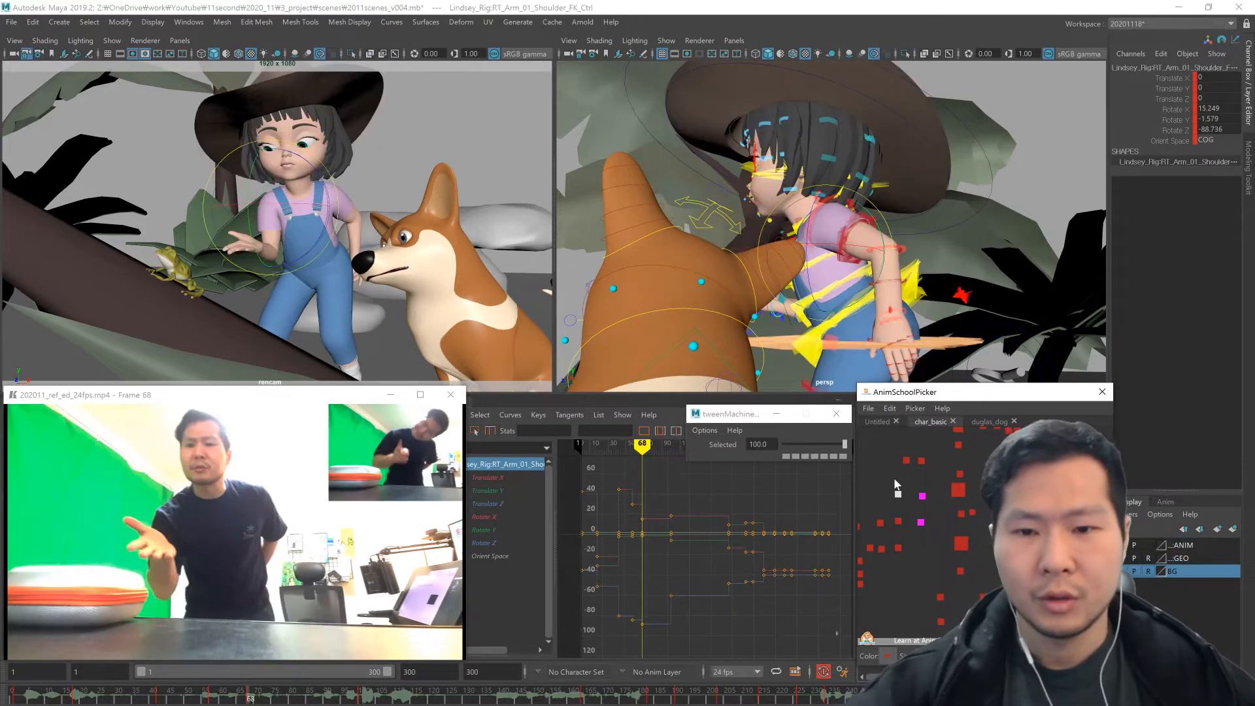
{"action": "left_click", "coordinate": [898, 521]}
{"action": "left_click_drag", "start_coordinate": [248, 215], "coordinate": [244, 221]}
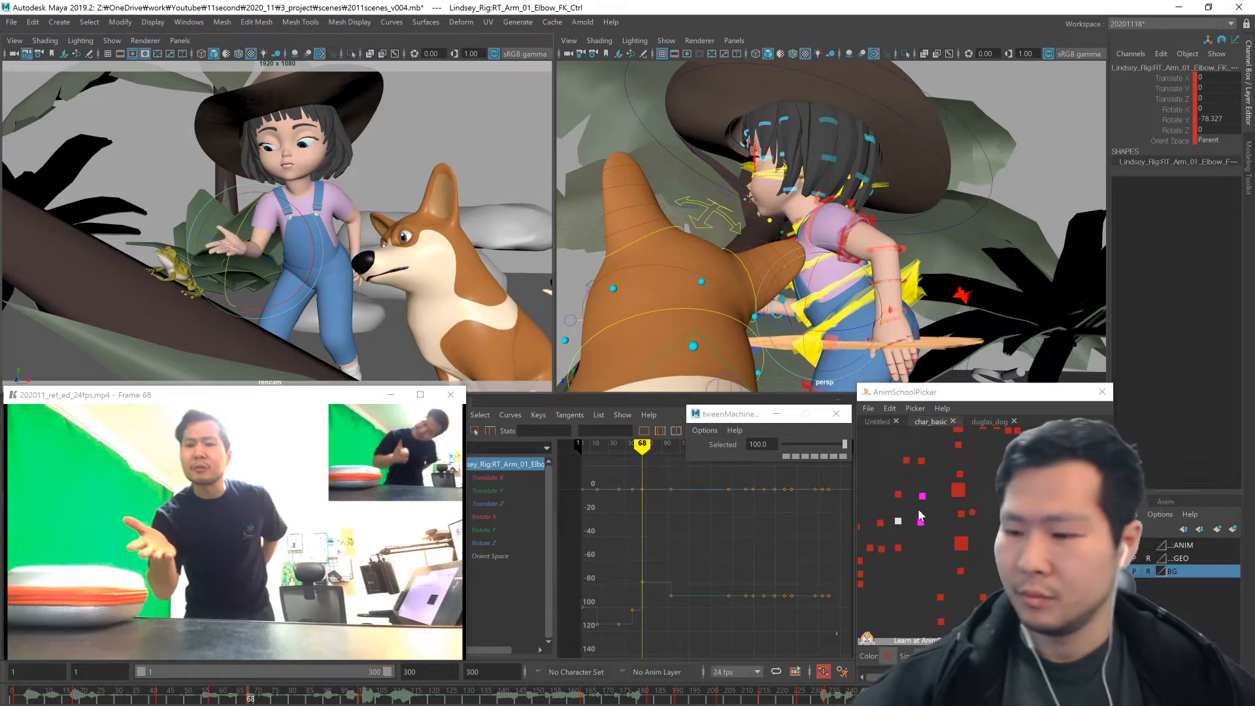
{"action": "left_click", "coordinate": [898, 495]}
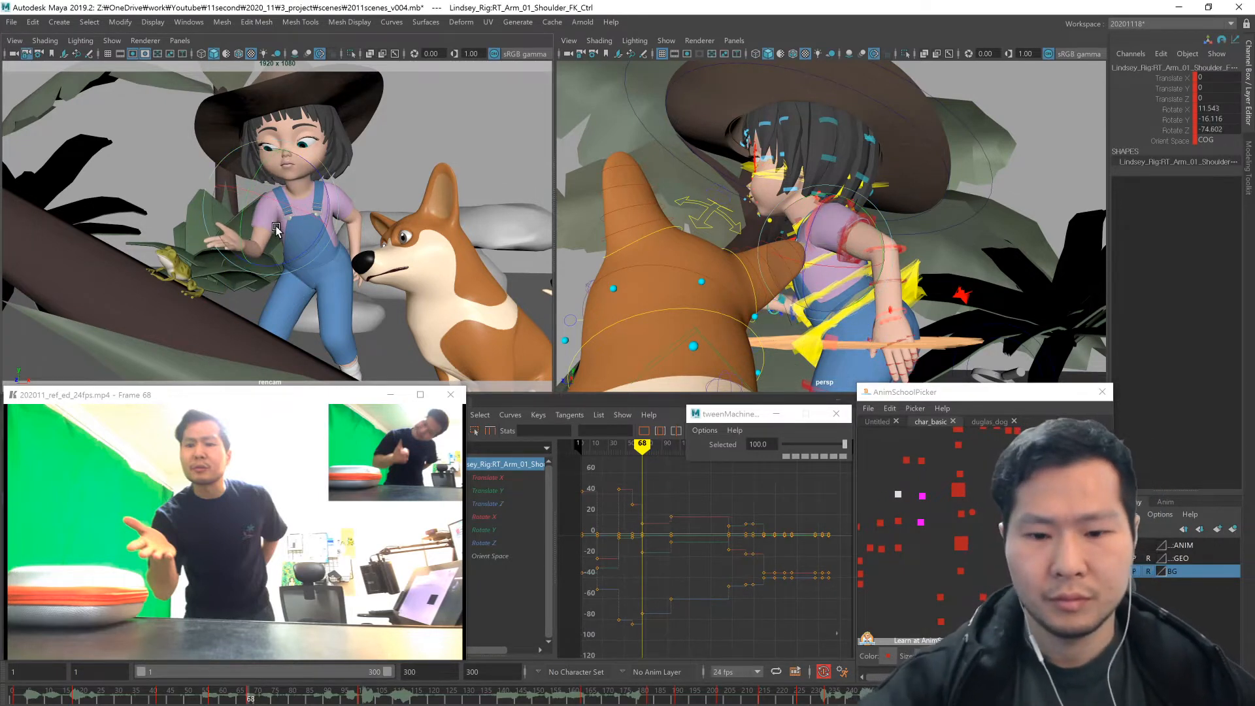
{"action": "key", "text": "comma"}
{"action": "key", "text": "alt+v"}
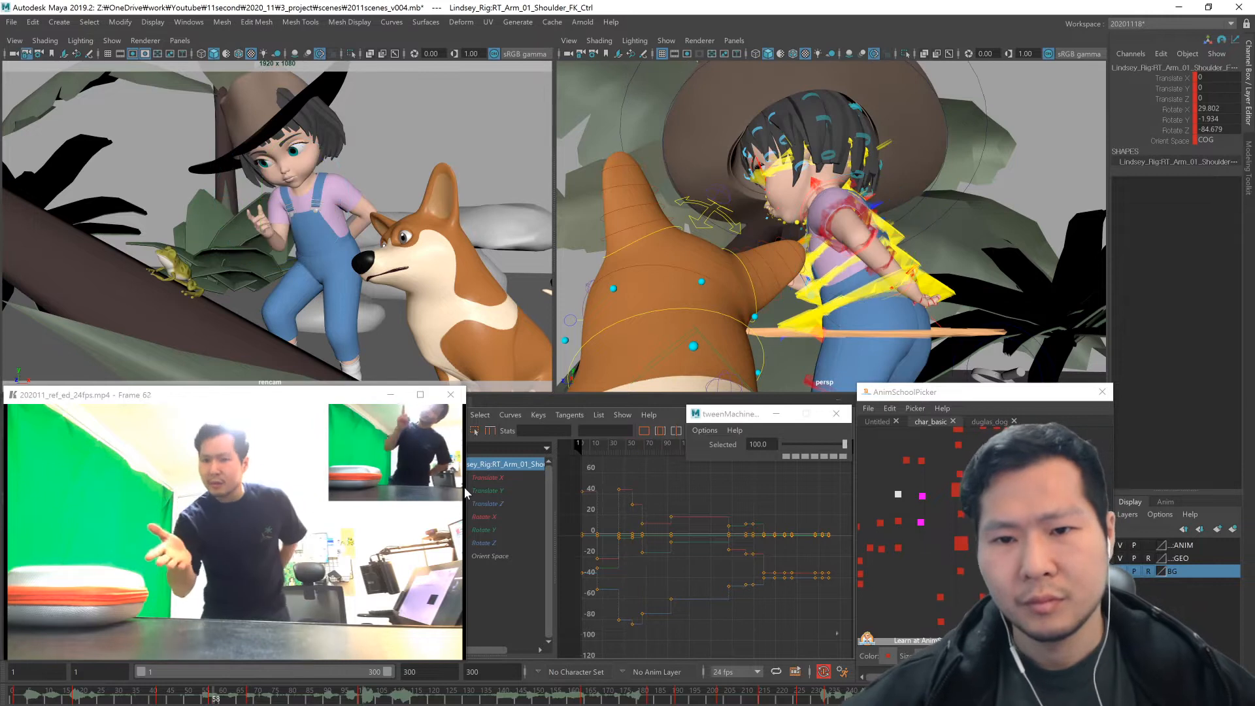
{"action": "key", "text": "alt+v"}
{"action": "key", "text": "comma"}
{"action": "key", "text": "comma"}
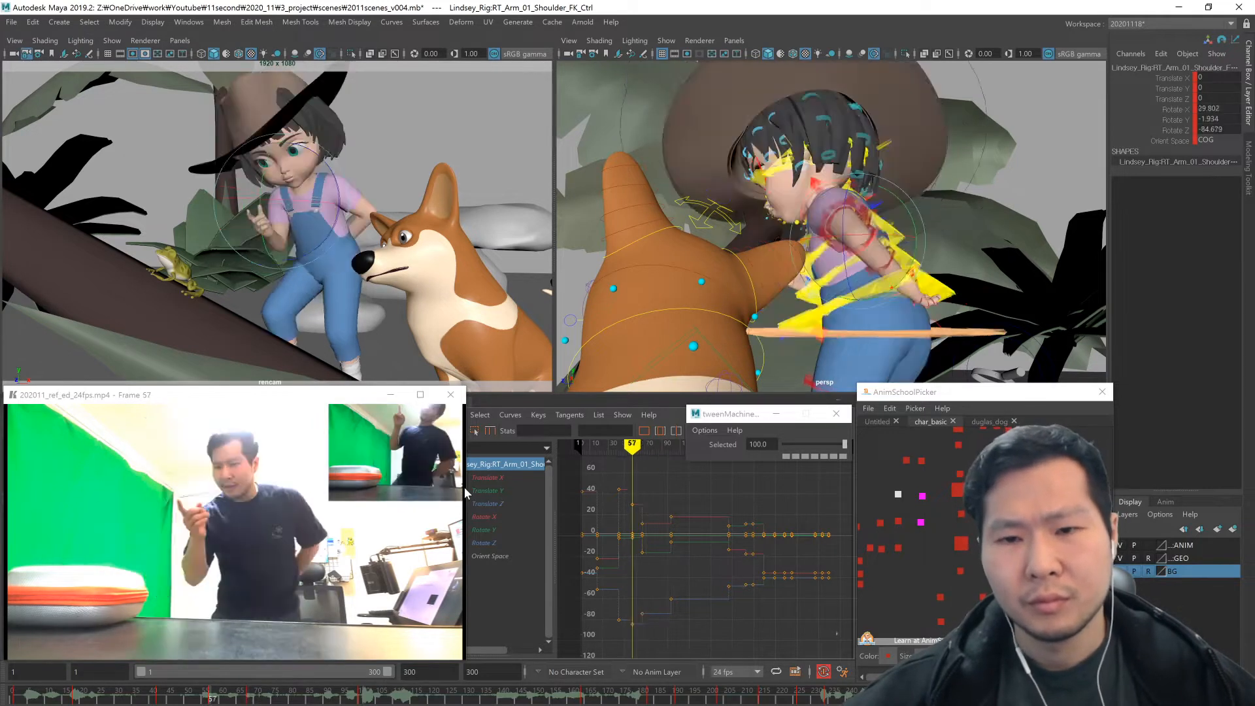
{"action": "key", "text": "period"}
- Try rotating the girl's upper torso control at frame 68, undo it, and compare with the previous key
{"action": "key", "text": "w"}
{"action": "left_click", "coordinate": [960, 474]}
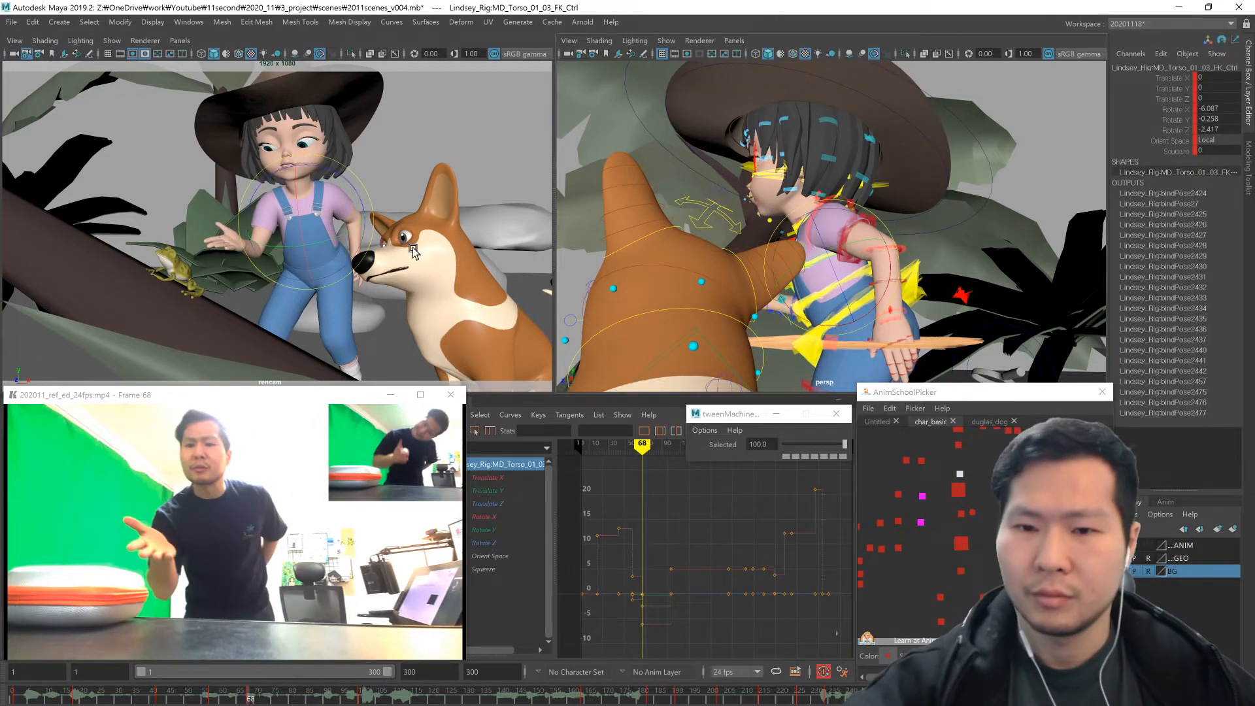
{"action": "key", "text": "e"}
{"action": "middle_click_drag", "start_coordinate": [391, 238], "coordinate": [405, 251]}
{"action": "key", "text": "ctrl+z"}
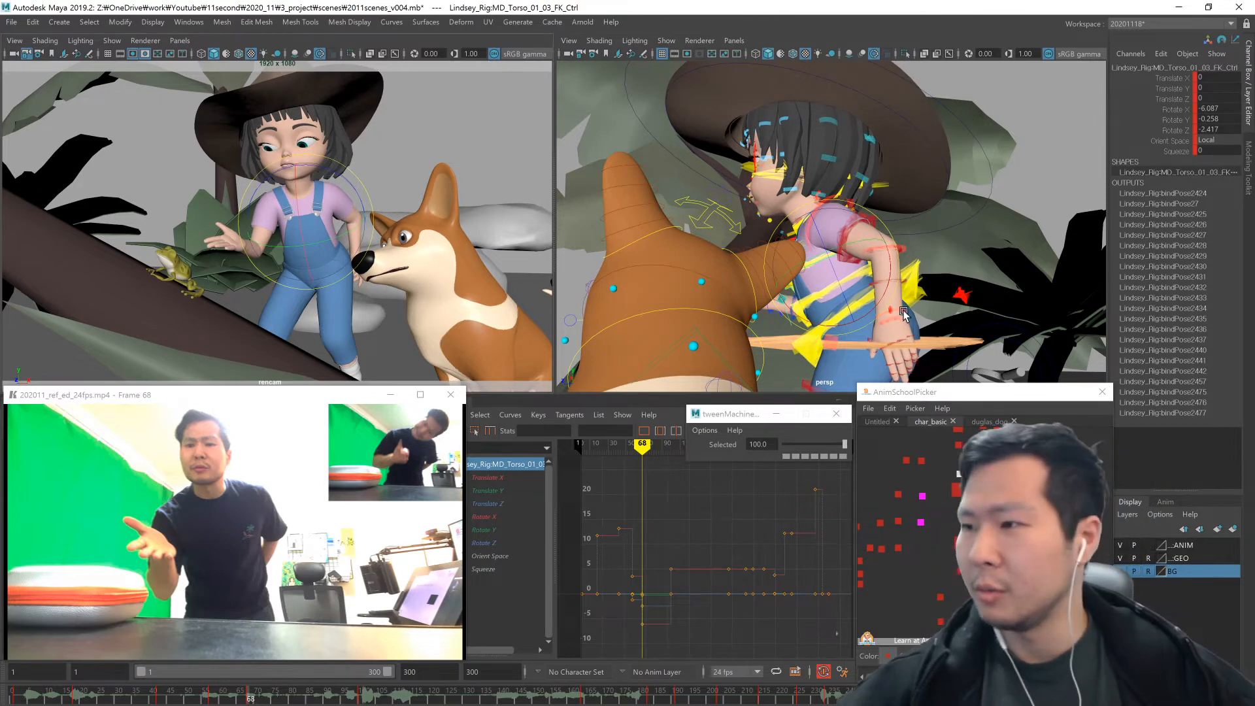
{"action": "mouse_move", "coordinate": [871, 296]}
{"action": "left_mouse_down", "text": "alt"}
{"action": "mouse_move", "coordinate": [882, 313]}
{"action": "mouse_move", "coordinate": [893, 300]}
{"action": "left_mouse_up", "text": "alt"}
{"action": "key", "text": "comma"}
{"action": "key", "text": "period"}
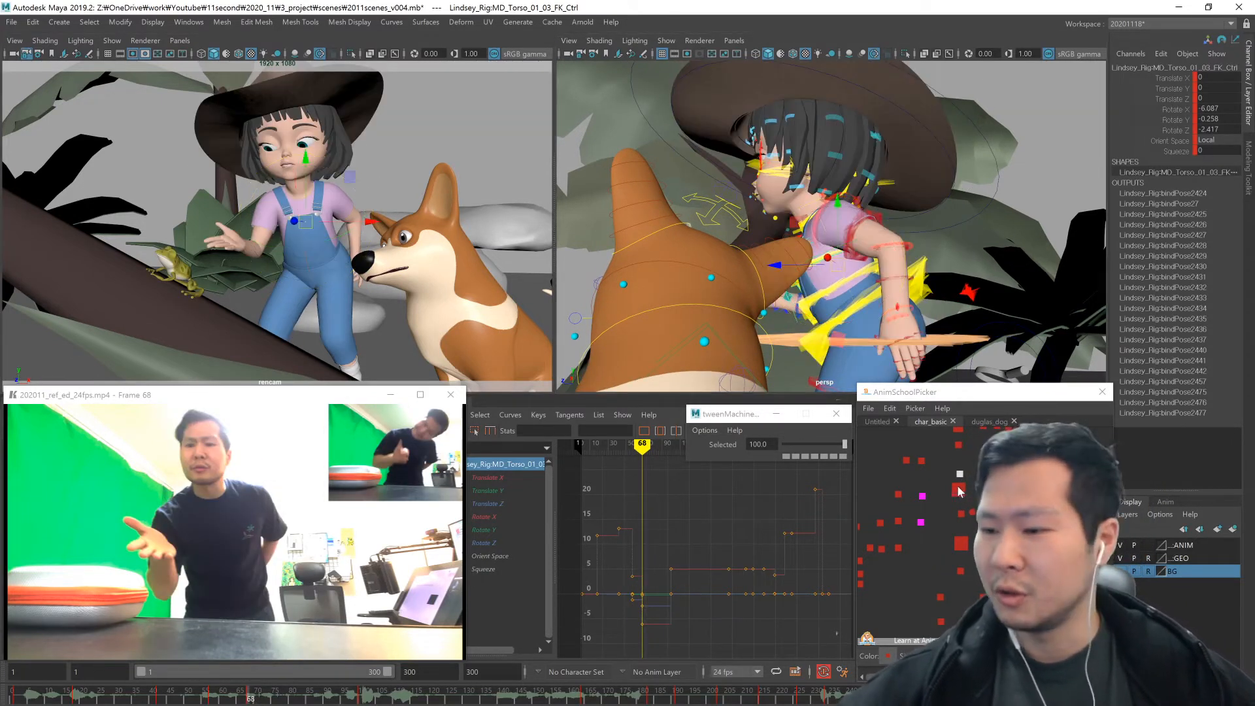
- Try turning the girl's COG control to a Rotate Y of about -23.5 at frame 68 and undo the turn
{"action": "left_click", "coordinate": [959, 489], "text": "shift"}
{"action": "key", "text": "e"}
{"action": "left_click_drag", "start_coordinate": [1007, 261], "coordinate": [1102, 184], "text": "alt"}
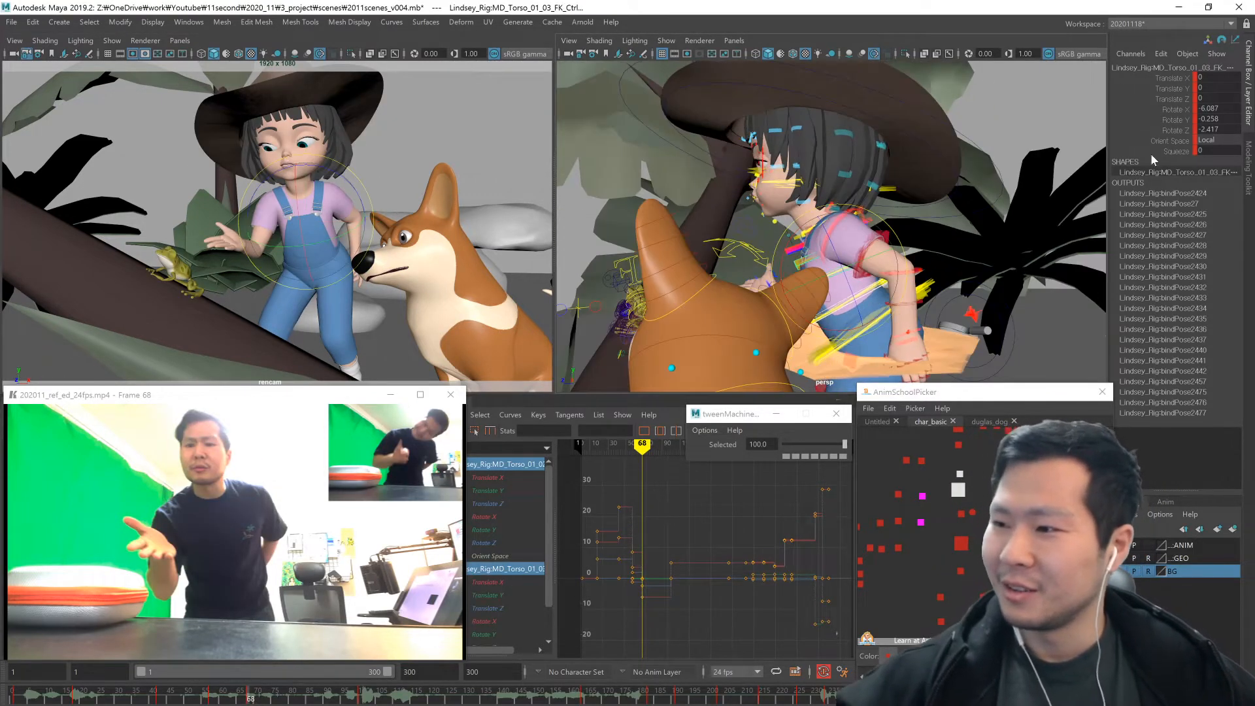
{"action": "left_click_drag", "start_coordinate": [872, 327], "coordinate": [884, 346], "text": "alt"}
{"action": "left_click", "coordinate": [885, 351]}
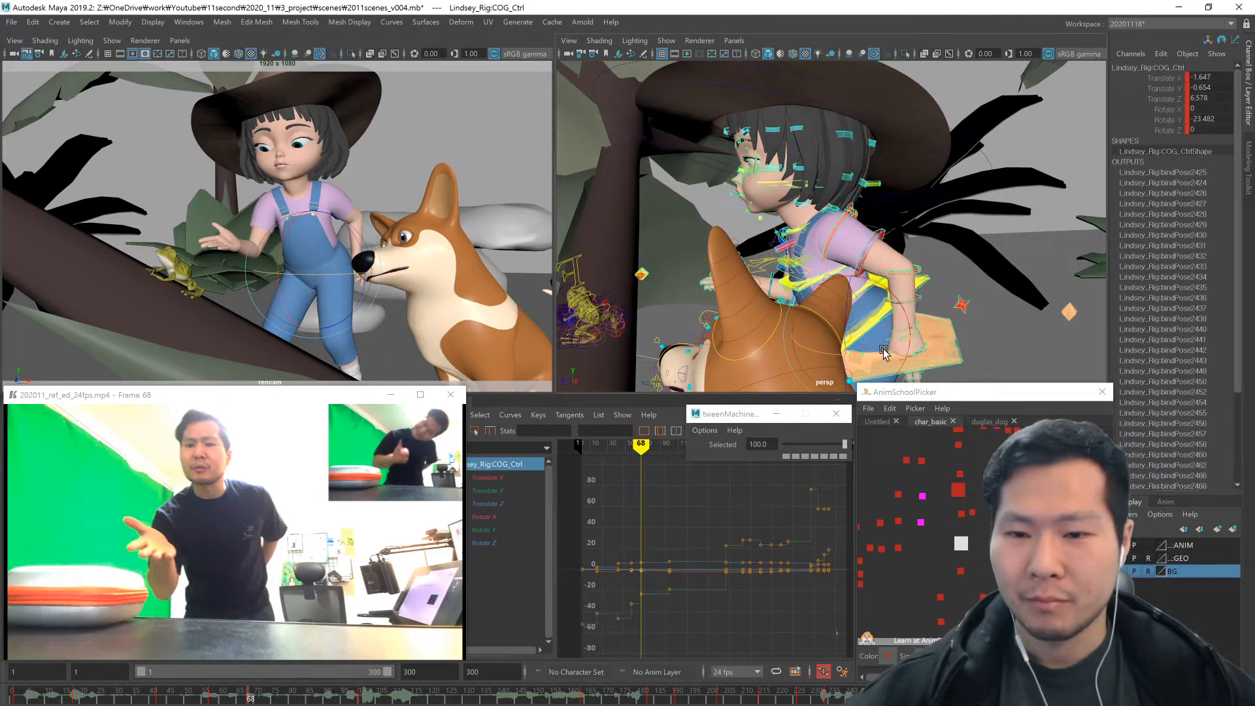
{"action": "left_click_drag", "start_coordinate": [948, 356], "coordinate": [898, 268], "text": "alt"}
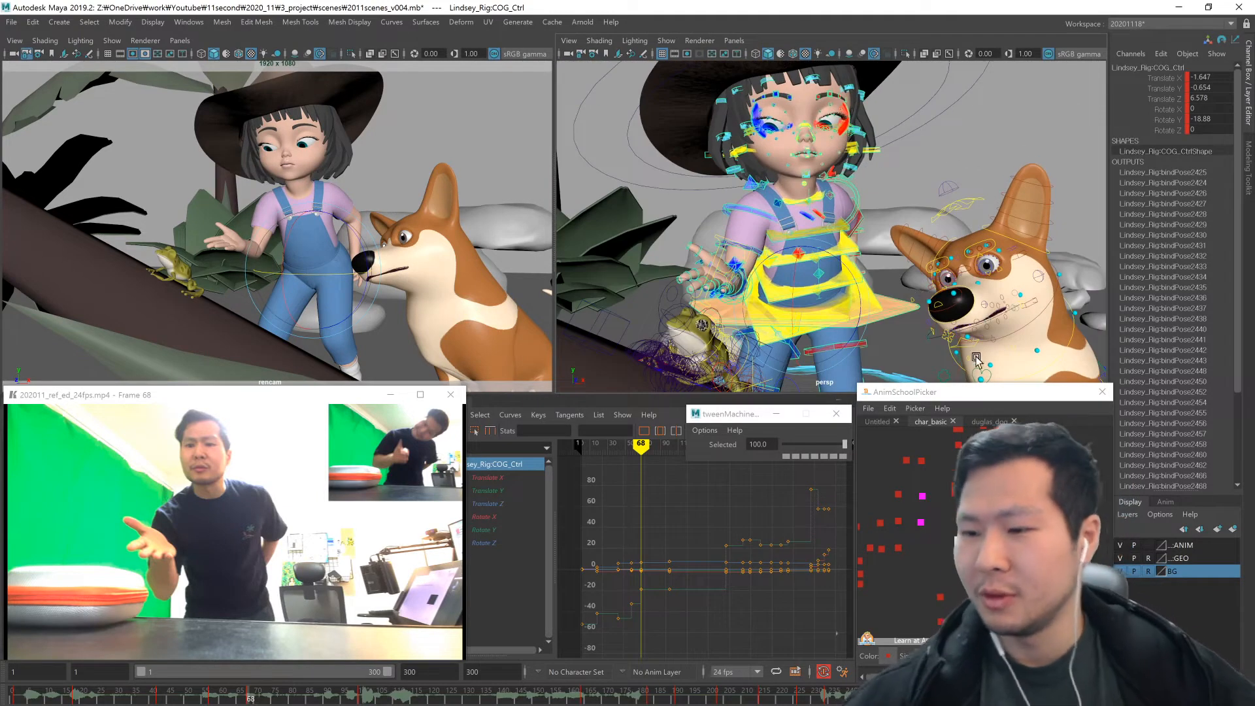
- Rotate the girl's lowest torso control at frame 68 to about X 37.6, Y 13, Z 6.8
{"action": "left_click", "coordinate": [850, 288]}
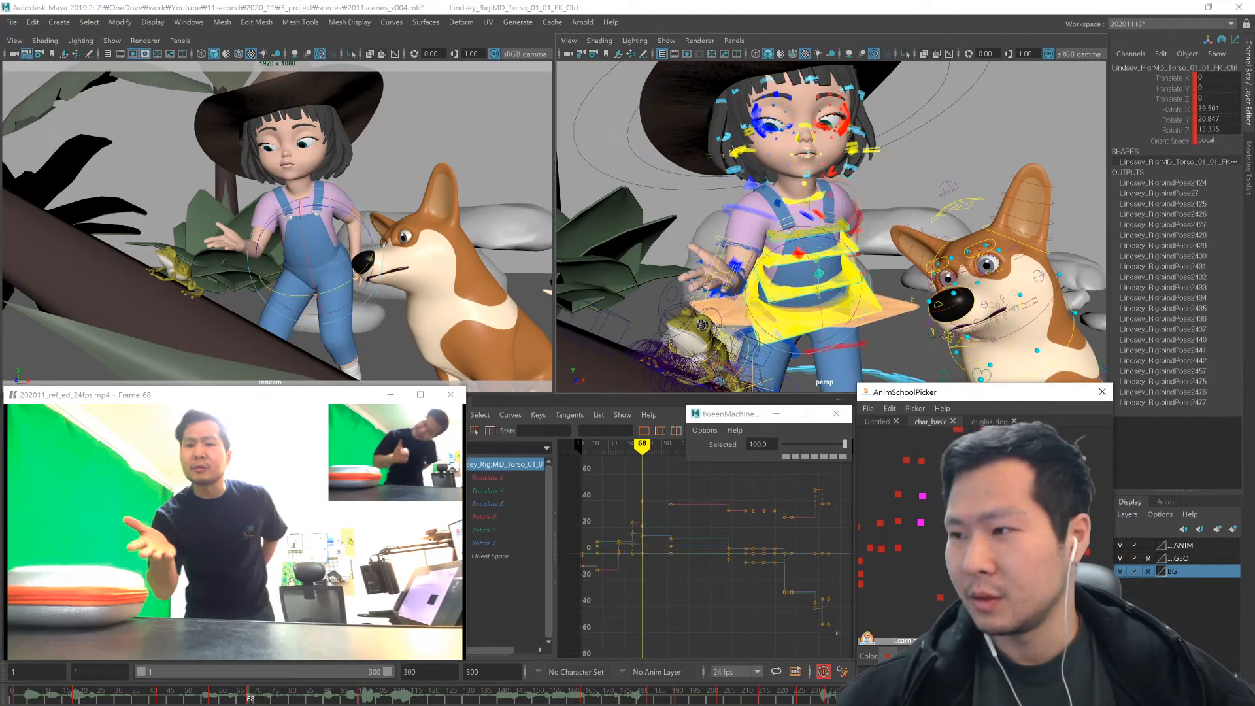
{"action": "left_click_drag", "start_coordinate": [787, 328], "coordinate": [772, 326]}
{"action": "key", "text": "q"}
{"action": "key", "text": "w"}
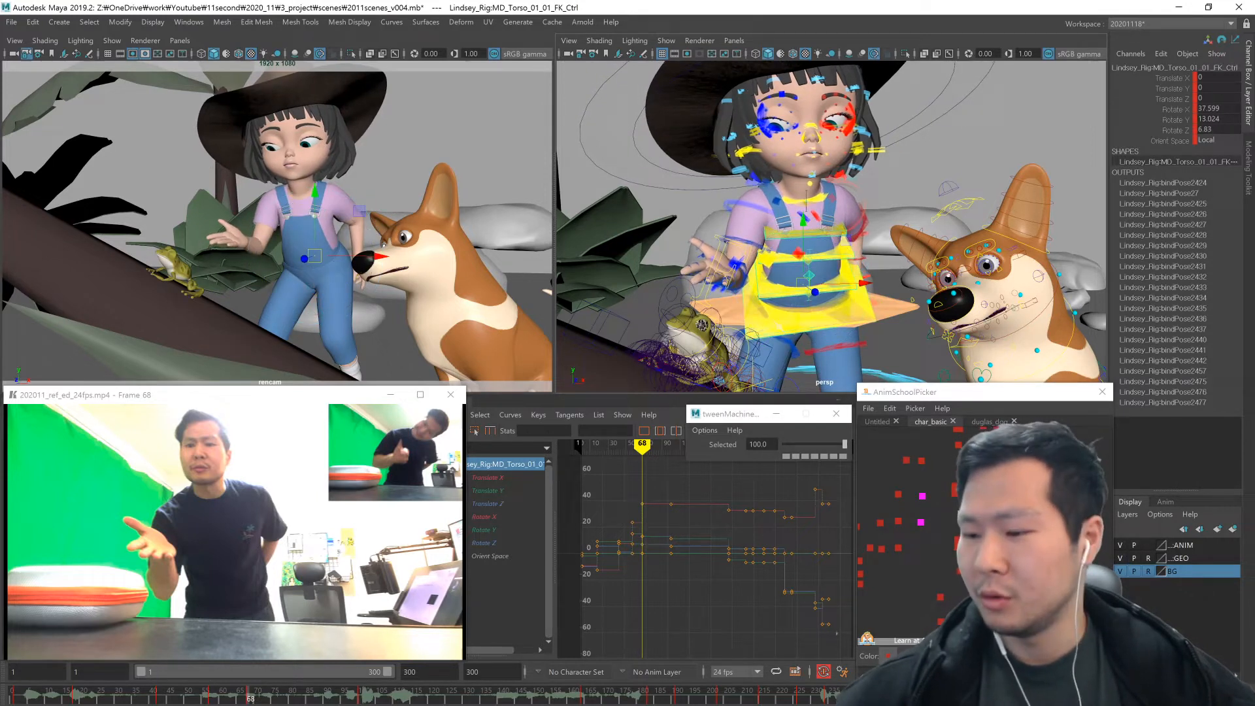
{"action": "left_click", "coordinate": [910, 467]}
{"action": "left_click_drag", "start_coordinate": [283, 265], "coordinate": [314, 208]}
- Slightly rotate the girl's upper neck control at frame 68 to adjust her head pose
{"action": "left_click", "coordinate": [958, 445]}
{"action": "left_click_drag", "start_coordinate": [844, 236], "coordinate": [654, 239], "text": "alt"}
{"action": "left_click", "coordinate": [963, 453]}
{"action": "middle_click_drag", "start_coordinate": [963, 452], "coordinate": [957, 494], "text": "alt"}
{"action": "left_click", "coordinate": [952, 470]}
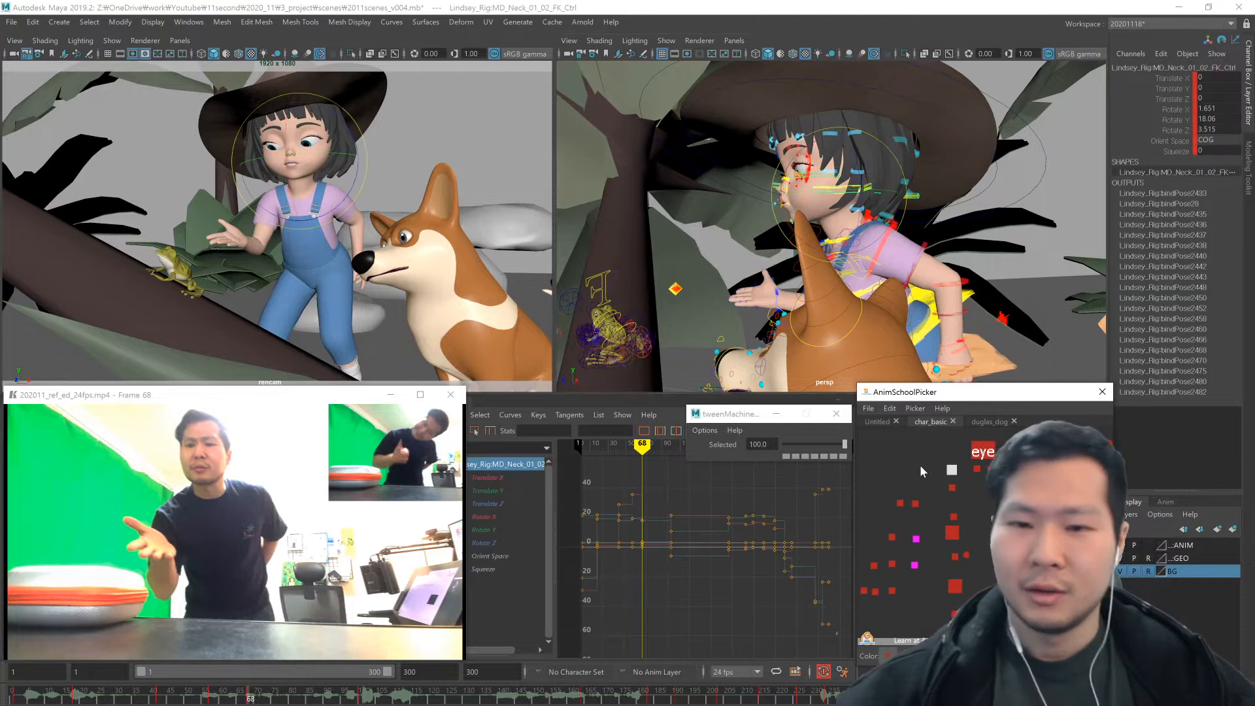
{"action": "left_click_drag", "start_coordinate": [325, 187], "coordinate": [327, 188]}
- Set the girl's main eye aim at frame 68 to about Translate -3.76, -4.78, 8.62 and Rotate 4.9, -10.5, 1.1, comparing it with the previous key
{"action": "key", "text": "w"}
{"action": "left_click", "coordinate": [983, 451]}
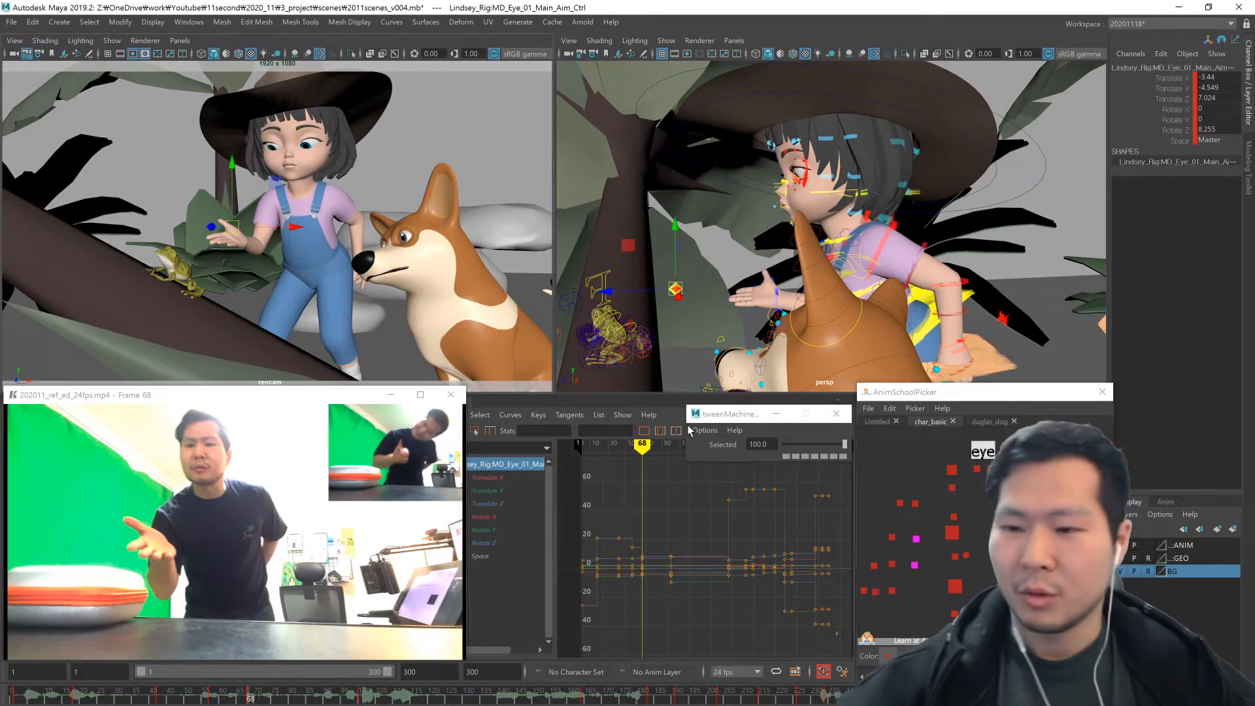
{"action": "left_click_drag", "start_coordinate": [810, 281], "coordinate": [746, 337], "text": "alt"}
{"action": "middle_click_drag", "start_coordinate": [745, 339], "coordinate": [717, 321]}
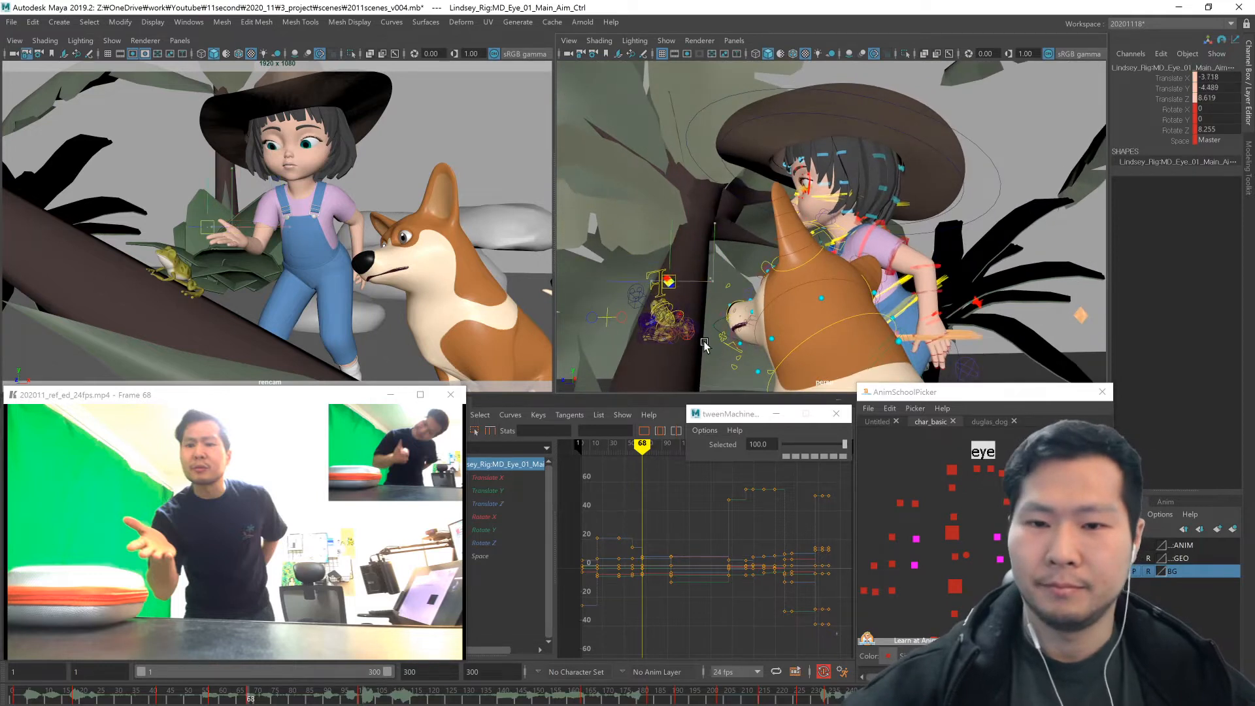
{"action": "left_click_drag", "start_coordinate": [720, 345], "coordinate": [789, 308], "text": "alt"}
{"action": "key", "text": "e"}
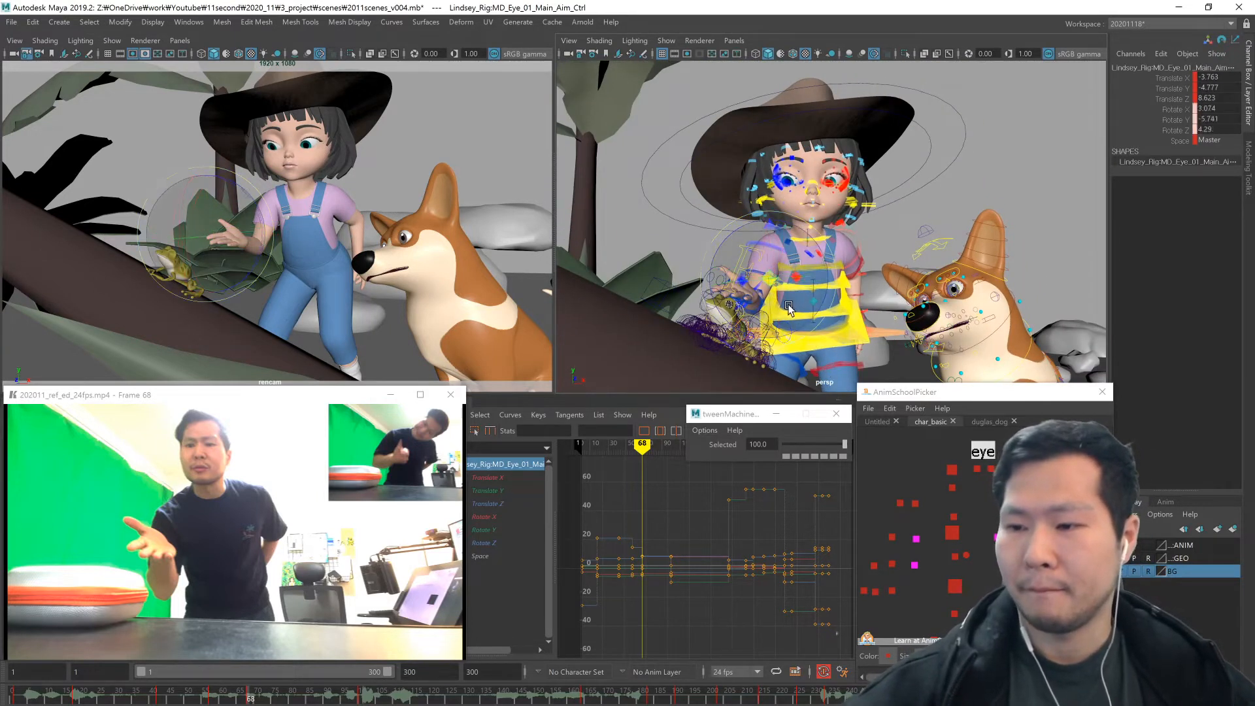
{"action": "key", "text": "comma"}
{"action": "key", "text": "period"}
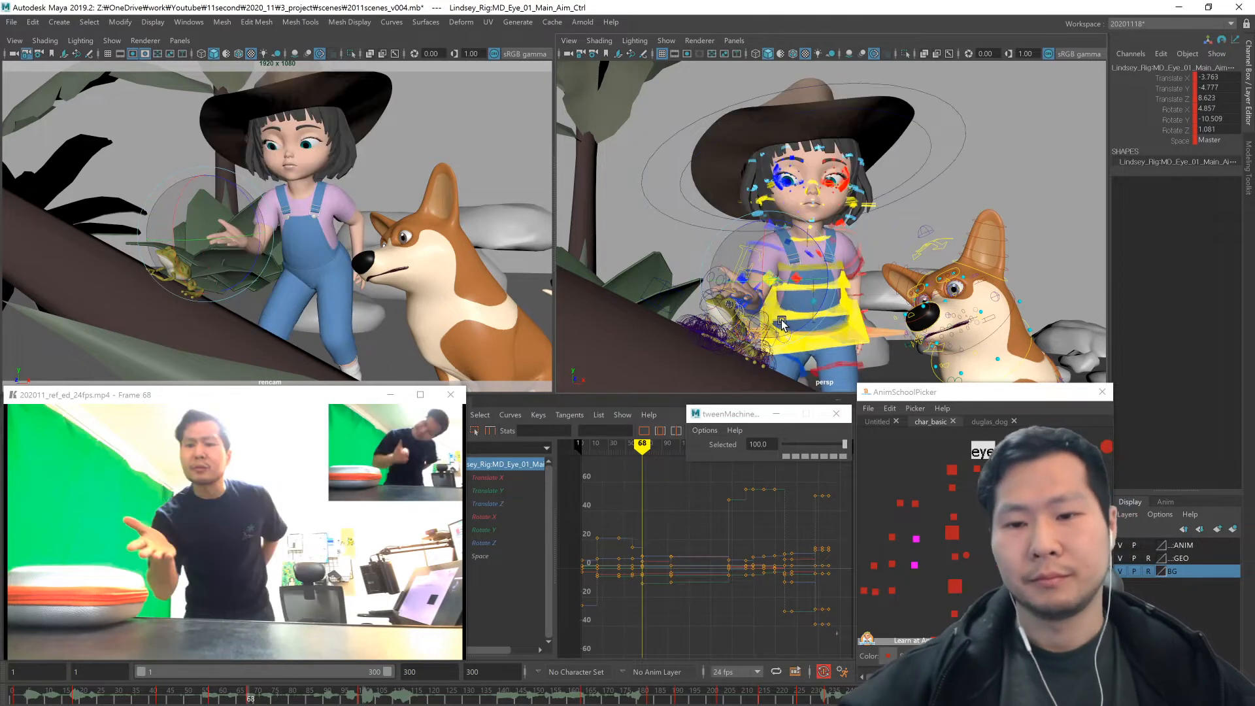
{"action": "key", "text": "w"}
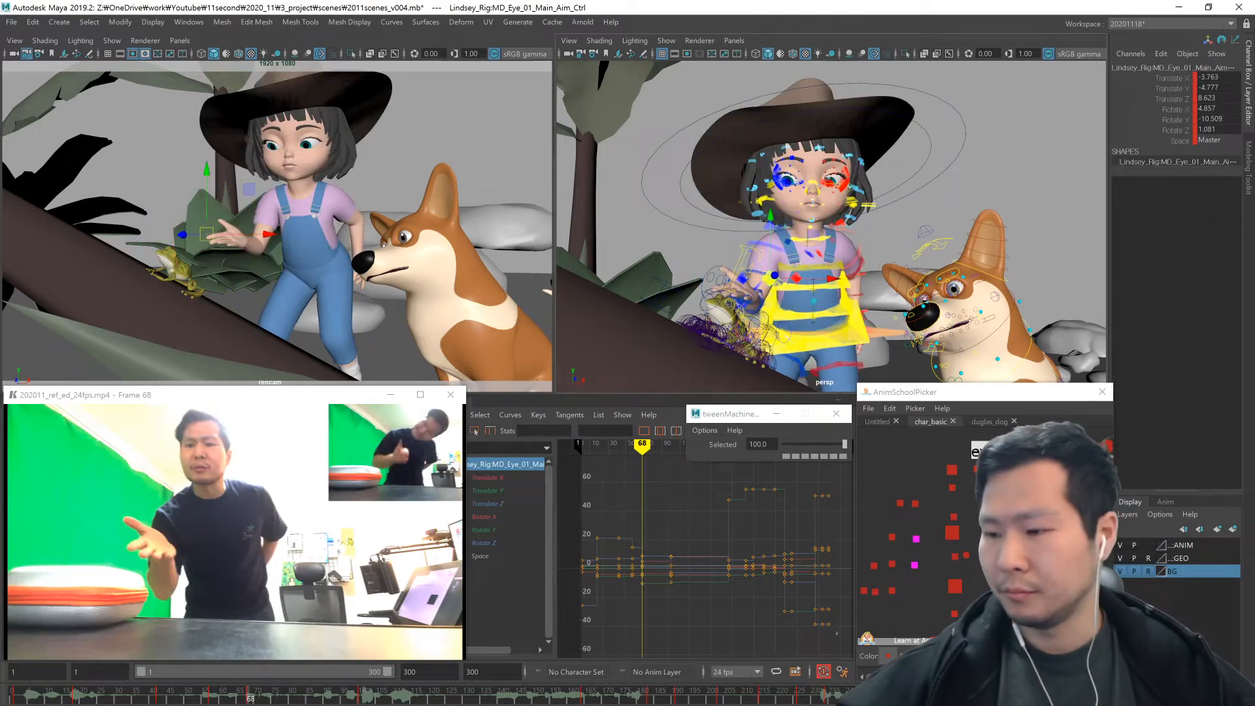
- Rotate the girl's left shoulder FK control at frame 68 to about X -5.9, Y 56.7, Z -71.9
{"action": "left_click", "coordinate": [1033, 484]}
{"action": "left_click", "coordinate": [1013, 504]}
{"action": "left_click_drag", "start_coordinate": [402, 201], "coordinate": [358, 213]}
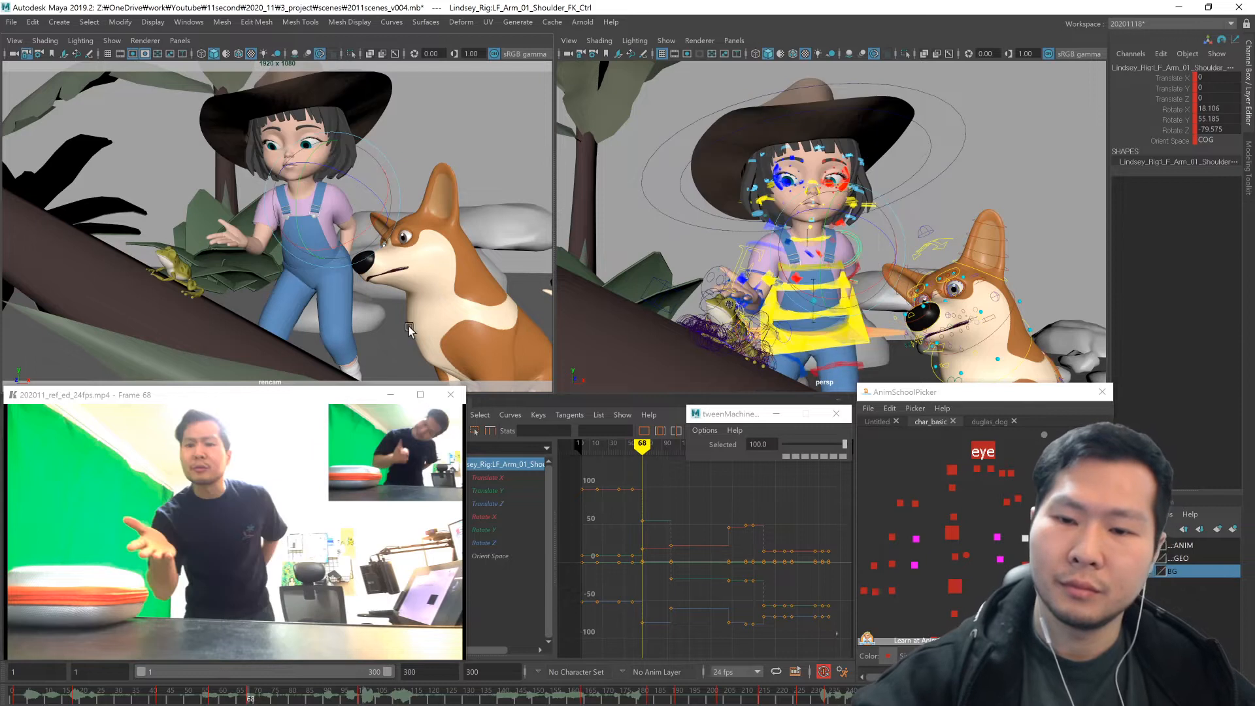
{"action": "left_click_drag", "start_coordinate": [402, 268], "coordinate": [371, 194]}
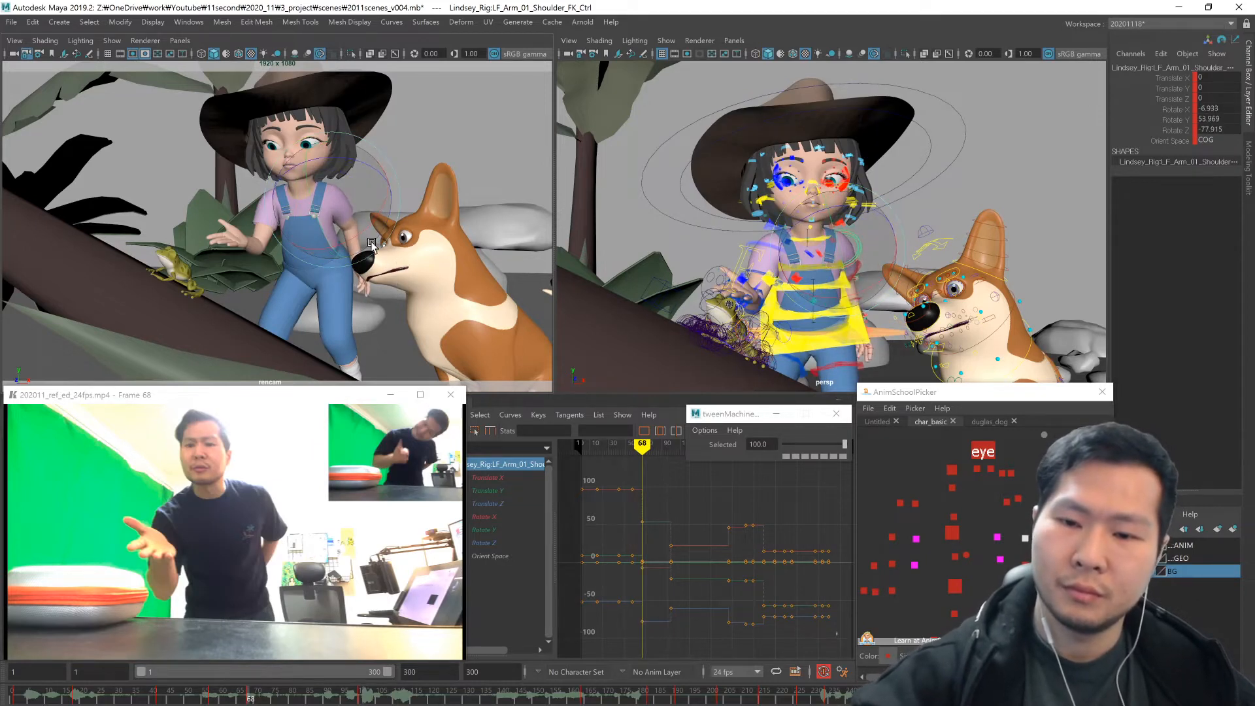
{"action": "left_click_drag", "start_coordinate": [380, 242], "coordinate": [387, 249]}
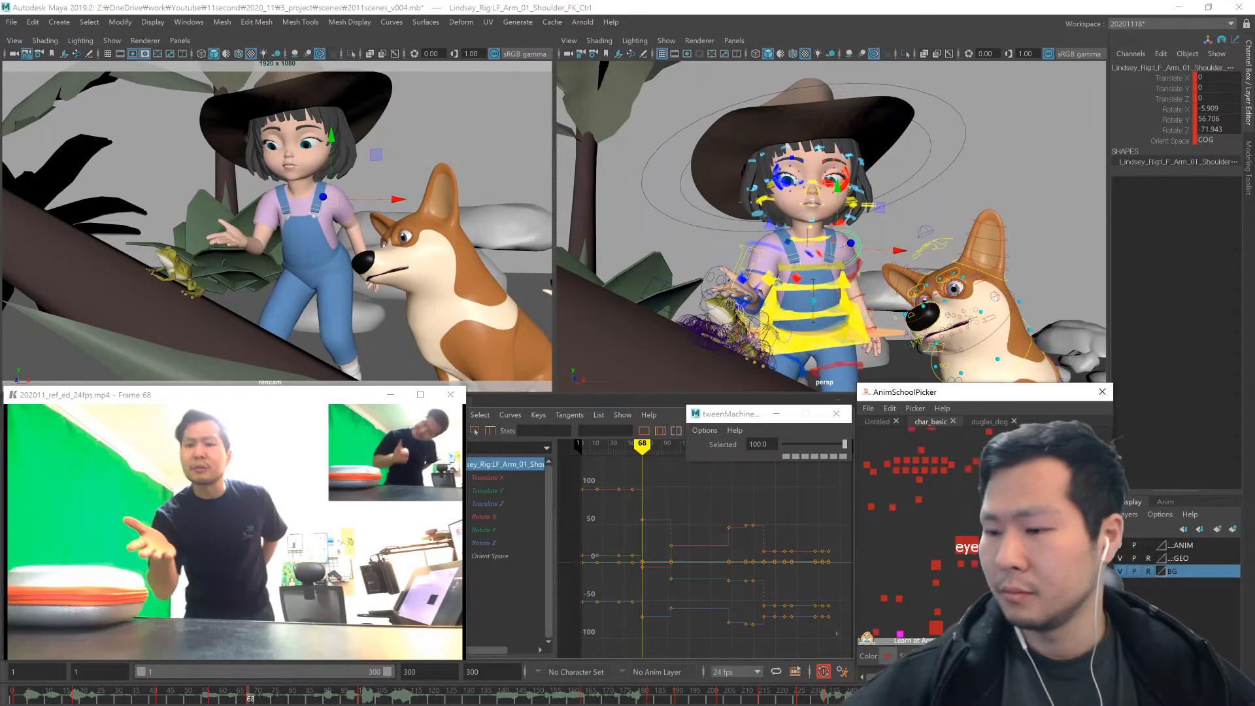
- Select the girl's eyelid controls and go through the keyed poses to examine her facial expressions against the reference
{"action": "left_click", "coordinate": [1046, 522]}
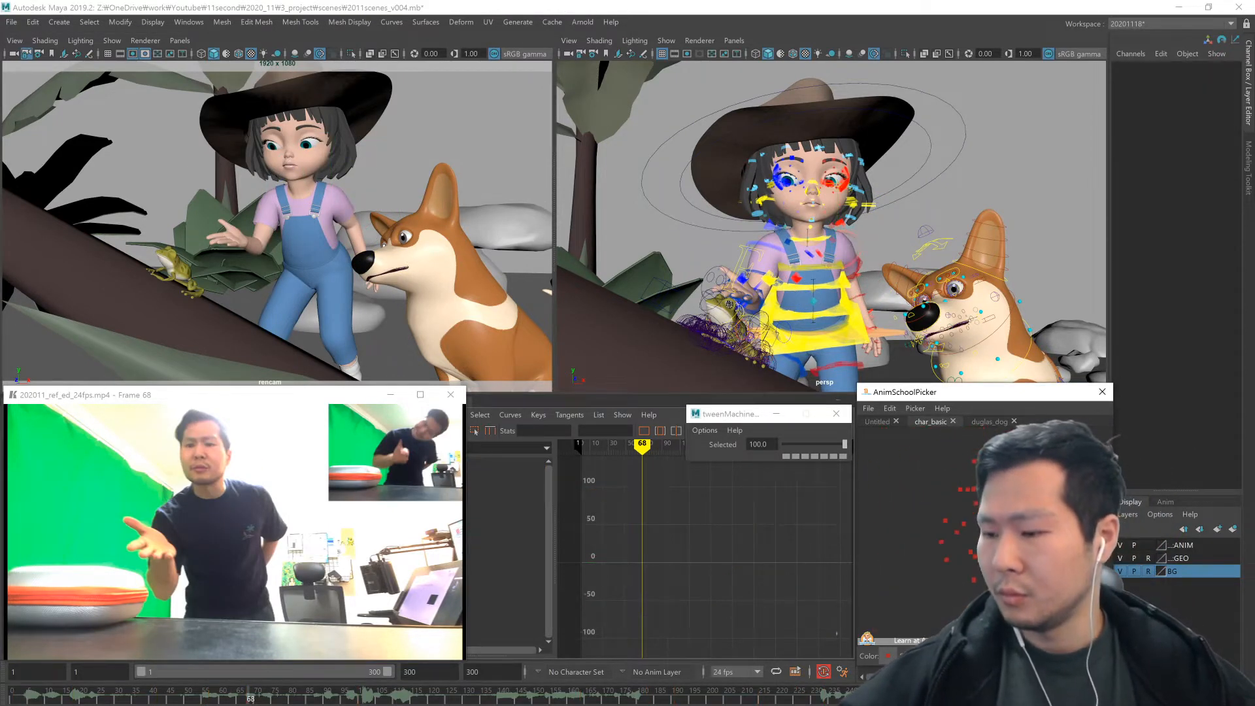
{"action": "left_click", "coordinate": [1046, 523]}
{"action": "key", "text": "period"}
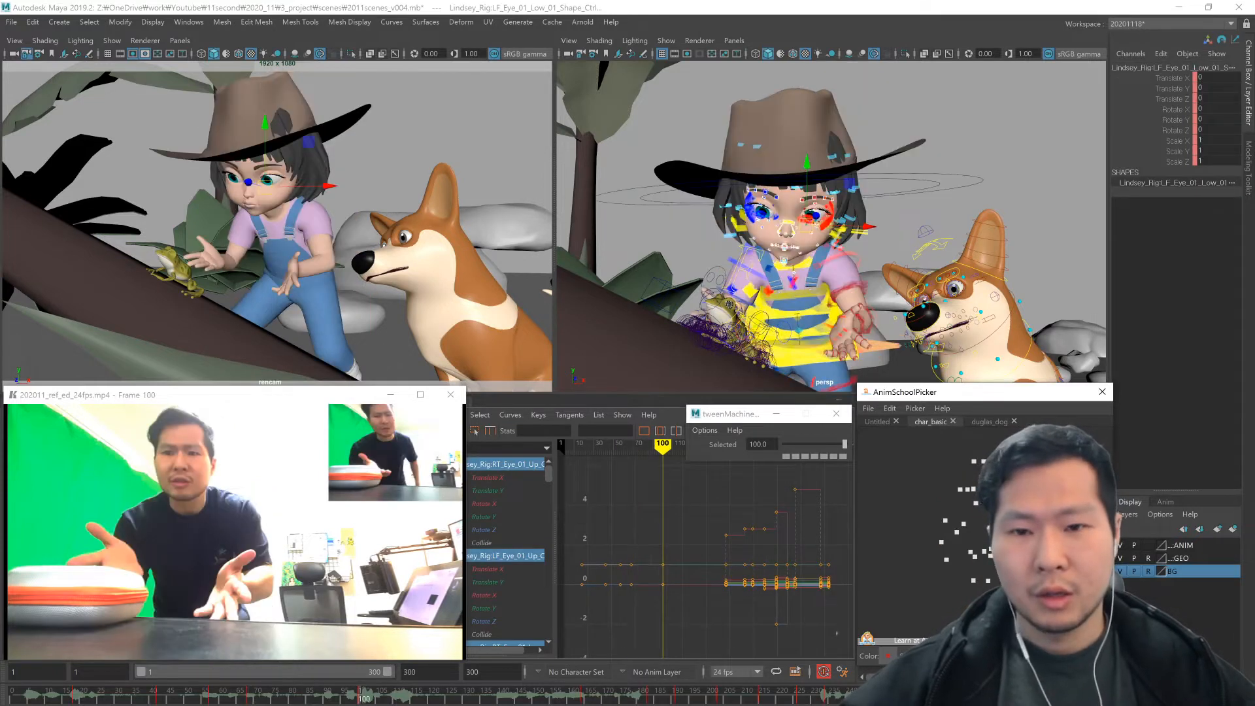
{"action": "key", "text": "period"}
{"action": "key", "text": "period"}
{"action": "key", "text": "period"}
{"action": "key", "text": "period"}
{"action": "key", "text": "period"}
{"action": "key", "text": "comma"}
{"action": "key", "text": "comma"}
{"action": "key", "text": "comma"}
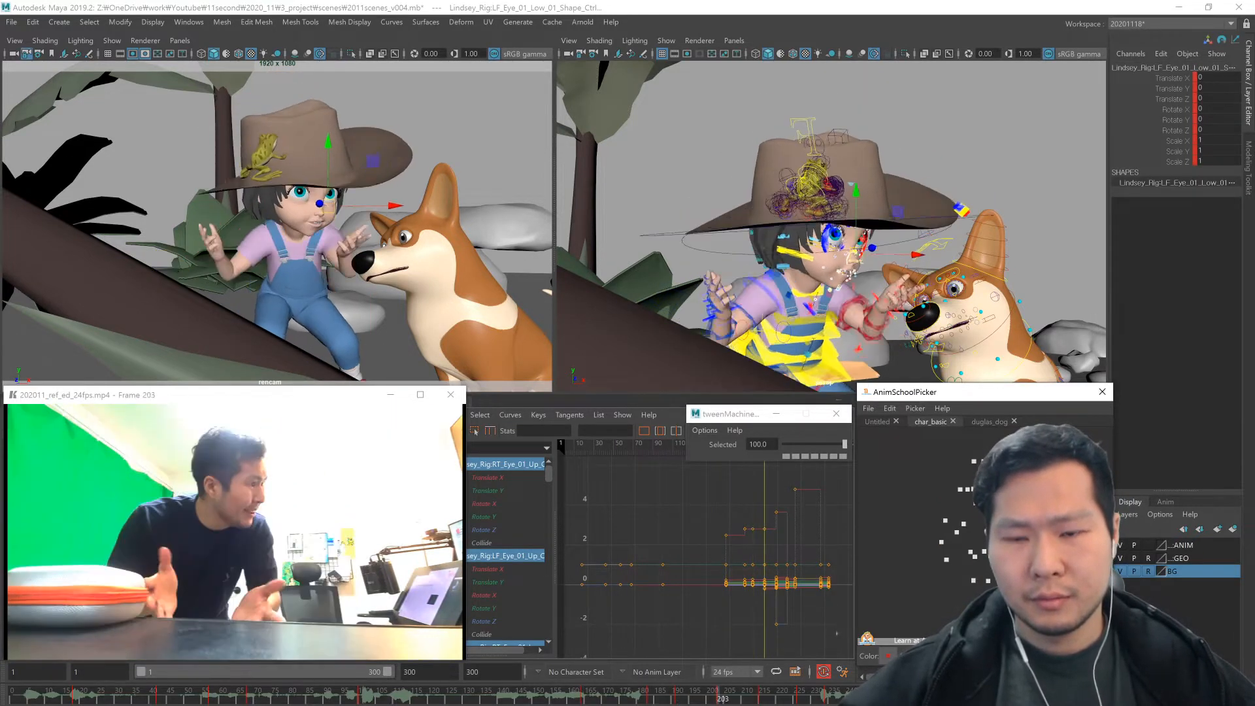
{"action": "key", "text": "comma"}
{"action": "key", "text": "comma"}
{"action": "key", "text": "comma"}
{"action": "key", "text": "comma"}
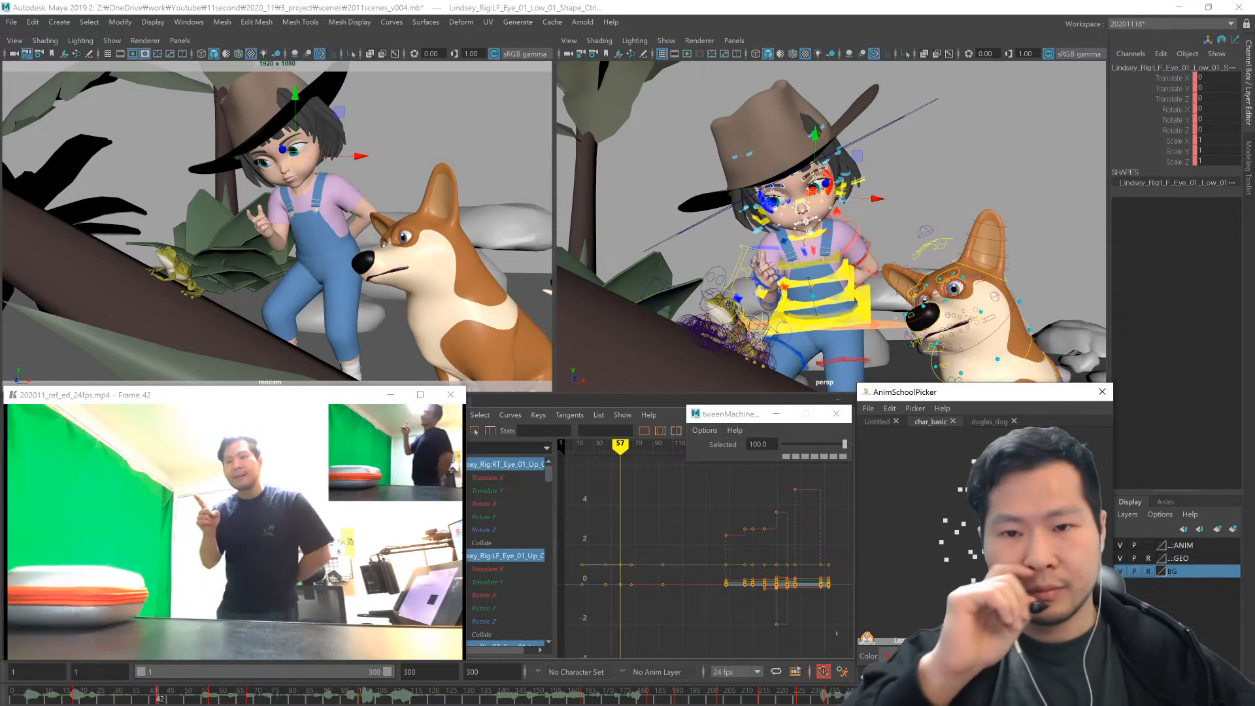
{"action": "key", "text": "comma"}
- Copy the girl's frame 226 brow pose to frame 68 and lower the left brow's control 04 to Y -0.063 and control 03 to Y -0.091
{"action": "left_click_drag", "start_coordinate": [459, 701], "coordinate": [803, 700]}
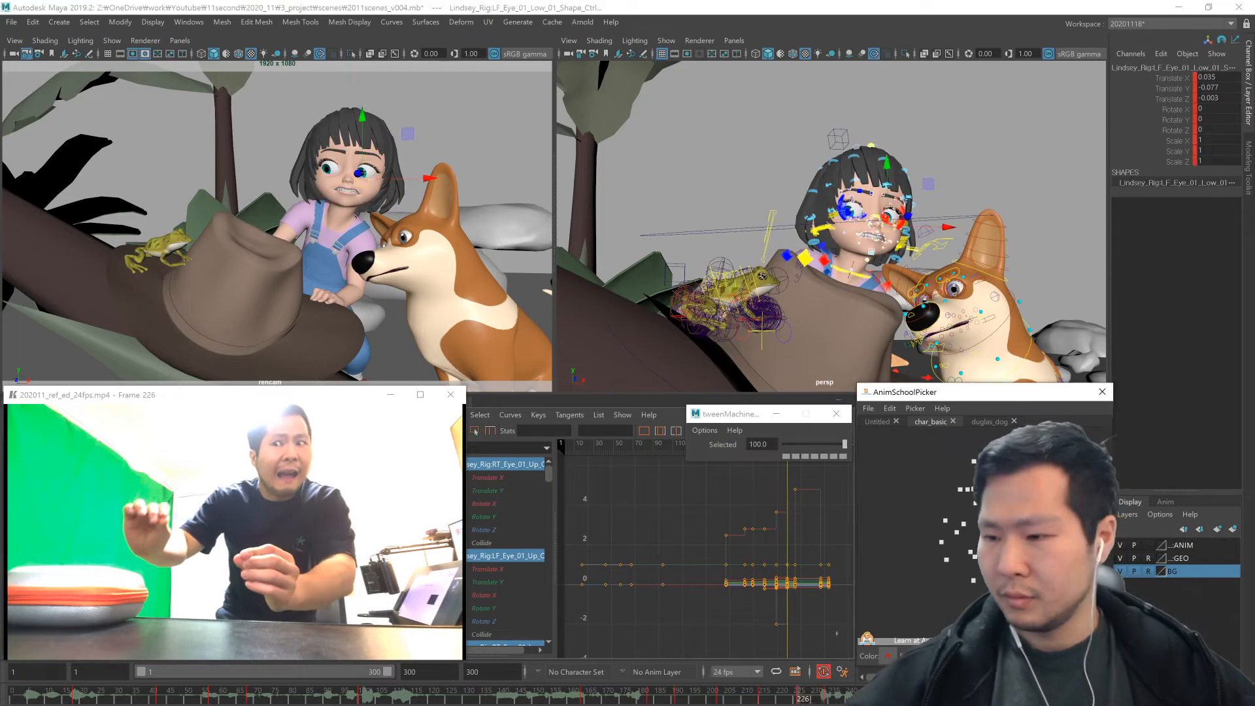
{"action": "left_click_drag", "start_coordinate": [1054, 450], "coordinate": [927, 472]}
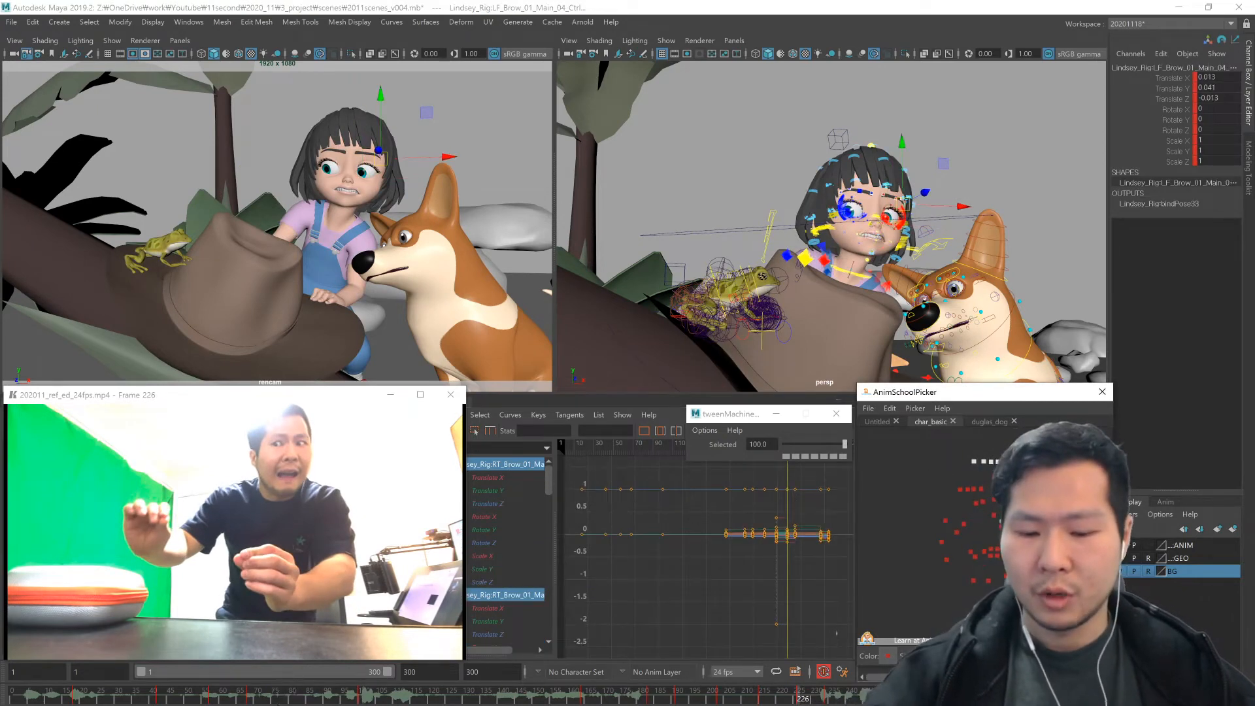
{"action": "left_click_drag", "start_coordinate": [278, 699], "coordinate": [249, 697]}
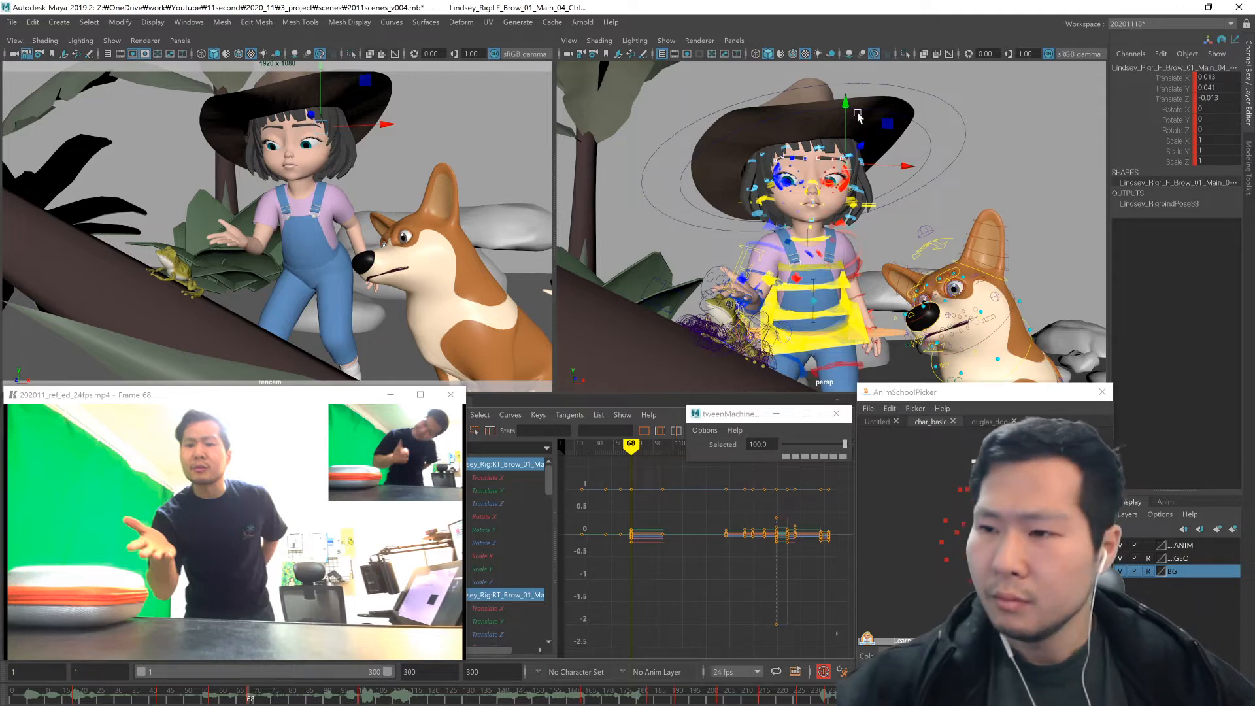
{"action": "left_click_drag", "start_coordinate": [846, 108], "coordinate": [846, 108]}
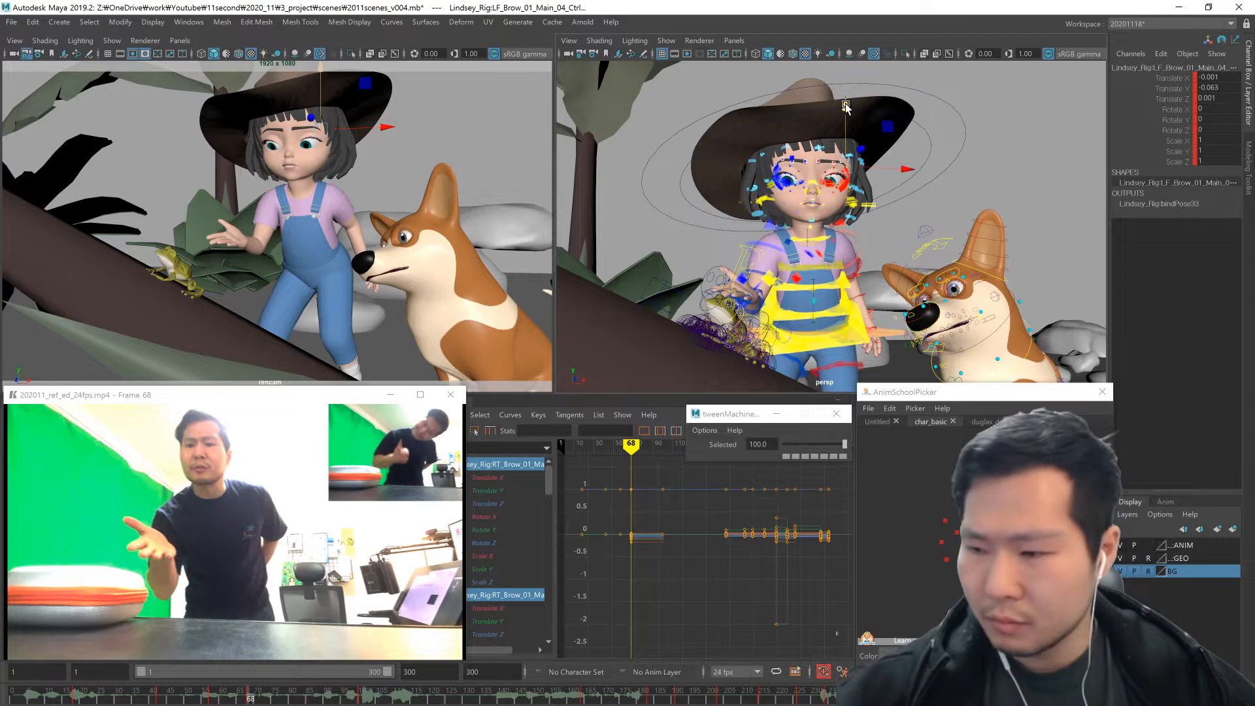
{"action": "left_click", "coordinate": [981, 497]}
{"action": "middle_click_drag", "start_coordinate": [887, 208], "coordinate": [887, 212]}
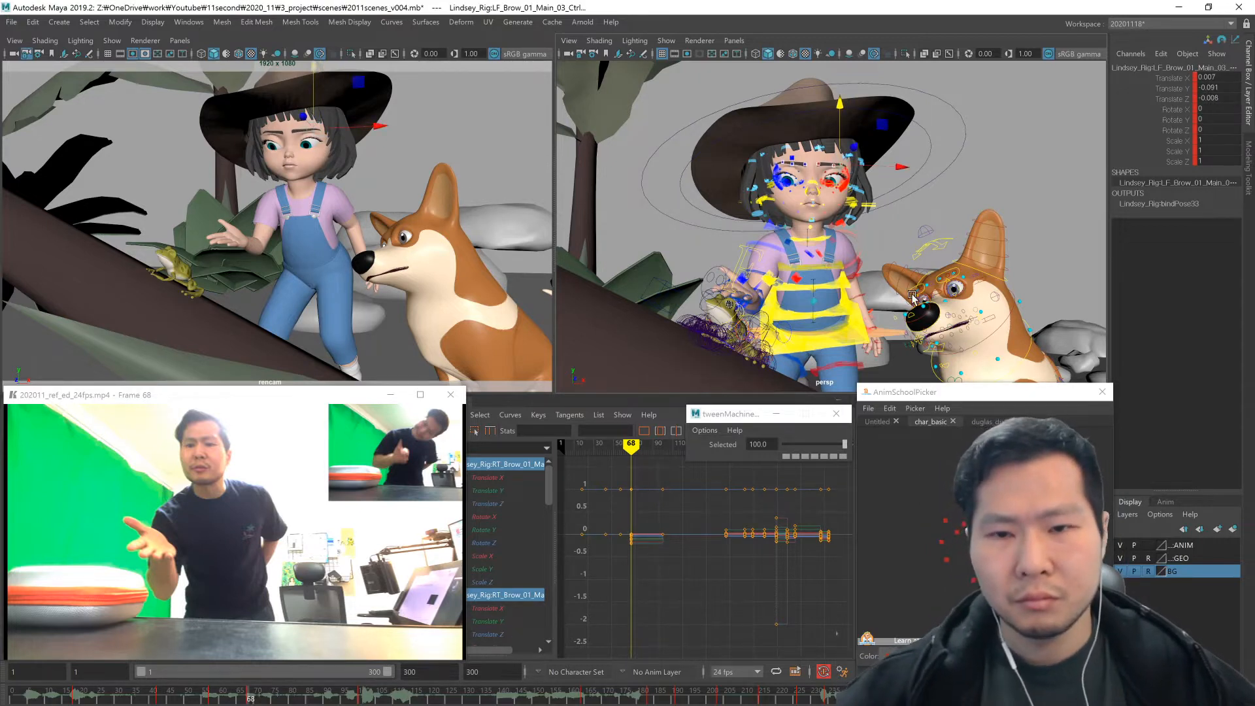
- Tween the girl's brow controls with tweenMachine to 67.4 at frame 57 and 82.6 at frame 42
{"action": "left_click", "coordinate": [950, 467]}
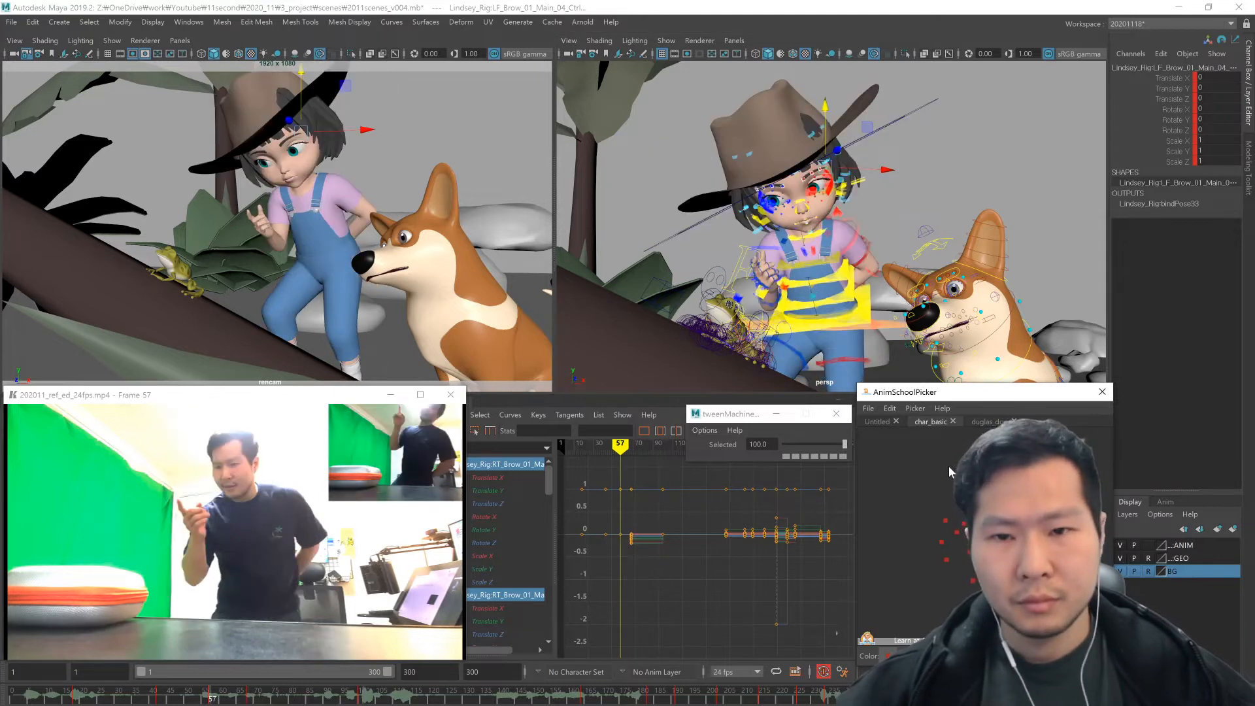
{"action": "left_click_drag", "start_coordinate": [833, 445], "coordinate": [835, 445]}
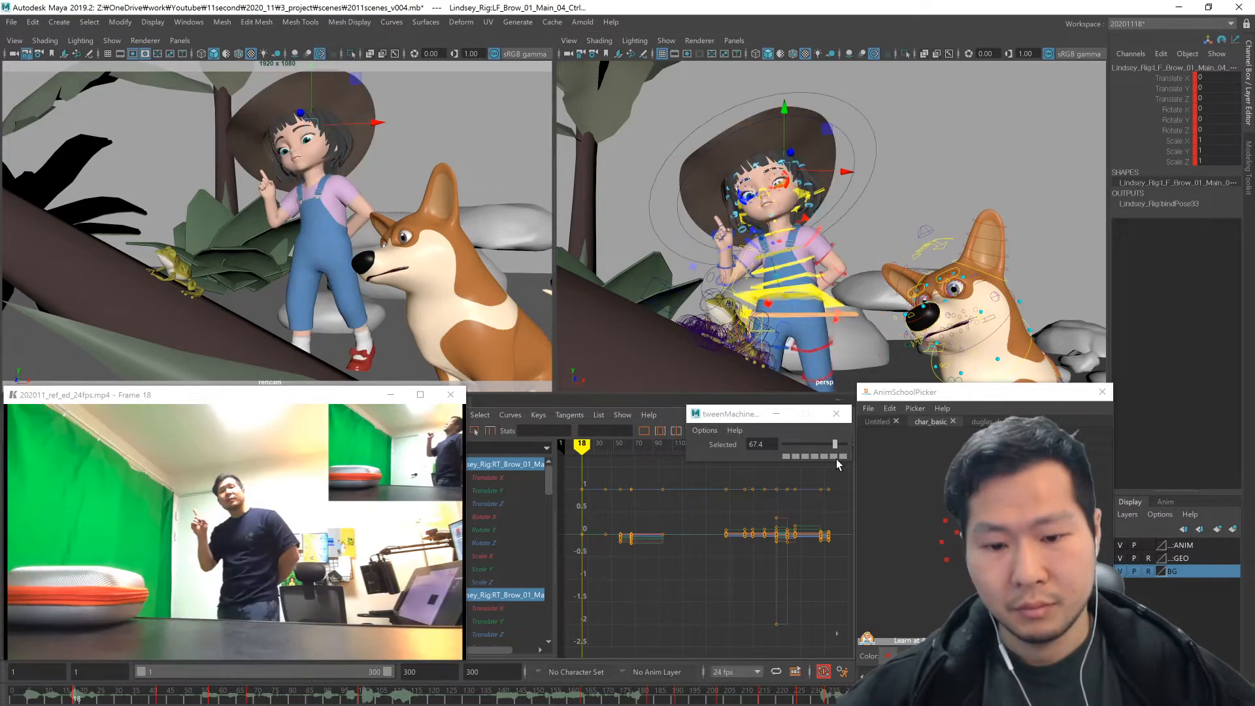
{"action": "key", "text": "."}
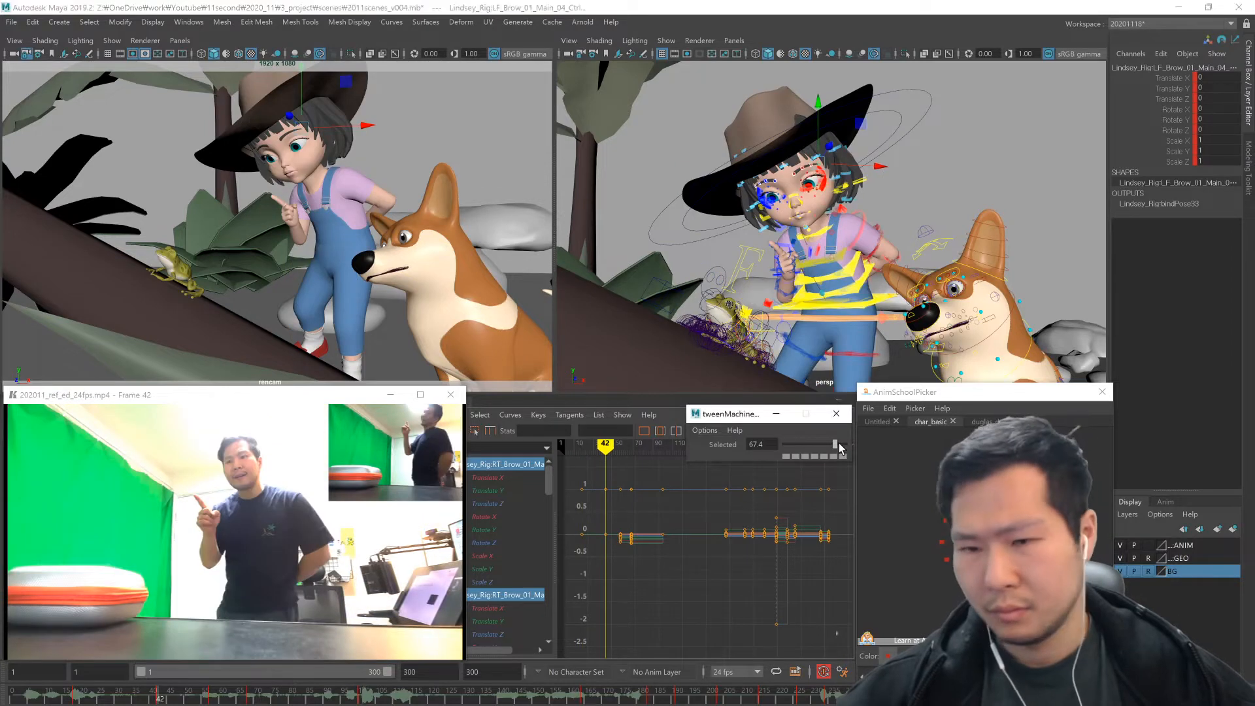
{"action": "left_click_drag", "start_coordinate": [837, 443], "coordinate": [841, 447]}
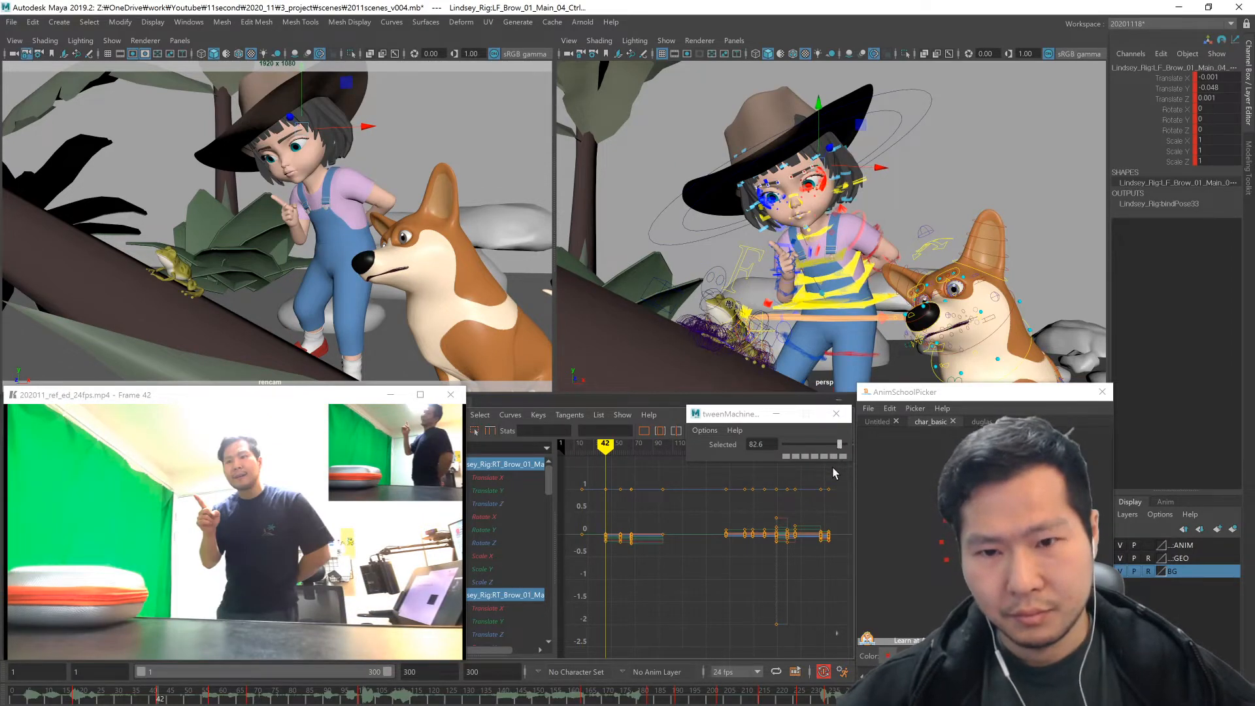
- Tween the girl's brow controls to -100 at frame 100 and -43.5 at frame 164
{"action": "key", "text": "."}
{"action": "key", "text": "."}
{"action": "key", "text": "."}
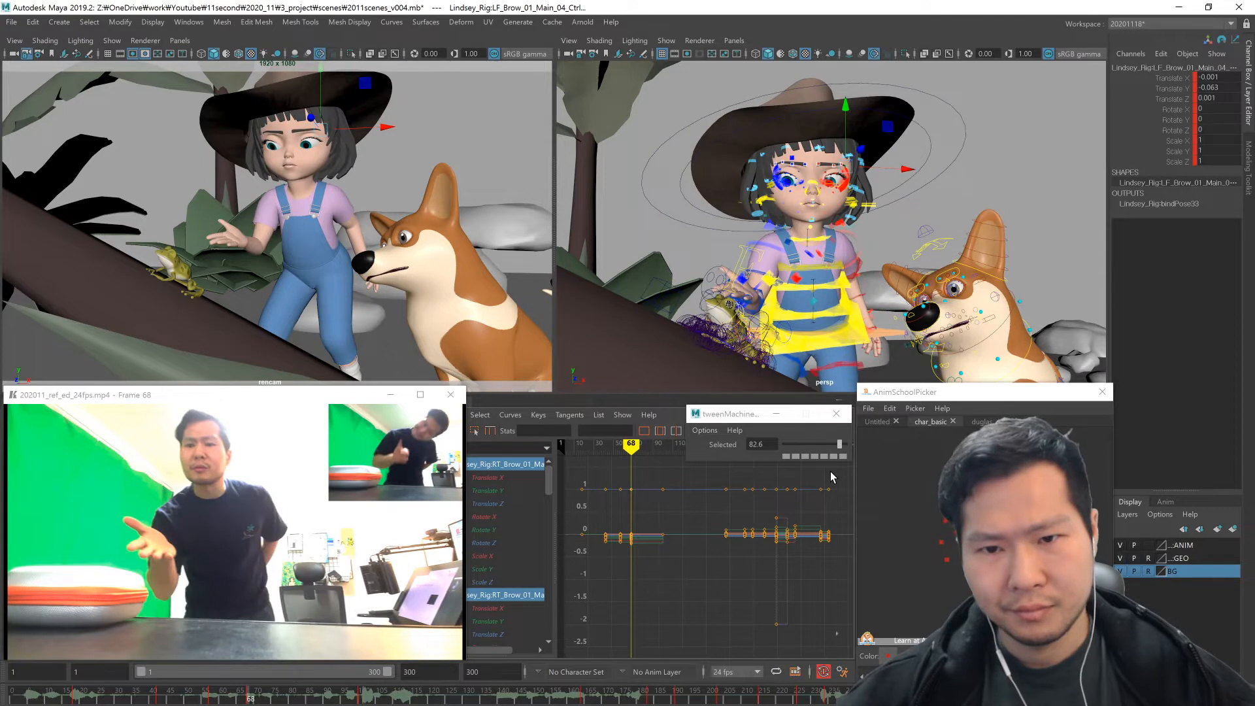
{"action": "key", "text": "."}
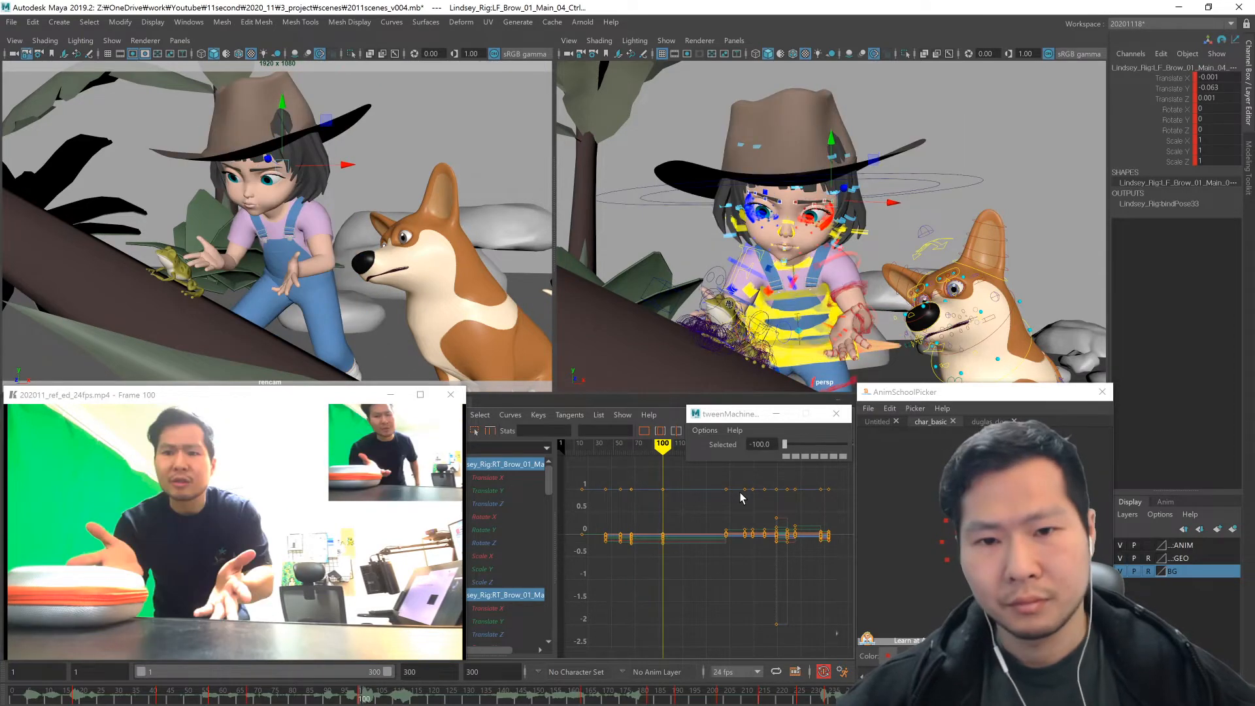
{"action": "key", "text": "."}
{"action": "left_click", "coordinate": [785, 456]}
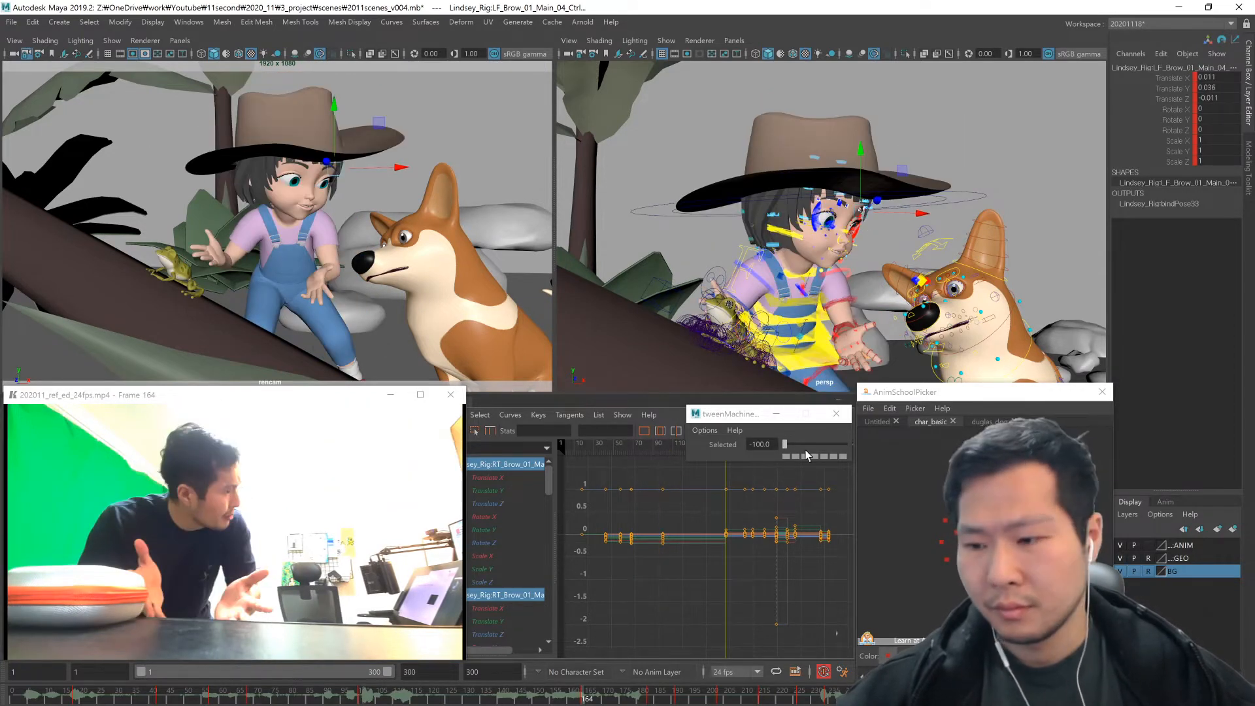
{"action": "left_click", "coordinate": [801, 444]}
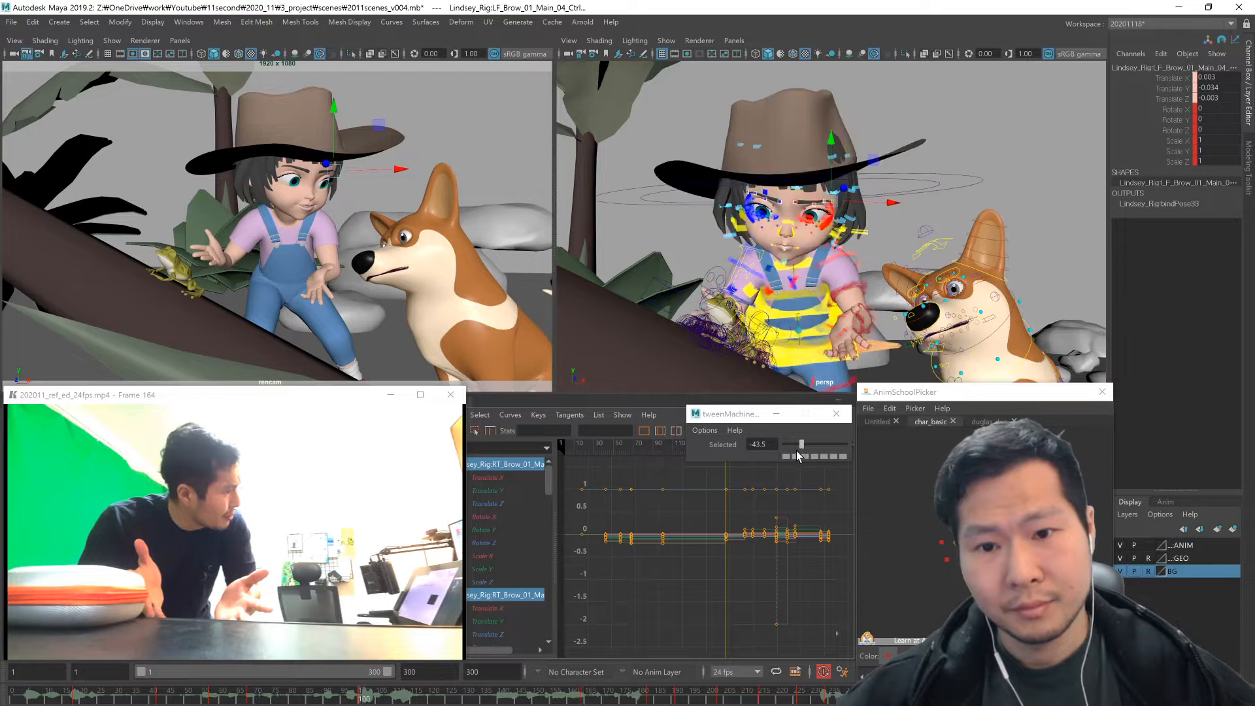
{"action": "key", "text": "."}
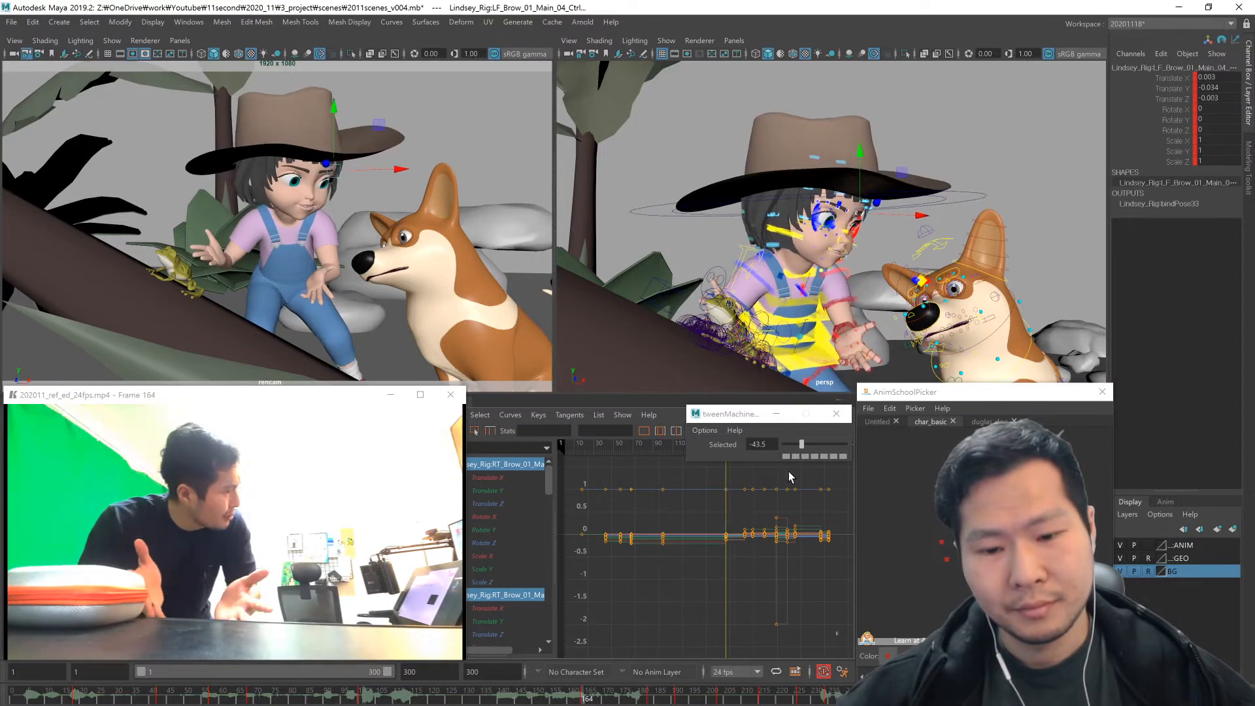
- Play back the blocking to check the revised brow poses against the reference video
{"action": "key", "text": "alt+v"}
{"action": "key", "text": "alt+v"}
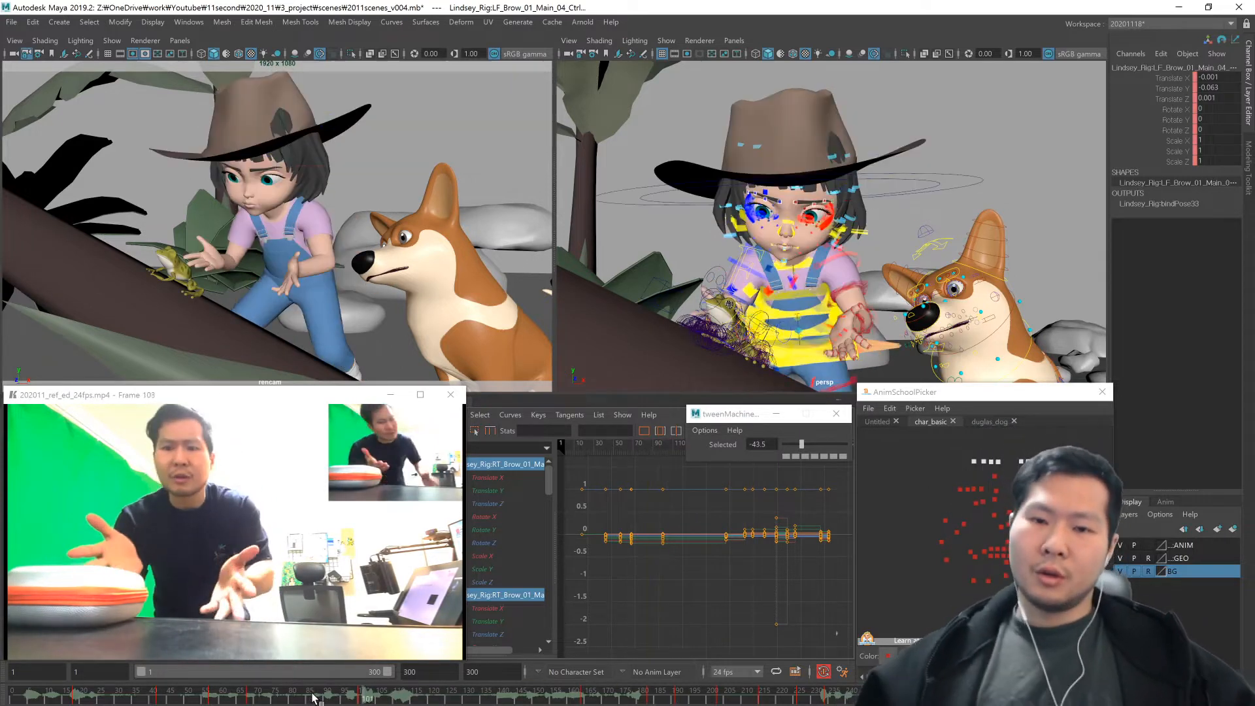
{"action": "key", "text": "alt+v"}
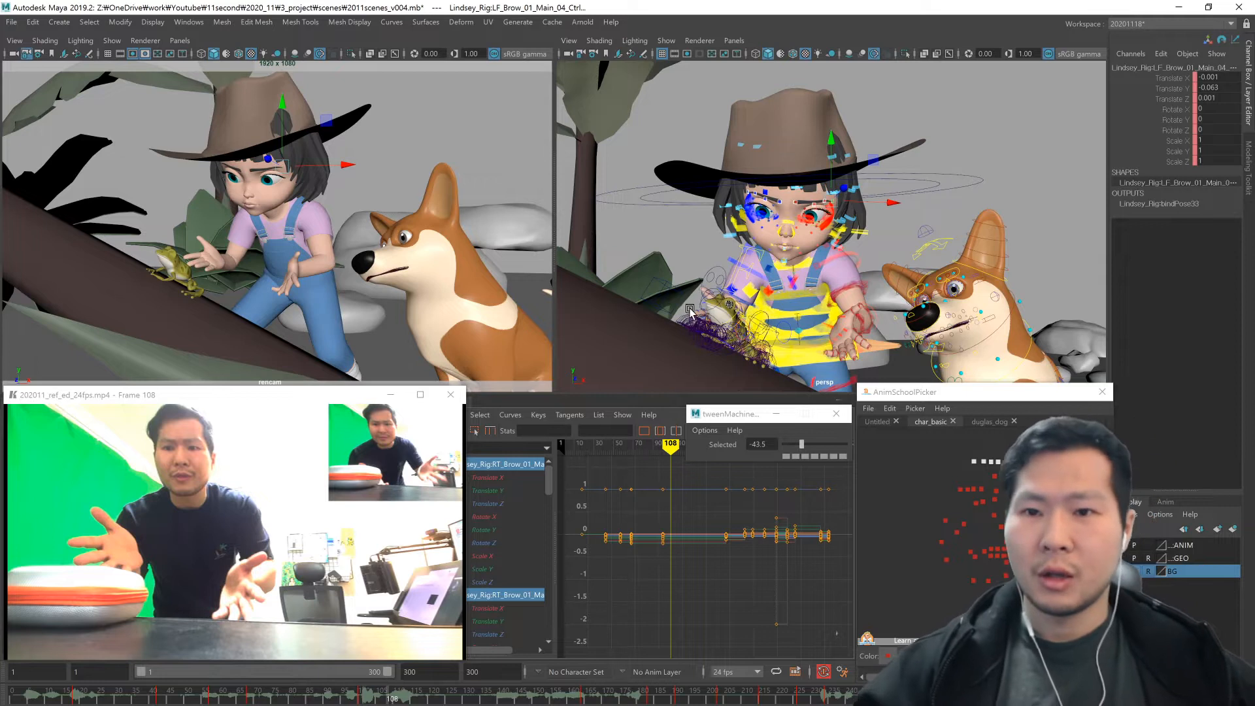
- Save the scene as a new version named 2011scenes_v005.mb
{"action": "key", "text": "ctrl+shift+s"}
{"action": "type", "text": "5.mb"}
{"action": "key", "text": "Return"}
- Scrub and play the shot to examine the girl's timing between frames 100 and 177 against the reference video
{"action": "left_click", "coordinate": [338, 697]}
{"action": "left_click_drag", "start_coordinate": [429, 699], "coordinate": [1001, 698]}
{"action": "left_click_drag", "start_coordinate": [478, 694], "coordinate": [213, 693]}
{"action": "key", "text": "alt+v"}
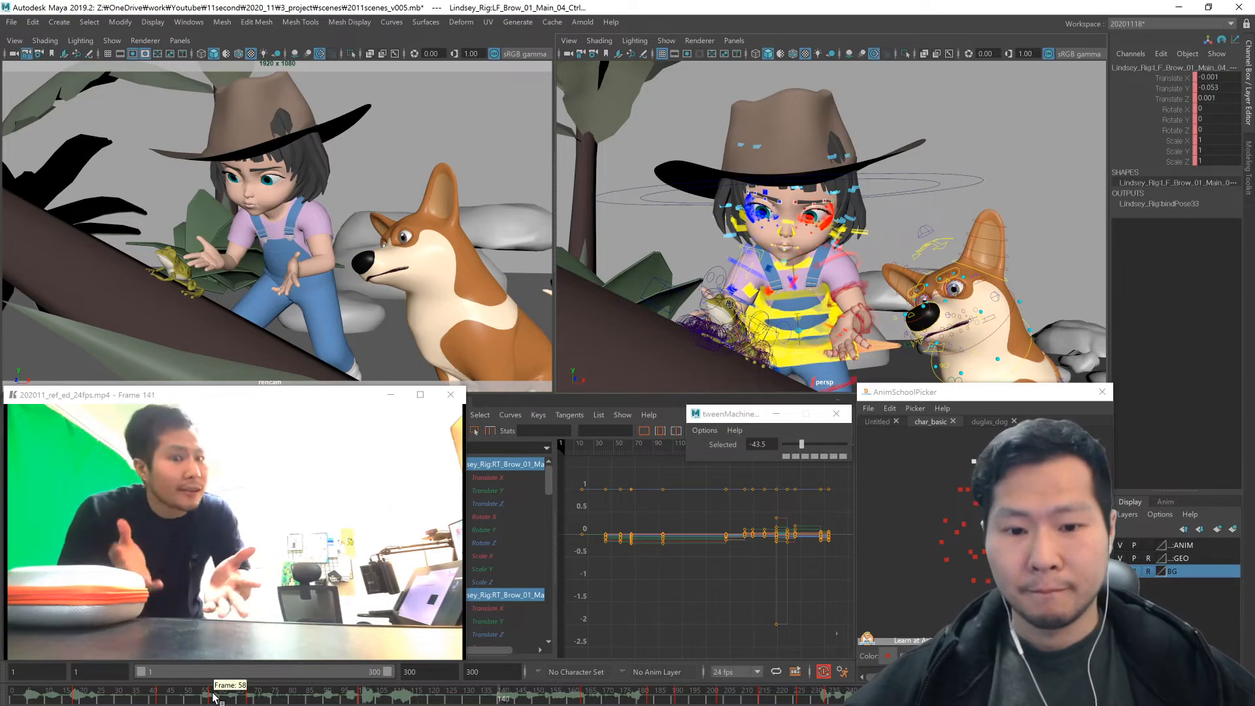
{"action": "left_click", "coordinate": [498, 690]}
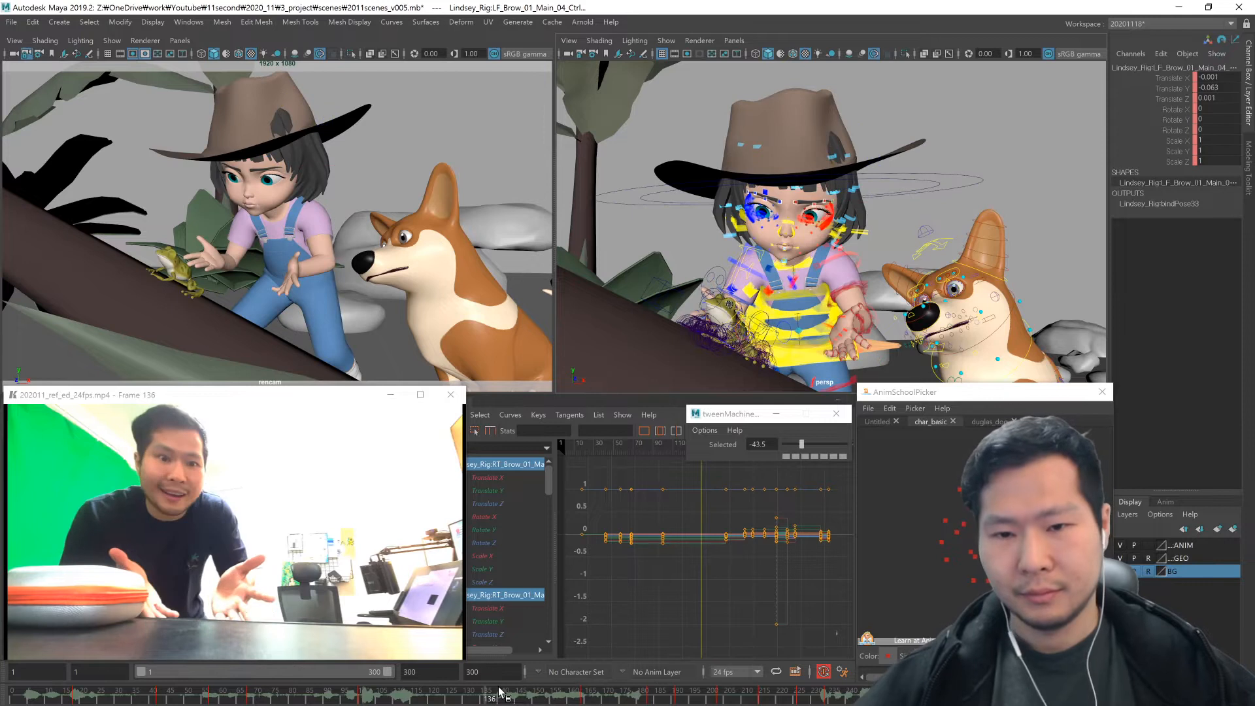
{"action": "key", "text": "alt+v"}
{"action": "key", "text": "alt+v"}
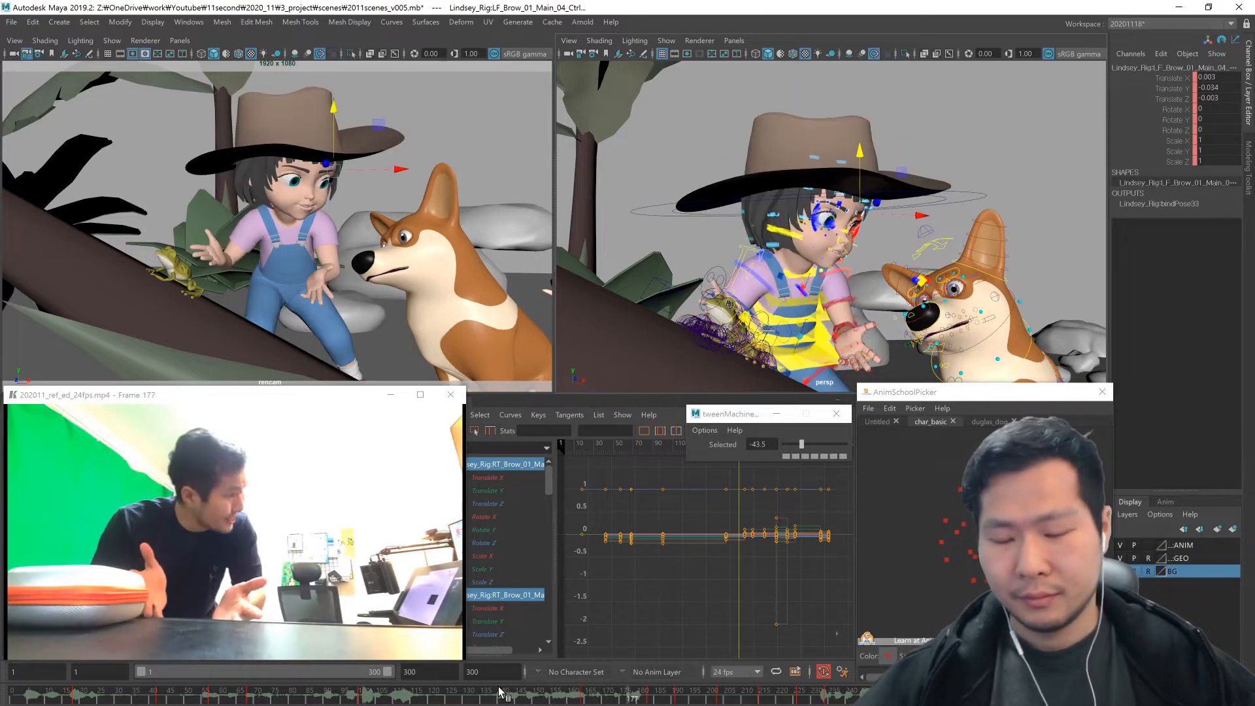
{"action": "left_click", "coordinate": [578, 690]}
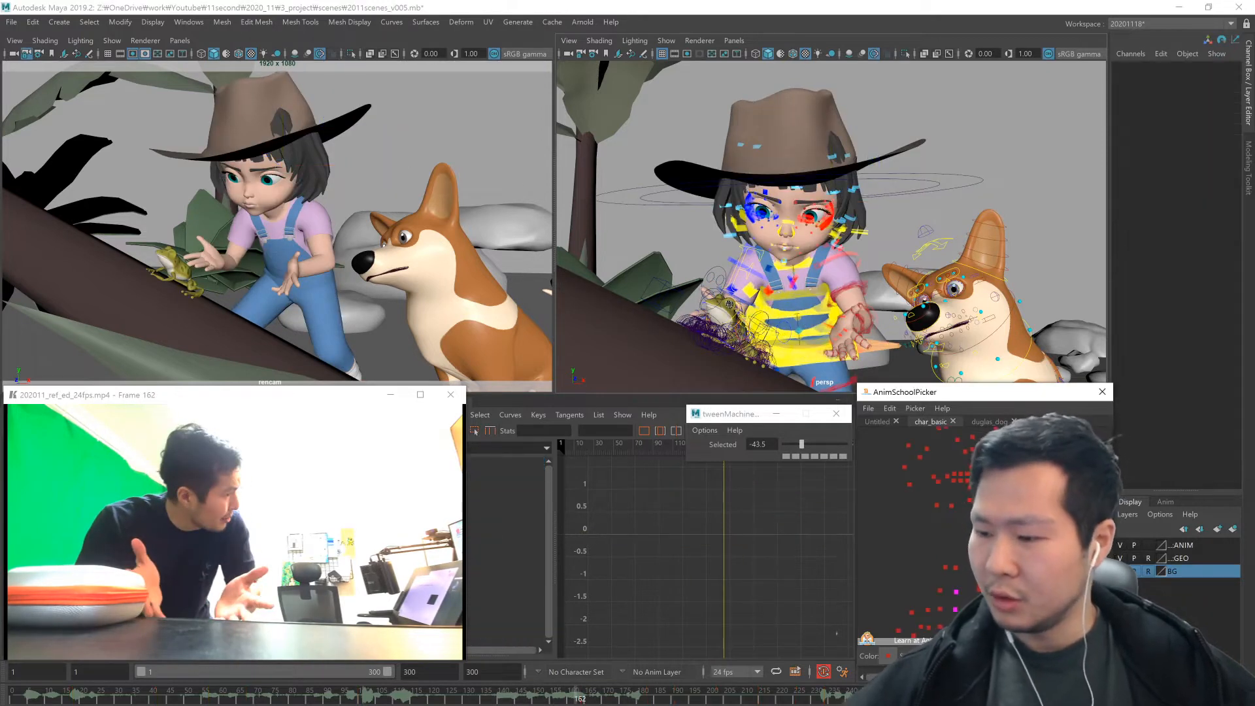
{"action": "key", "text": "ctrl+a"}
{"action": "left_click", "coordinate": [980, 587]}
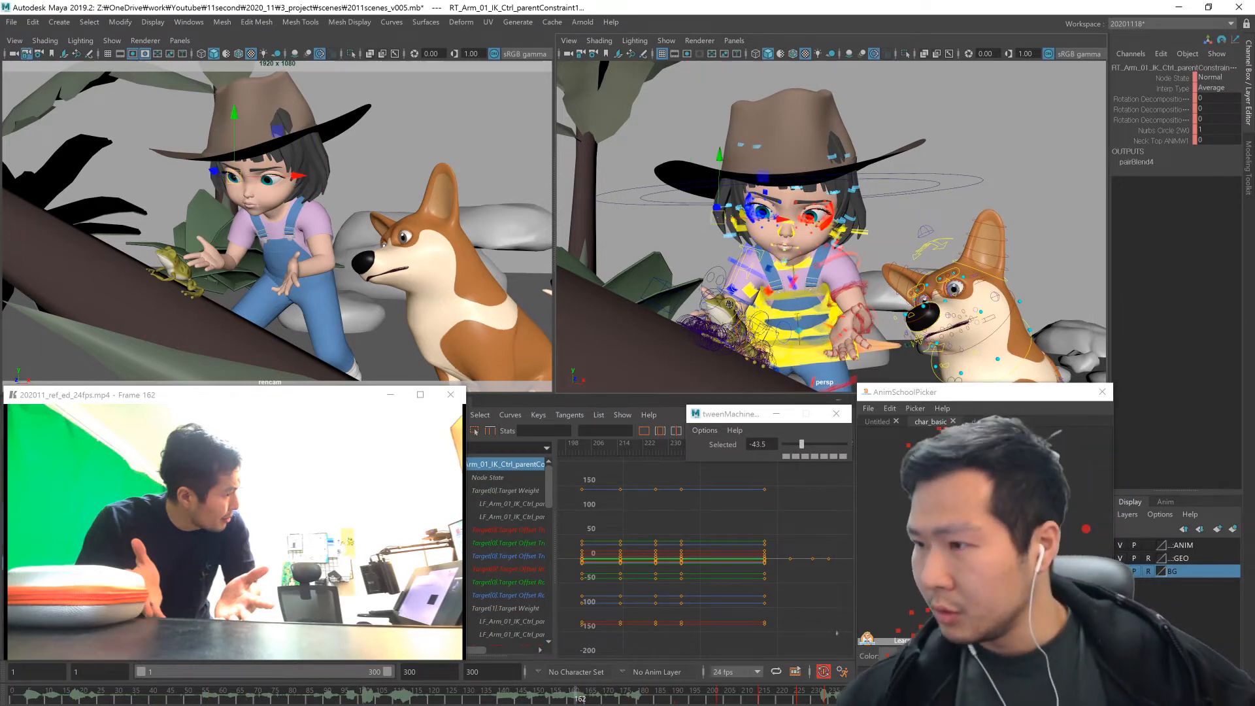
{"action": "right_click_drag", "start_coordinate": [959, 338], "coordinate": [944, 338], "text": "alt"}
{"action": "middle_click_drag", "start_coordinate": [944, 338], "coordinate": [957, 321], "text": "alt"}
{"action": "mouse_move", "coordinate": [966, 337]}
{"action": "right_mouse_down", "text": "alt"}
{"action": "mouse_move", "coordinate": [997, 340]}
{"action": "mouse_move", "coordinate": [963, 327]}
{"action": "right_mouse_up", "text": "alt"}
{"action": "left_click", "coordinate": [962, 327]}
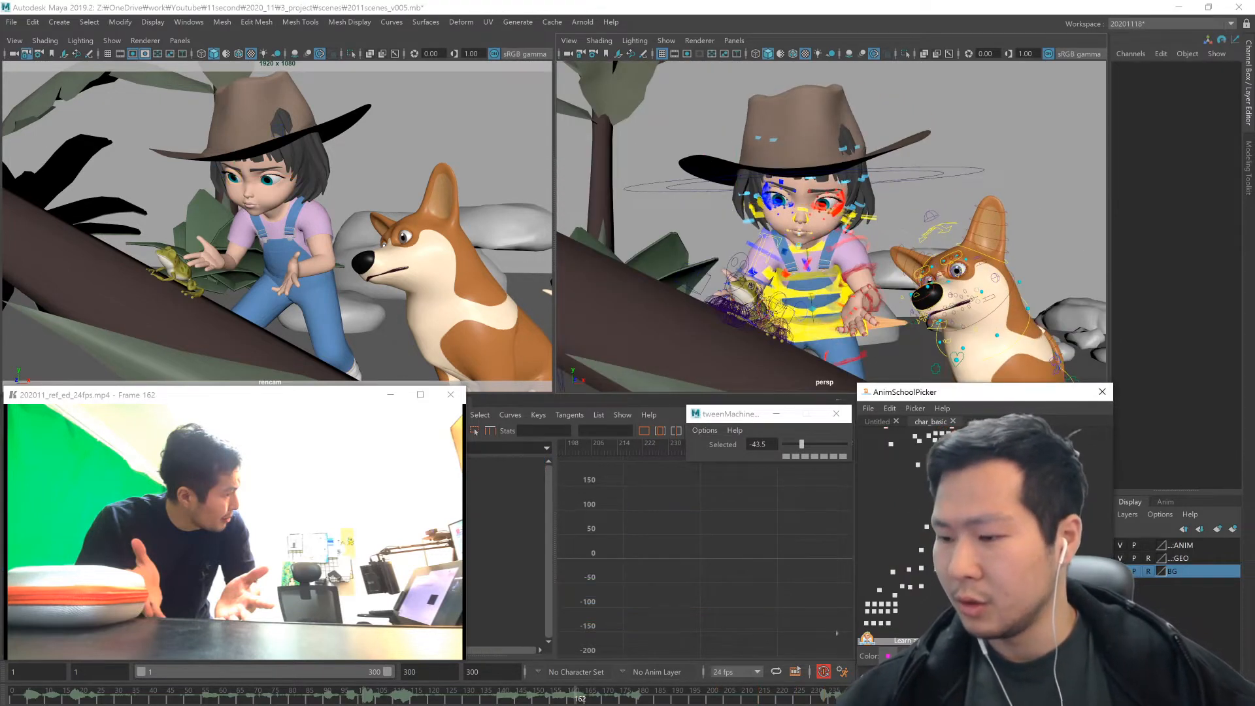
{"action": "key", "text": "ctrl+z"}
{"action": "key", "text": "ctrl+z"}
{"action": "key", "text": "ctrl+z"}
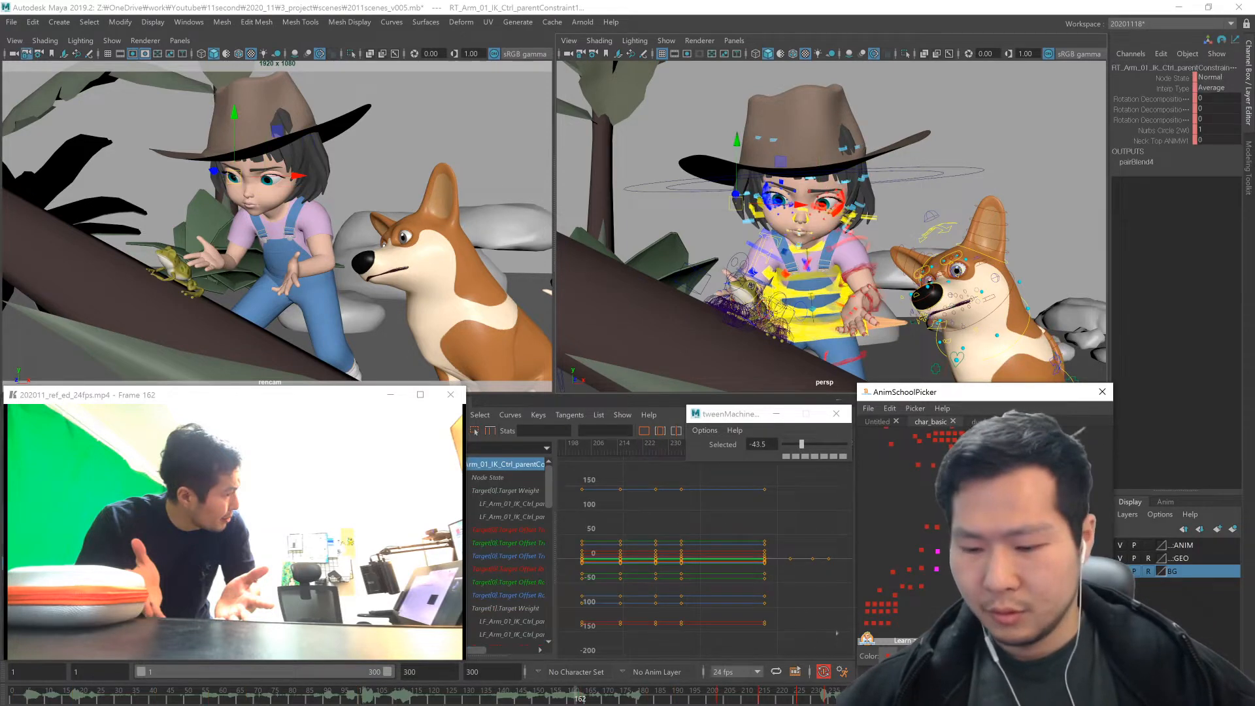
{"action": "key", "text": "ctrl+z"}
- Scrub and play the shot between frames 161 and 207 to compare the girl's poses with the reference video
{"action": "left_click_drag", "start_coordinate": [586, 700], "coordinate": [650, 701]}
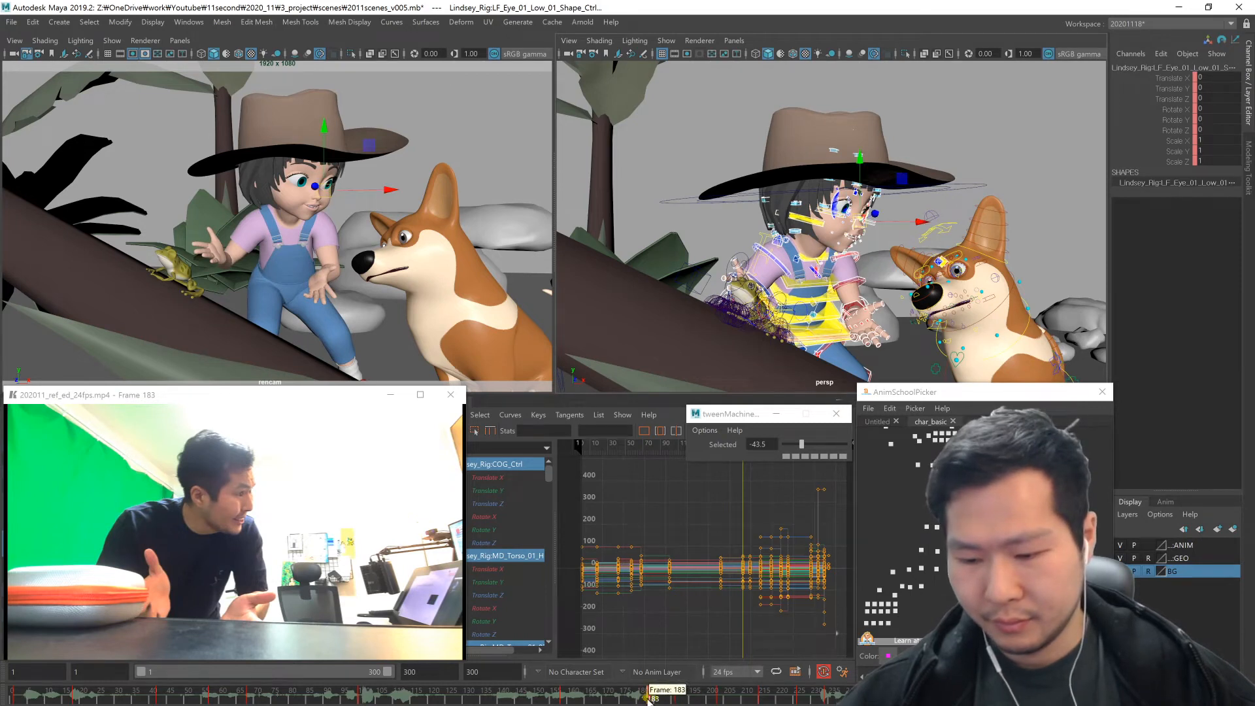
{"action": "left_click", "coordinate": [576, 699]}
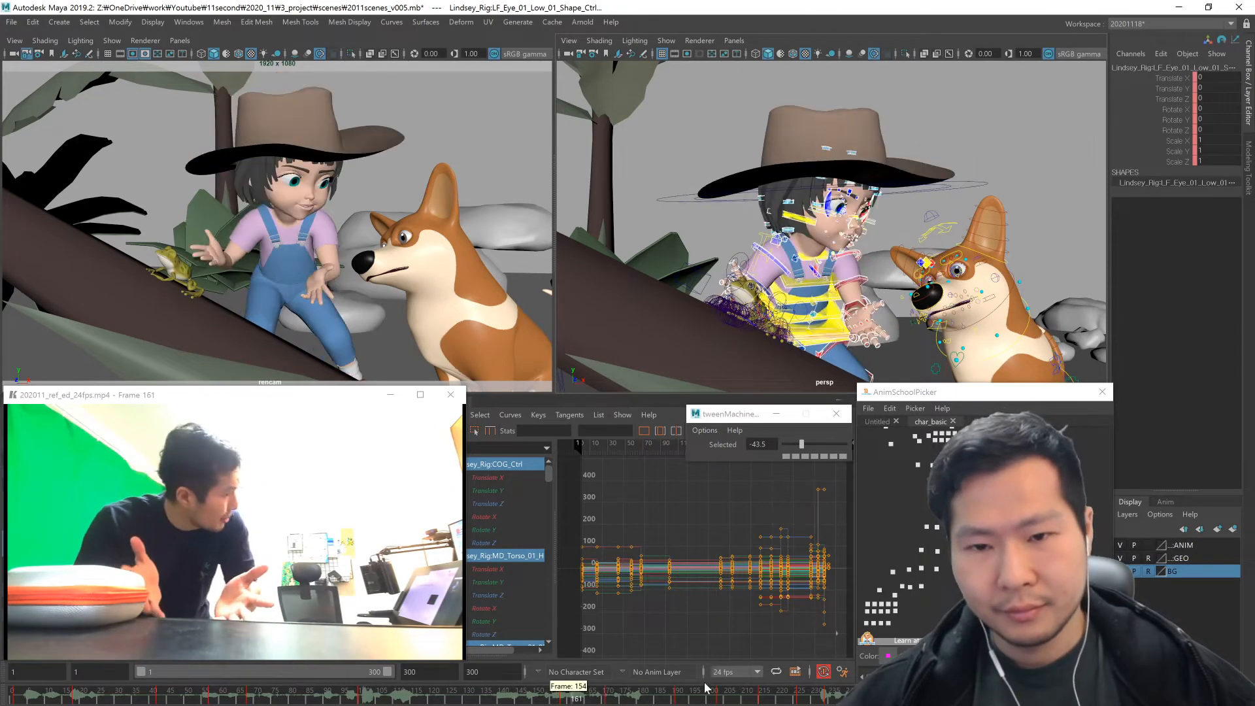
{"action": "key", "text": "alt+v"}
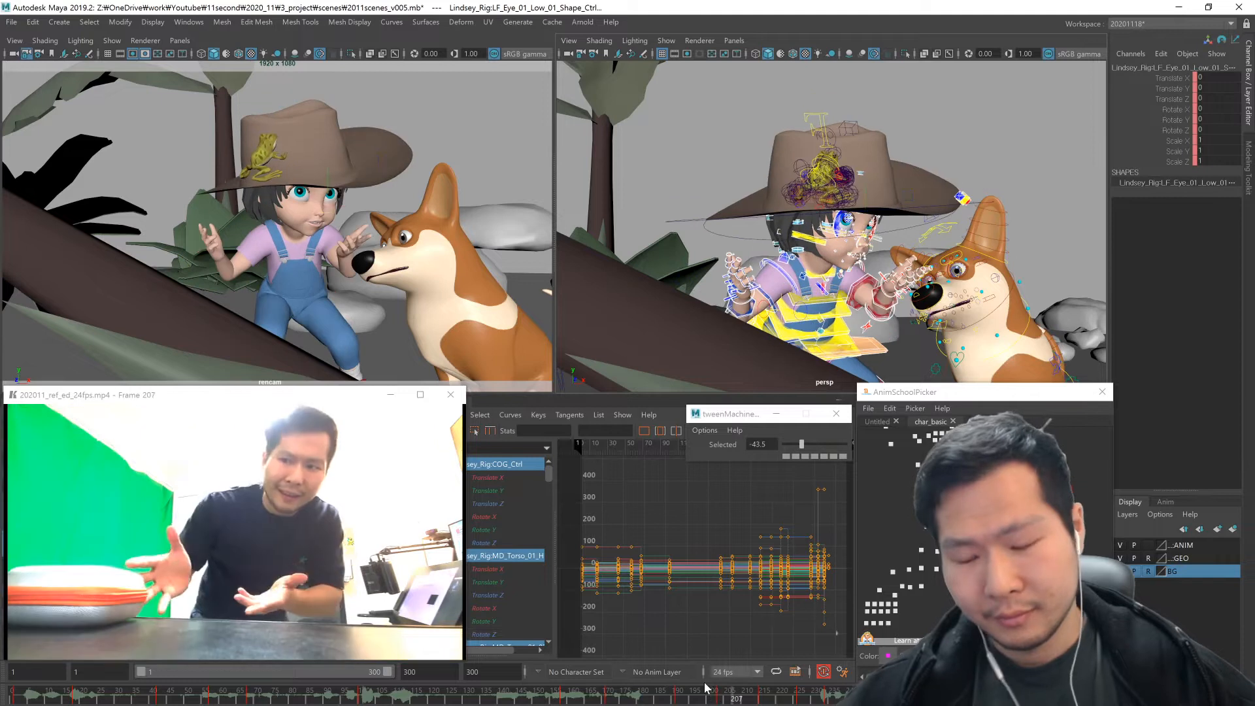
{"action": "left_click", "coordinate": [626, 701]}
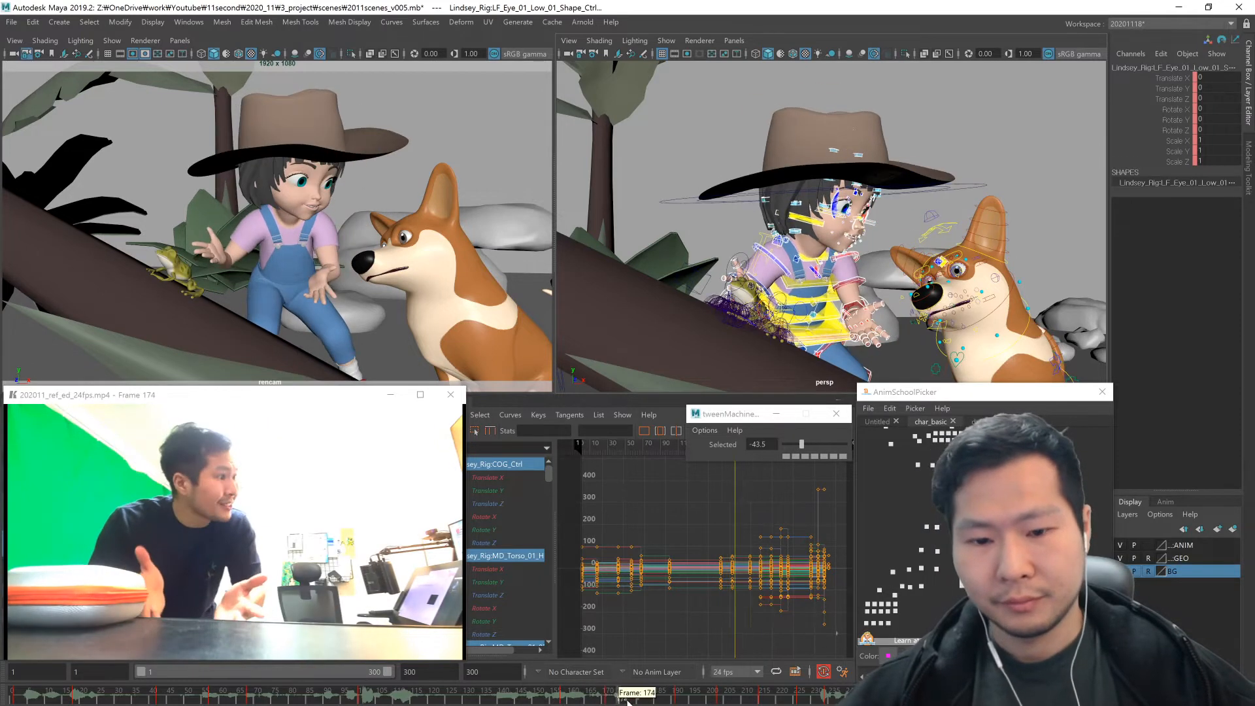
{"action": "left_click_drag", "start_coordinate": [627, 701], "coordinate": [659, 700]}
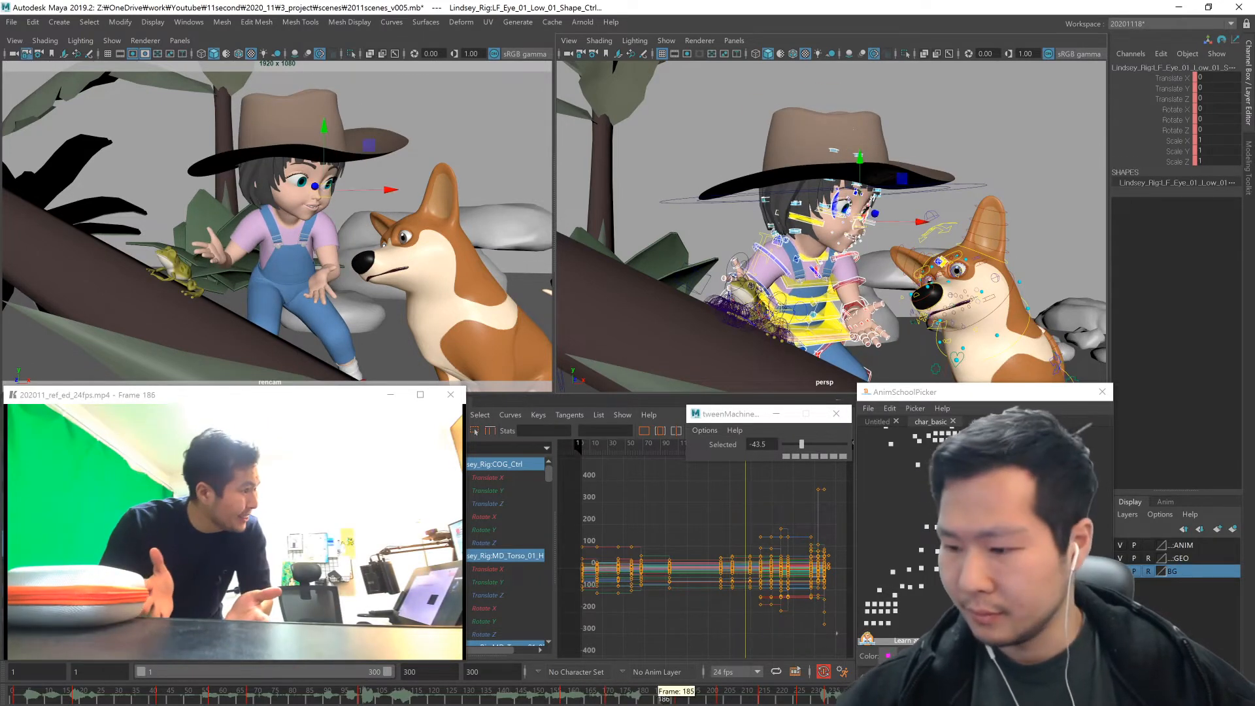
- Shift the girl's COG control away from the dog at frame 158, to Translate X -3.234 and Translate Y -1.234
{"action": "left_click", "coordinate": [984, 569]}
{"action": "key", "text": "period"}
{"action": "key", "text": "period"}
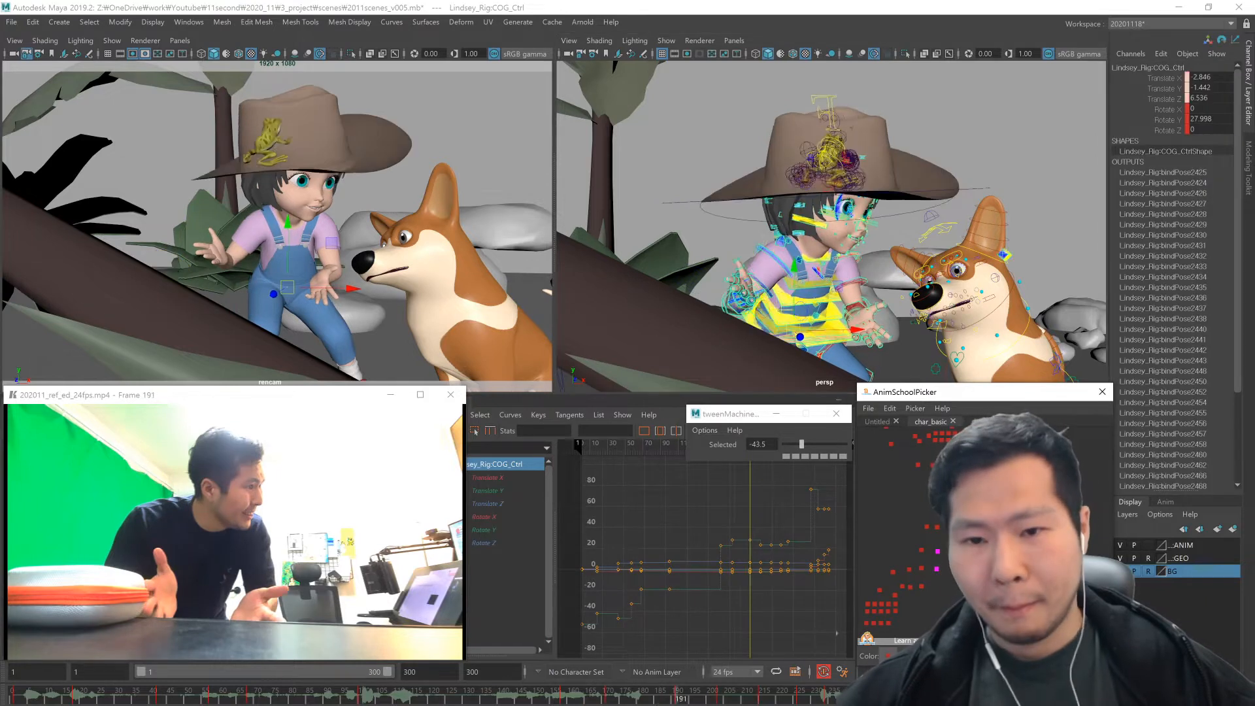
{"action": "key", "text": "comma"}
{"action": "key", "text": "comma"}
{"action": "key", "text": "comma"}
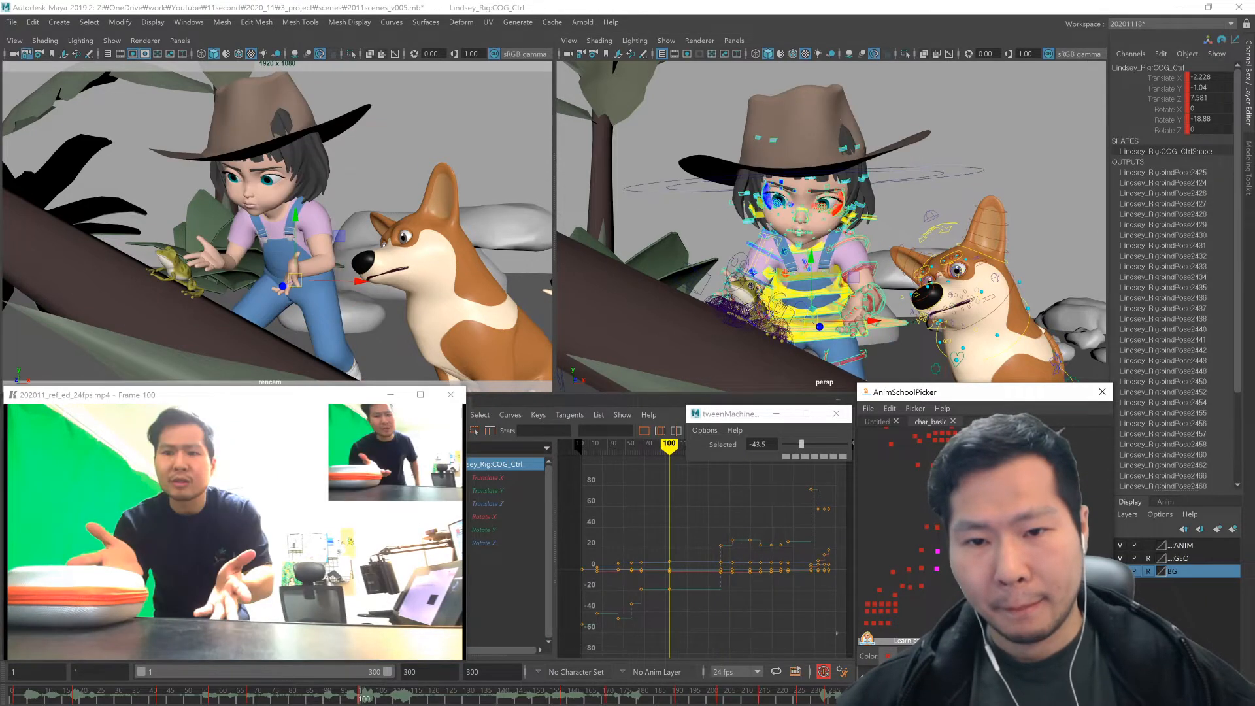
{"action": "key", "text": "period"}
{"action": "key", "text": "comma"}
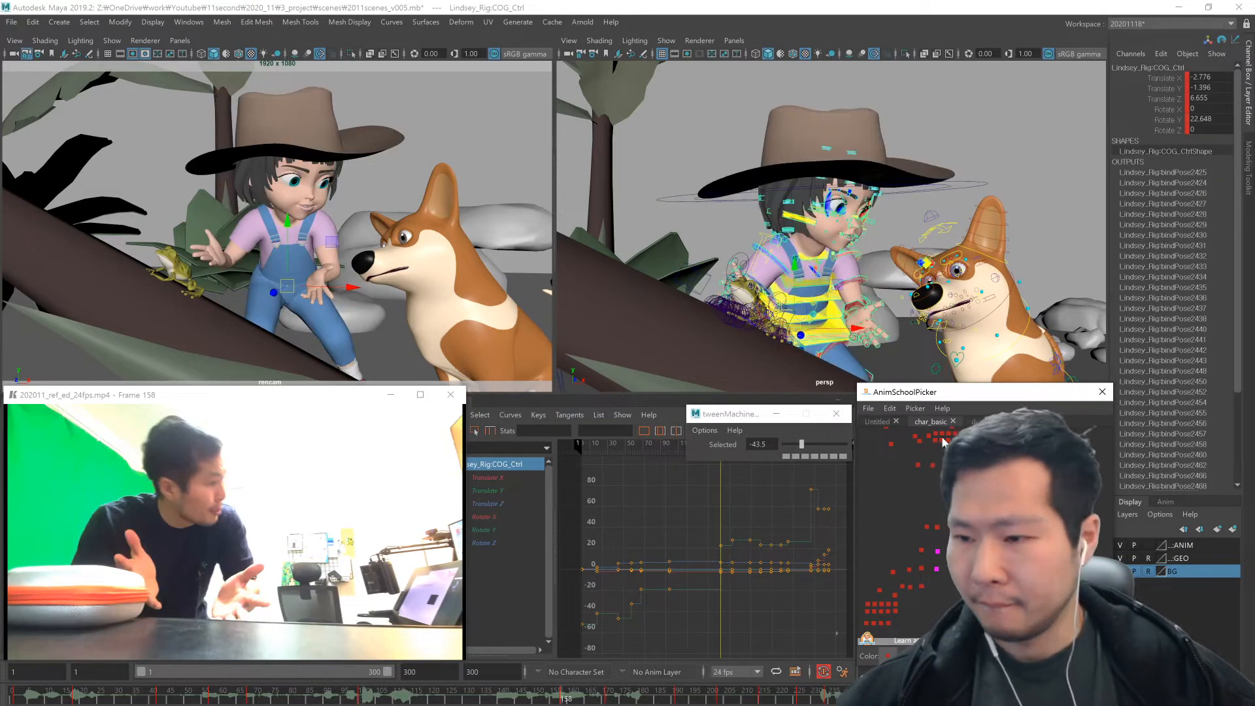
{"action": "middle_click_drag", "start_coordinate": [421, 330], "coordinate": [387, 333]}
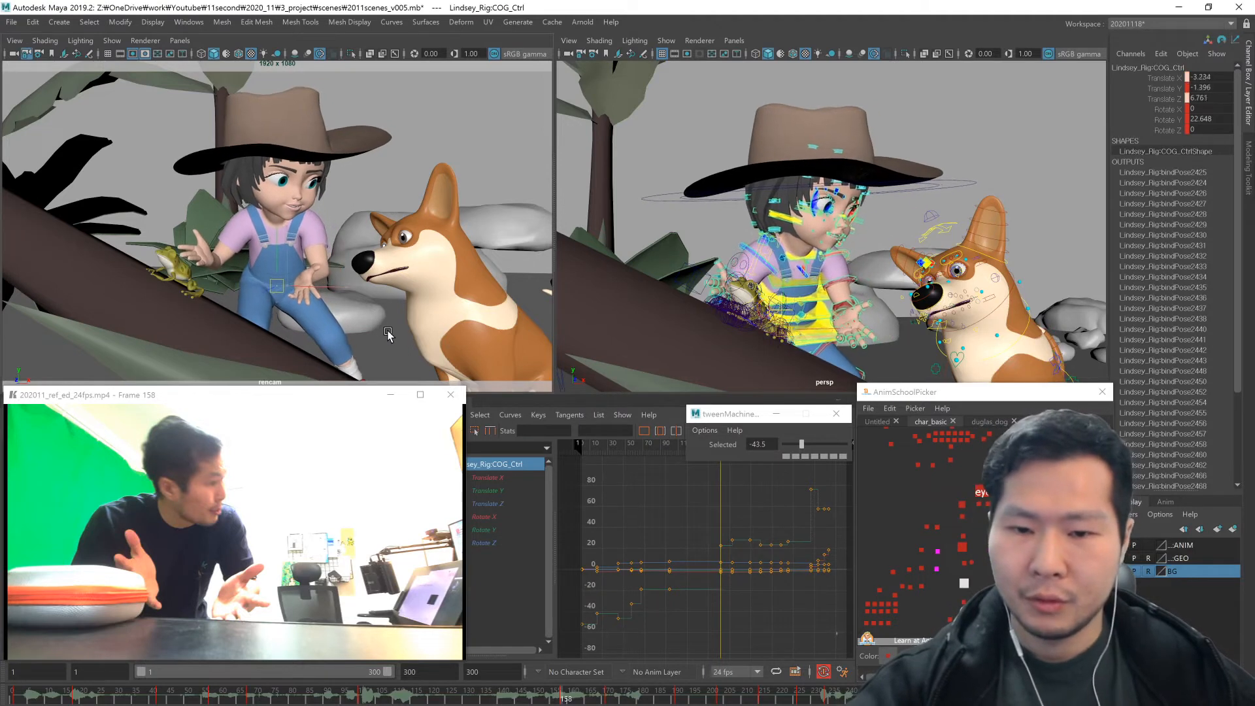
{"action": "middle_click_drag", "start_coordinate": [389, 335], "coordinate": [390, 338]}
{"action": "key", "text": "comma"}
{"action": "key", "text": "period"}
{"action": "key", "text": "period"}
{"action": "key", "text": "period"}
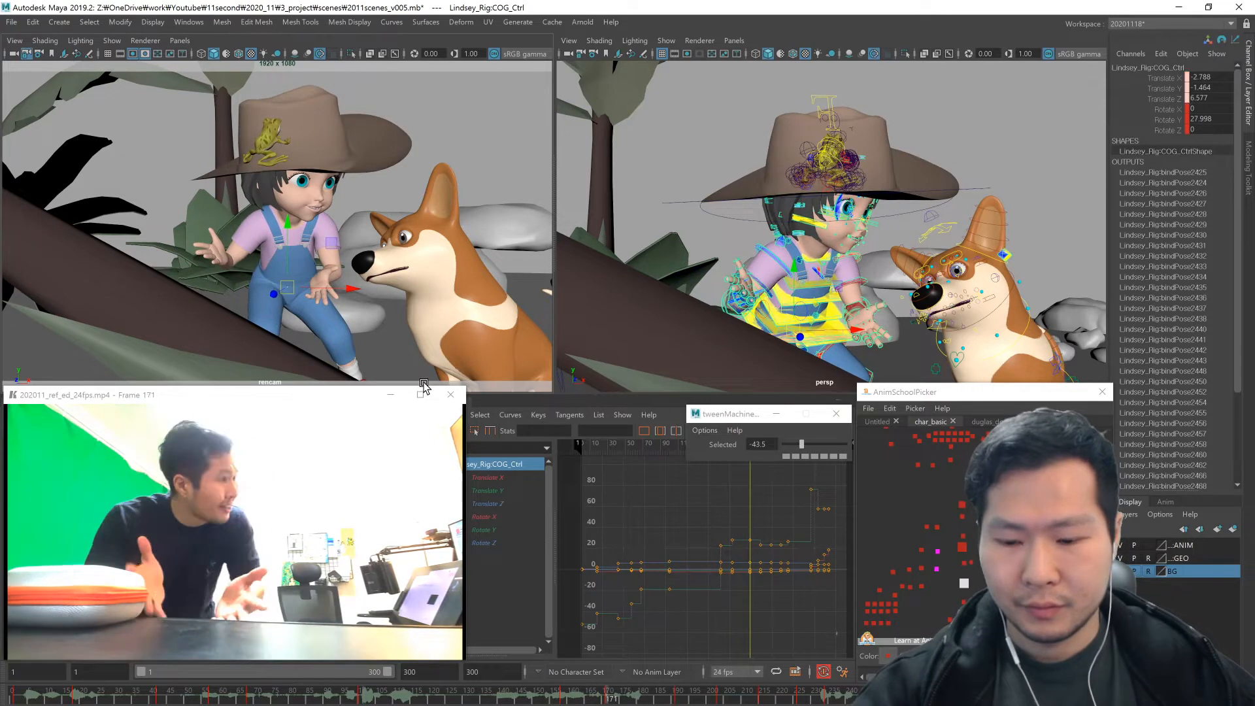
{"action": "key", "text": "comma"}
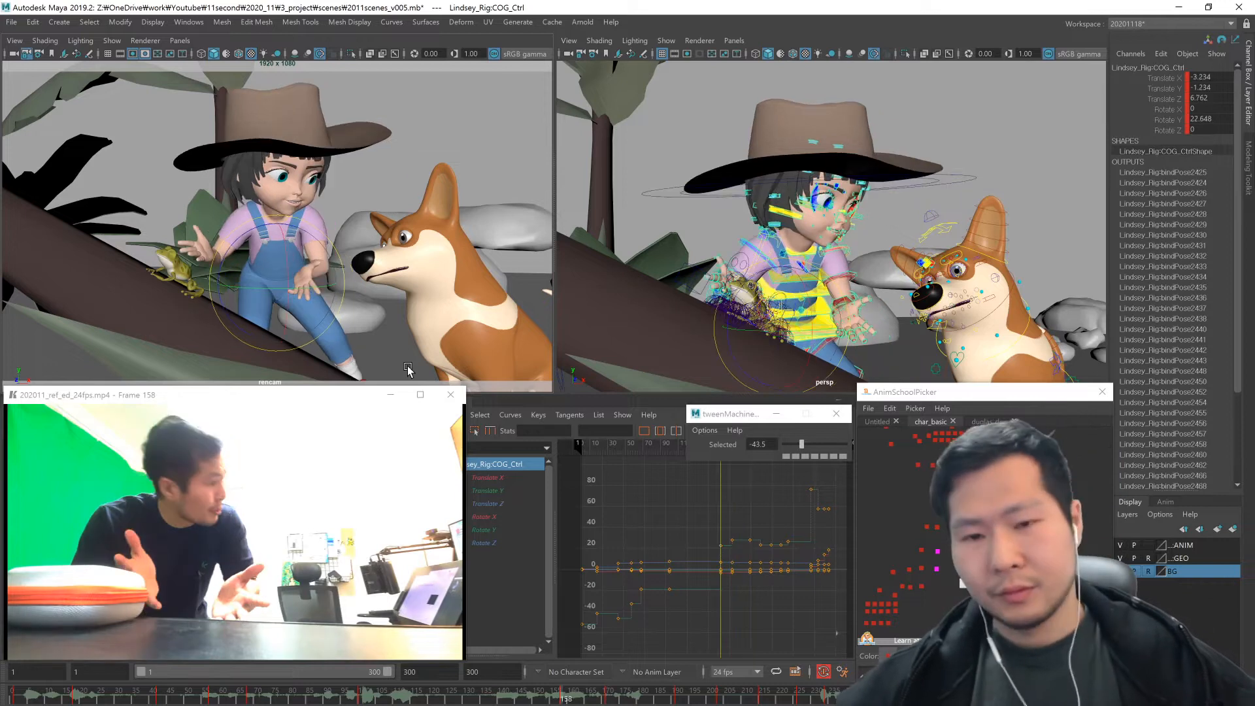
- Lean the girl's lower torso control toward the dog at frame 171, to Rotate 38.537, -3.305, -13.756, and compare it with the neighbouring keys
{"action": "left_click", "coordinate": [964, 563]}
{"action": "key", "text": "e"}
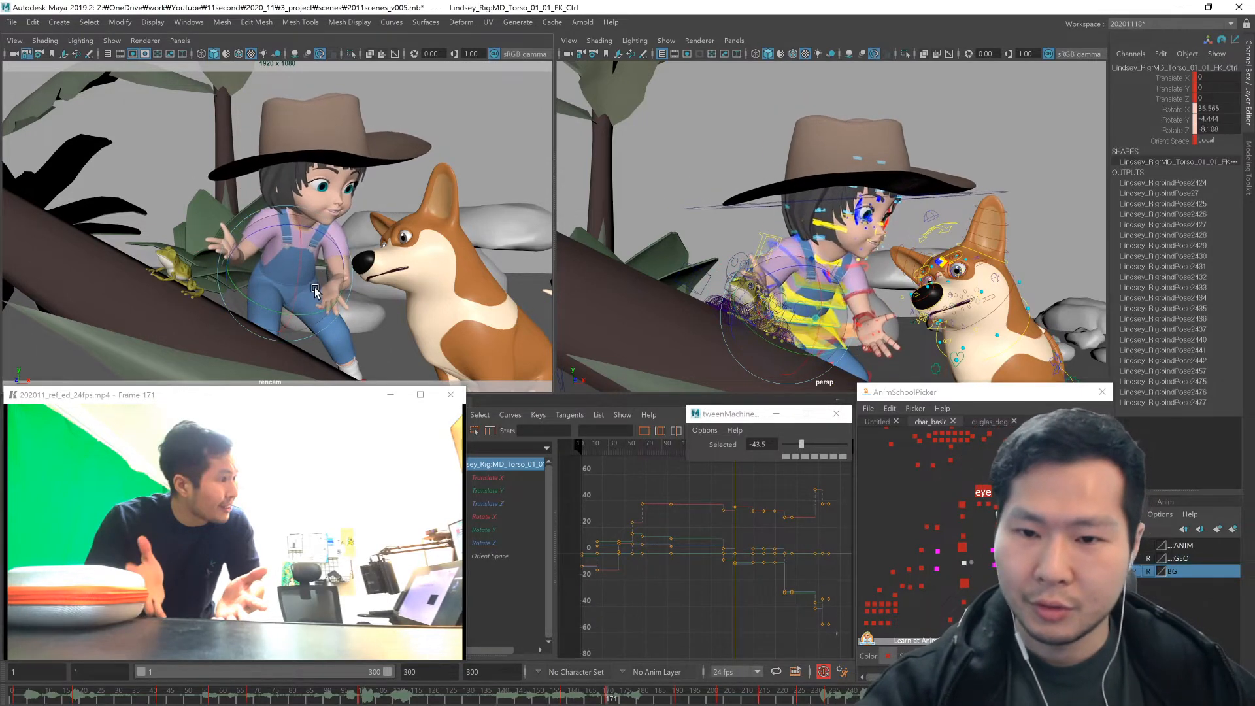
{"action": "left_click_drag", "start_coordinate": [314, 255], "coordinate": [318, 261]}
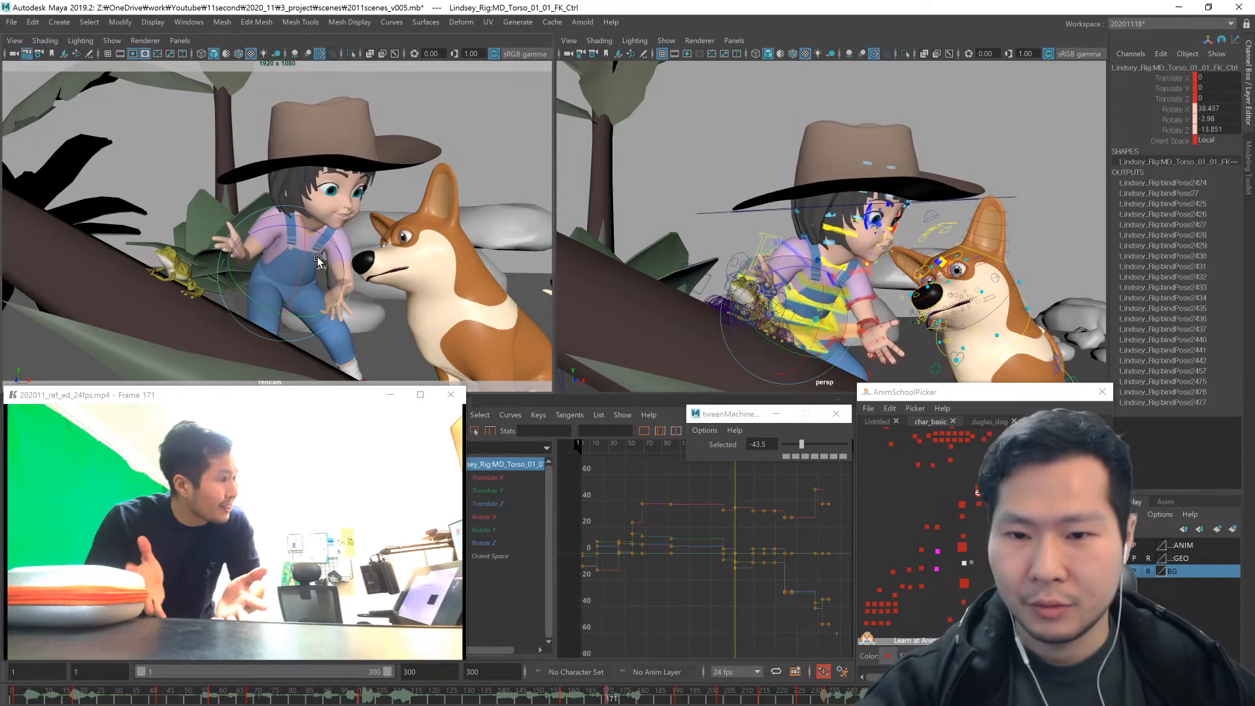
{"action": "key", "text": "comma"}
{"action": "key", "text": "period"}
{"action": "key", "text": "comma"}
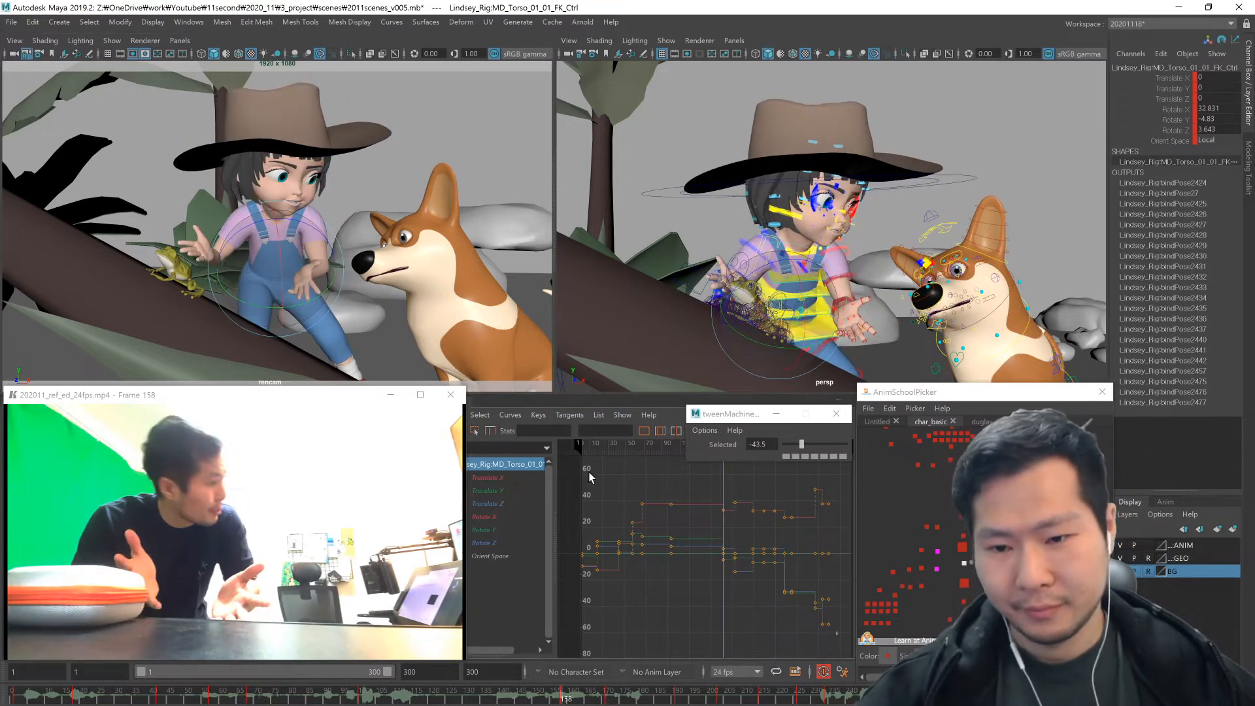
{"action": "key", "text": "period"}
{"action": "key", "text": "period"}
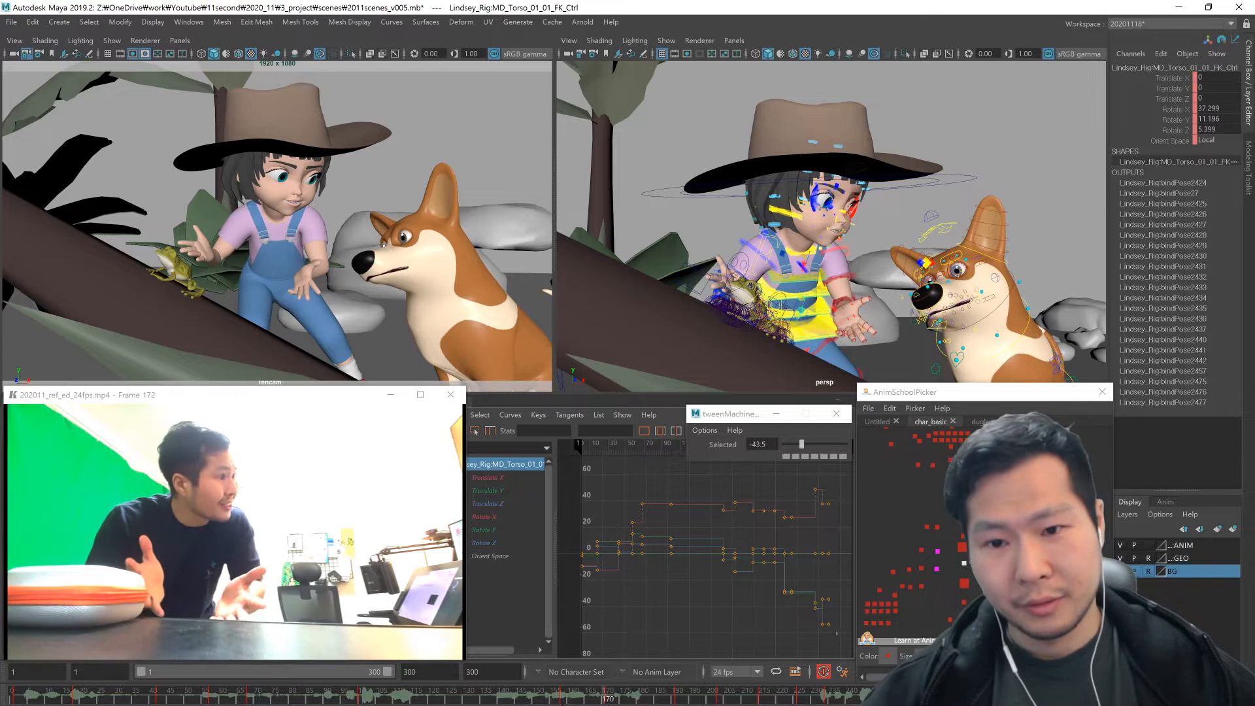
{"action": "key", "text": "alt+v"}
{"action": "key", "text": "comma"}
{"action": "key", "text": "comma"}
{"action": "key", "text": "period"}
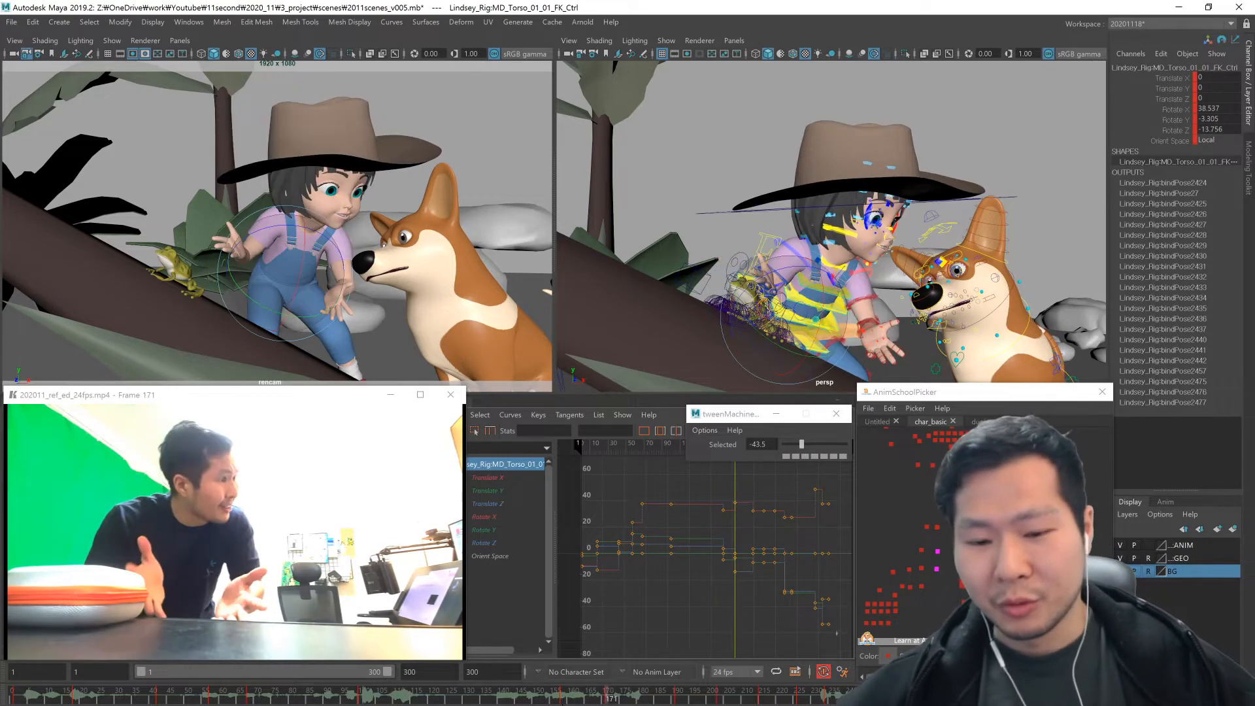
- Rotate the girl's lower neck control at frame 171 to about -16.9, 3.5, 1.6
{"action": "left_click", "coordinate": [956, 492]}
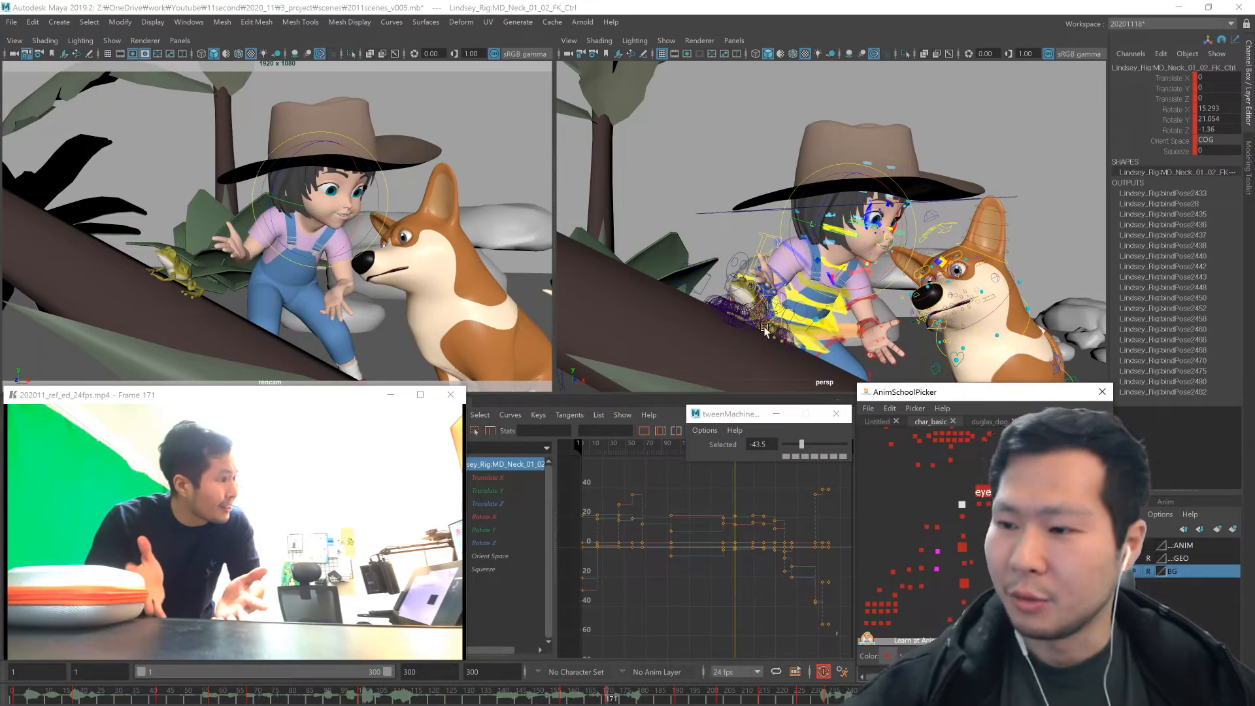
{"action": "left_click", "coordinate": [956, 502]}
{"action": "left_click_drag", "start_coordinate": [400, 329], "coordinate": [336, 230]}
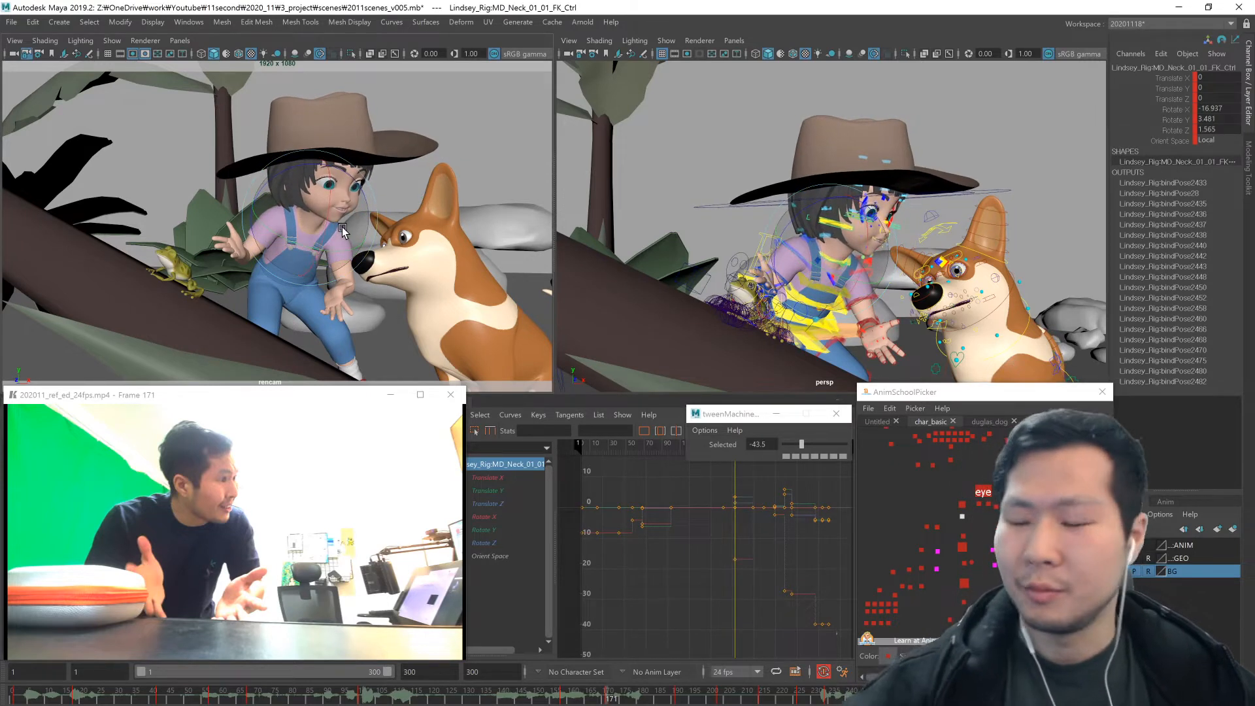
- Move the girl's main eye aim control at frame 171 to Translate 2.393, -3.856, 5.66, directing her gaze at the dog
{"action": "left_click", "coordinate": [981, 464]}
{"action": "key", "text": "w"}
{"action": "middle_click_drag", "start_coordinate": [976, 346], "coordinate": [1012, 321]}
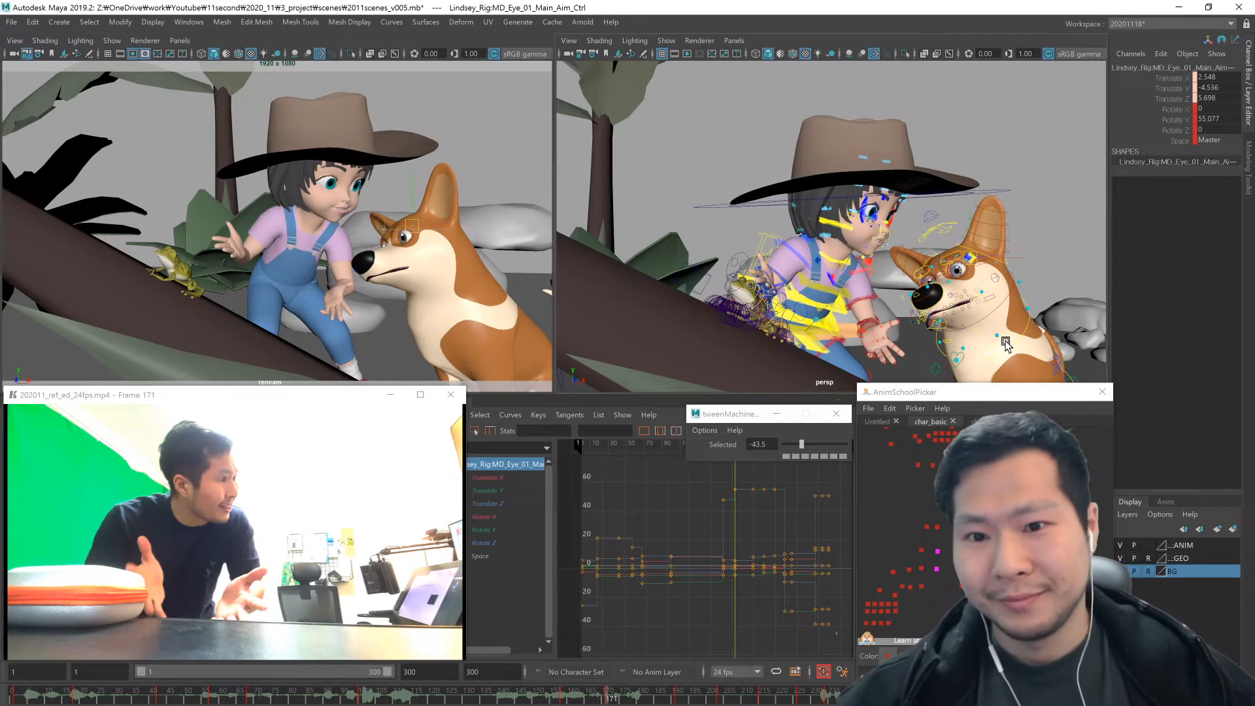
{"action": "left_click_drag", "start_coordinate": [1013, 338], "coordinate": [908, 382], "text": "alt"}
{"action": "key", "text": "comma"}
{"action": "key", "text": "period"}
{"action": "key", "text": "period"}
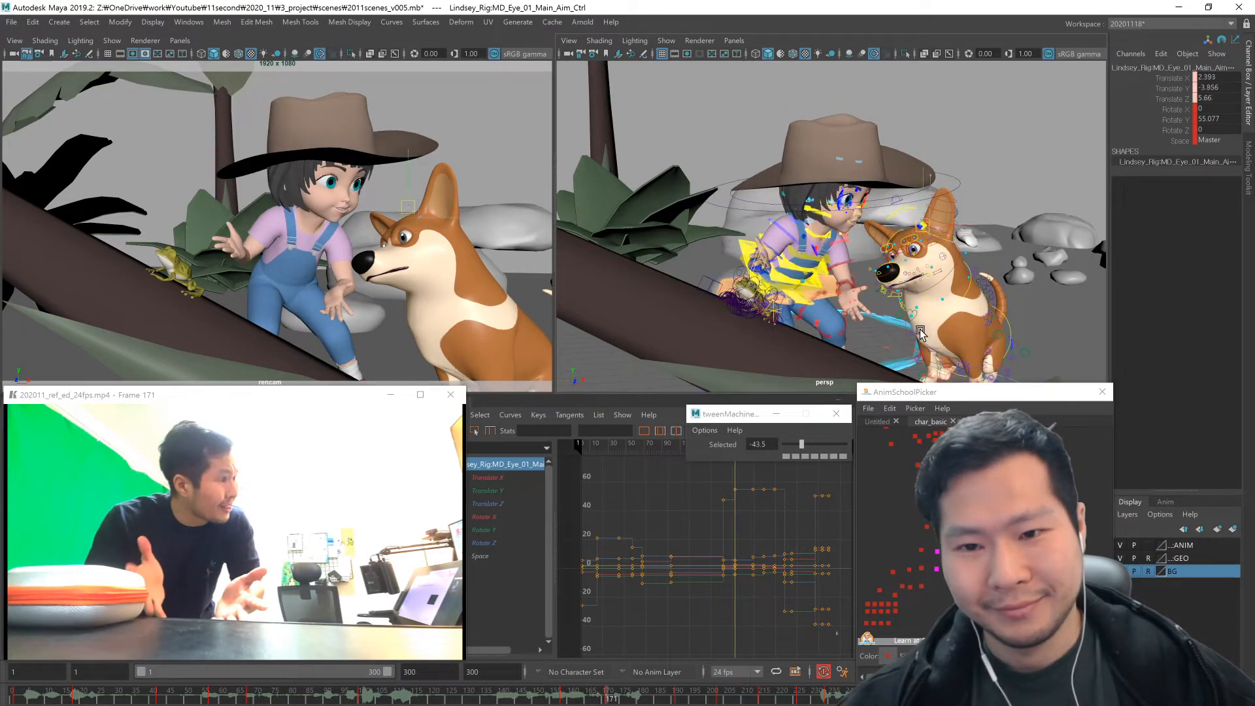
- Raise both of the girl's lower eyelid controls slightly at frame 171, to about 0.057 in Translate Y
{"action": "left_click", "coordinate": [921, 556]}
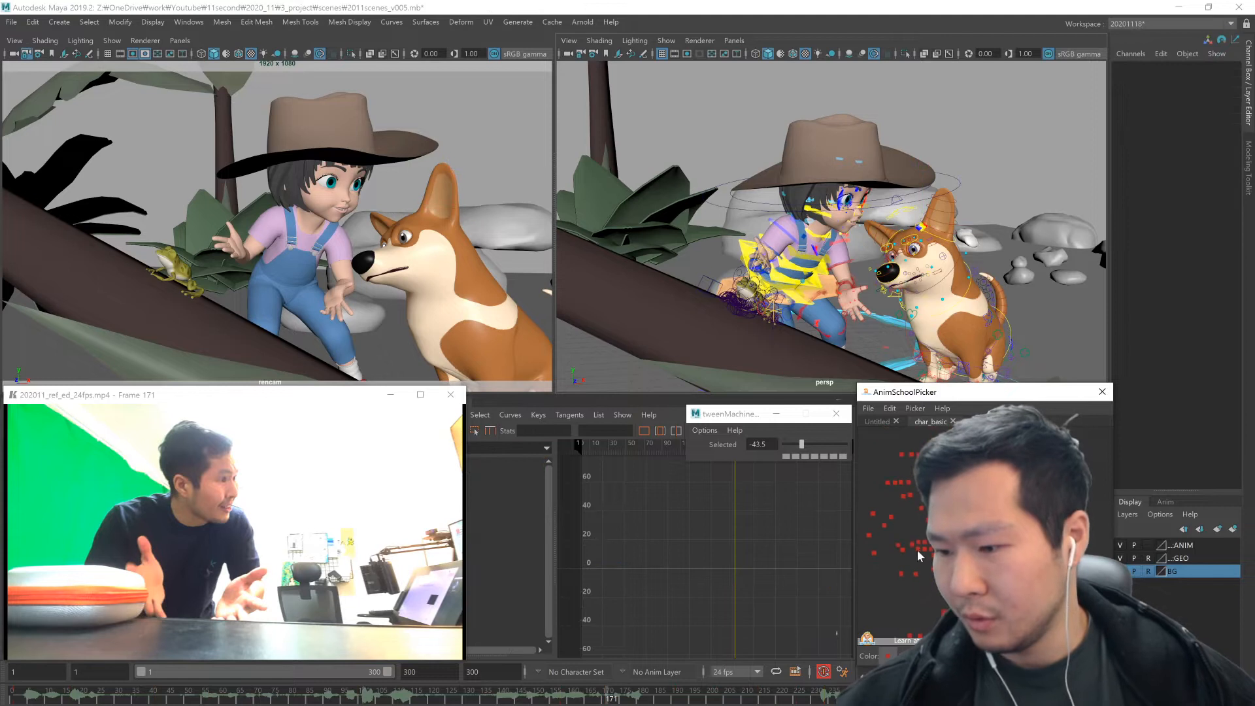
{"action": "left_click", "coordinate": [921, 492]}
{"action": "key", "text": "f"}
{"action": "right_click_drag", "start_coordinate": [788, 277], "coordinate": [761, 287], "text": "alt"}
{"action": "mouse_move", "coordinate": [762, 288]}
{"action": "left_mouse_down", "text": "alt"}
{"action": "mouse_move", "coordinate": [735, 298]}
{"action": "mouse_move", "coordinate": [738, 288]}
{"action": "left_mouse_up", "text": "alt"}
{"action": "left_click_drag", "start_coordinate": [741, 153], "coordinate": [742, 150]}
{"action": "left_click_drag", "start_coordinate": [800, 303], "coordinate": [752, 343], "text": "alt"}
{"action": "key", "text": "comma"}
{"action": "key", "text": "period"}
{"action": "middle_click_drag", "start_coordinate": [698, 356], "coordinate": [699, 353]}
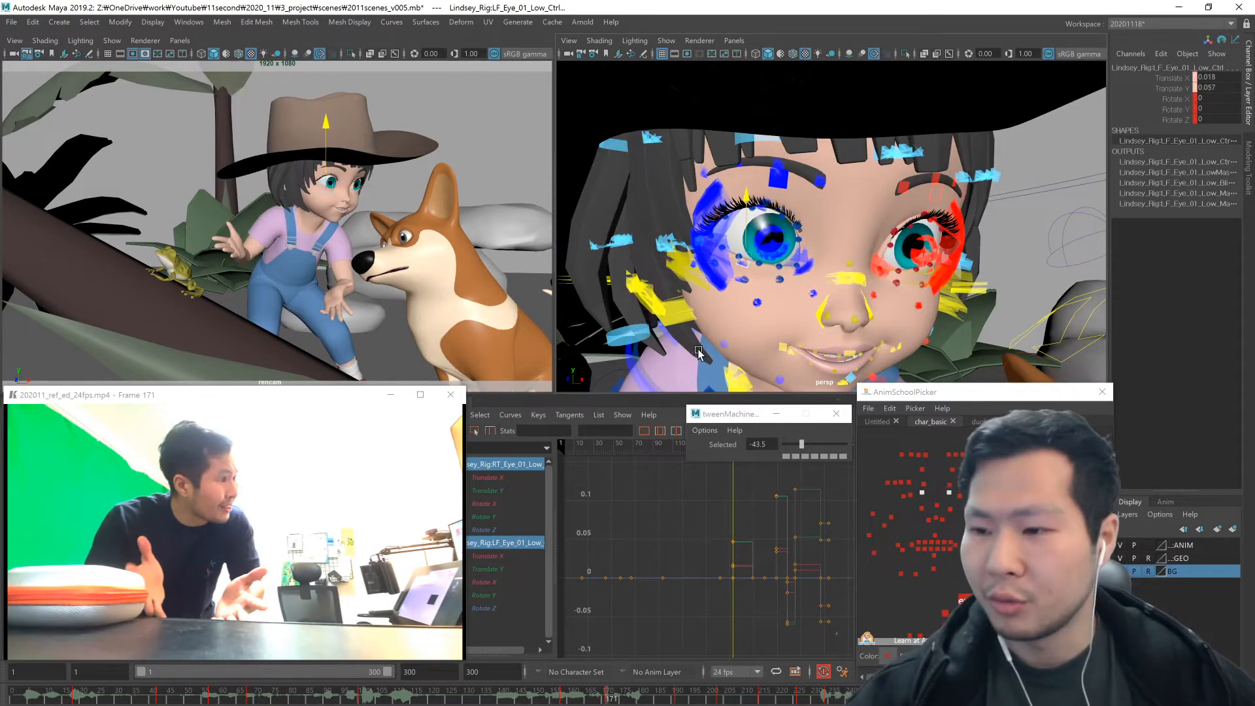
- Fine-tune the girl's main eye aim control at frame 171 to Translate 2.646, -4.058, 5.64
{"action": "left_click", "coordinate": [966, 600]}
{"action": "middle_click_drag", "start_coordinate": [438, 314], "coordinate": [440, 313]}
{"action": "key", "text": "comma"}
{"action": "key", "text": "period"}
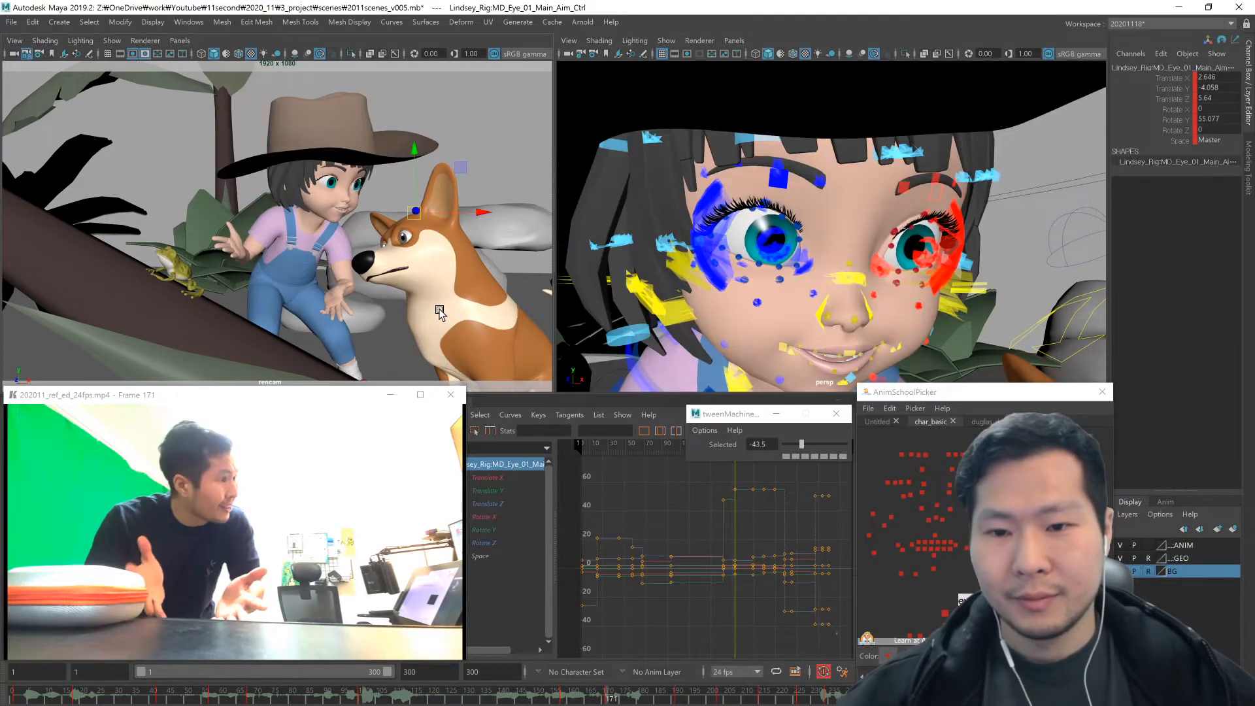
- Rotate the girl's jaw control slightly to open her mouth at frame 171
{"action": "scroll", "coordinate": [846, 271], "scroll_direction": "down", "scroll_amount": 3}
{"action": "middle_click_drag", "start_coordinate": [846, 271], "coordinate": [855, 229], "text": "alt"}
{"action": "left_click", "coordinate": [840, 294]}
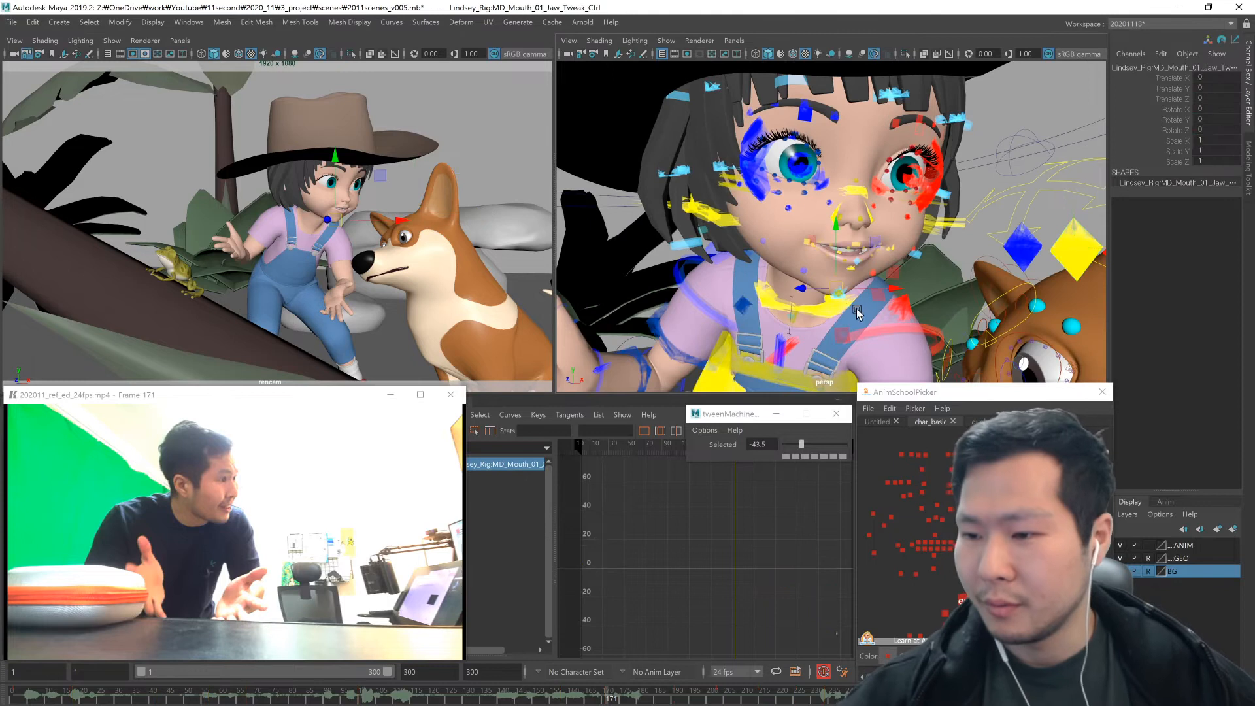
{"action": "left_click", "coordinate": [934, 570]}
{"action": "key", "text": "e"}
{"action": "left_click_drag", "start_coordinate": [829, 250], "coordinate": [827, 261]}
- Pose the girl's mouth corners at frame 171, moving the right control to 0.266, 0.184, -0.087 and the left to 0.3, 0.149, 0.055
{"action": "left_click", "coordinate": [898, 545]}
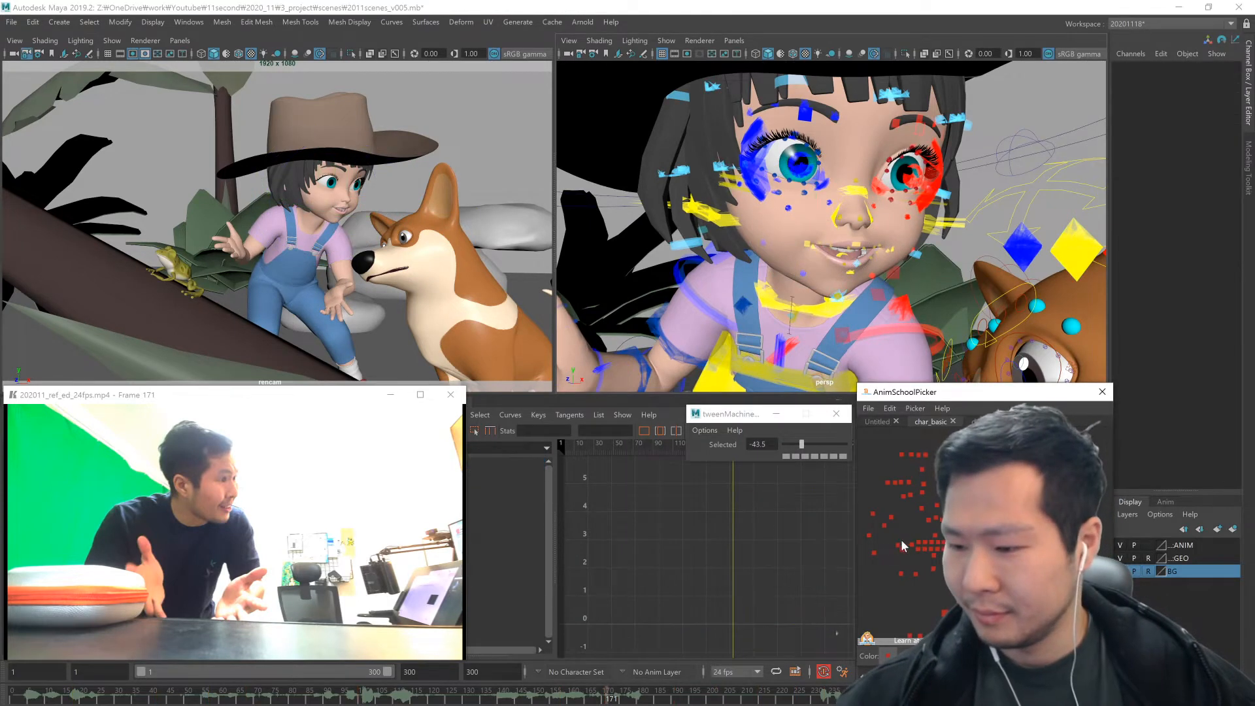
{"action": "key", "text": "w"}
{"action": "left_click_drag", "start_coordinate": [821, 330], "coordinate": [886, 325], "text": "alt"}
{"action": "middle_click_drag", "start_coordinate": [825, 327], "coordinate": [831, 317]}
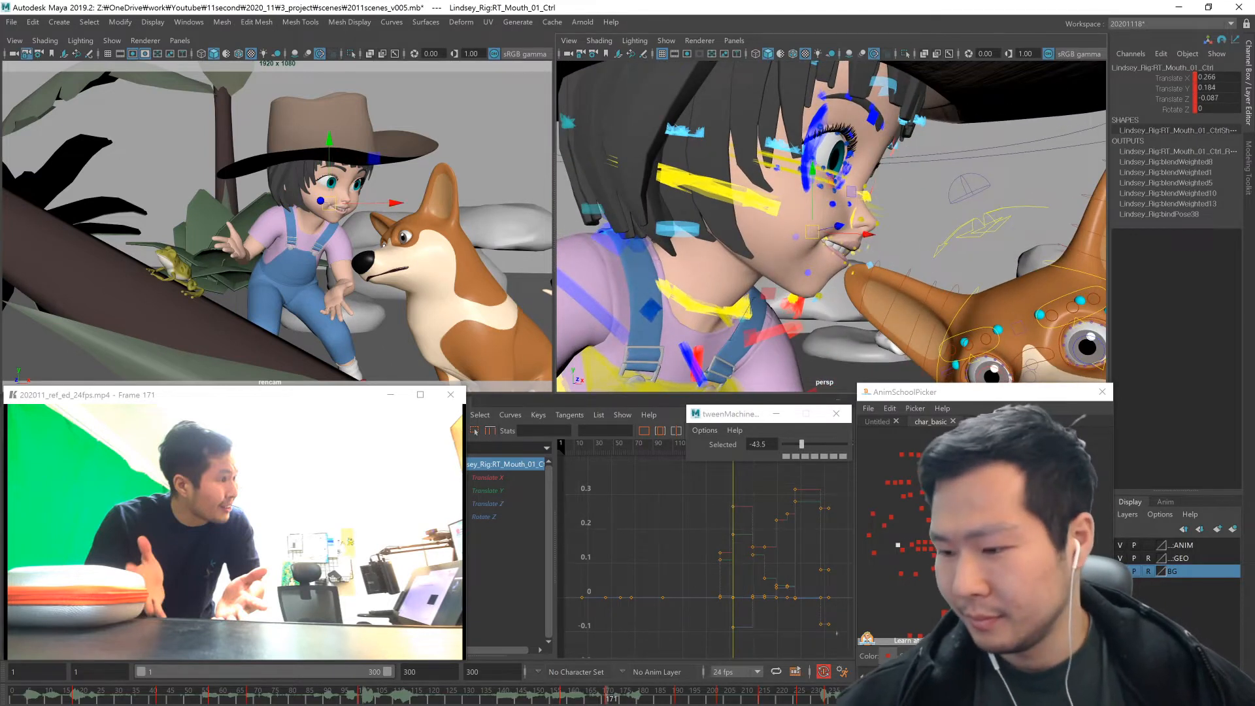
{"action": "left_click", "coordinate": [968, 545]}
{"action": "left_click_drag", "start_coordinate": [934, 315], "coordinate": [806, 334], "text": "alt"}
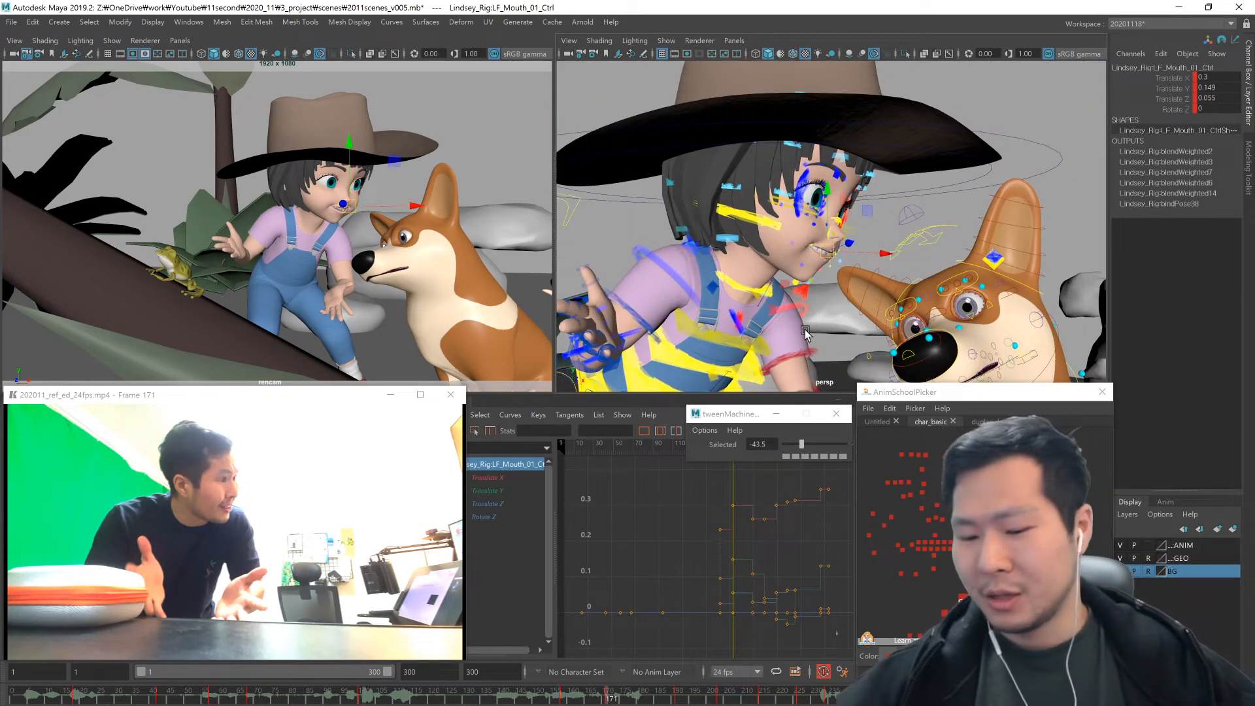
{"action": "key", "text": "comma"}
{"action": "key", "text": "period"}
{"action": "left_click", "coordinate": [966, 564]}
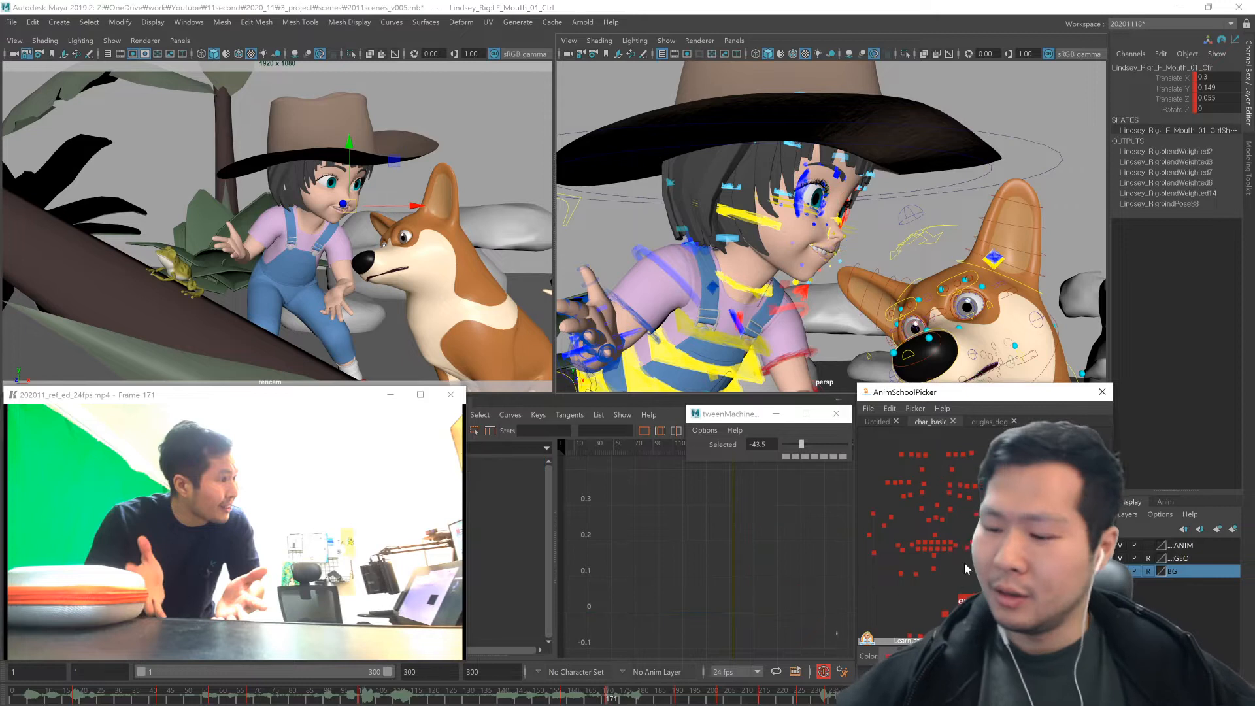
- Select all of the dog's controls from the duglas_dog picker at frame 171
{"action": "right_click_drag", "start_coordinate": [870, 262], "coordinate": [772, 262], "text": "alt"}
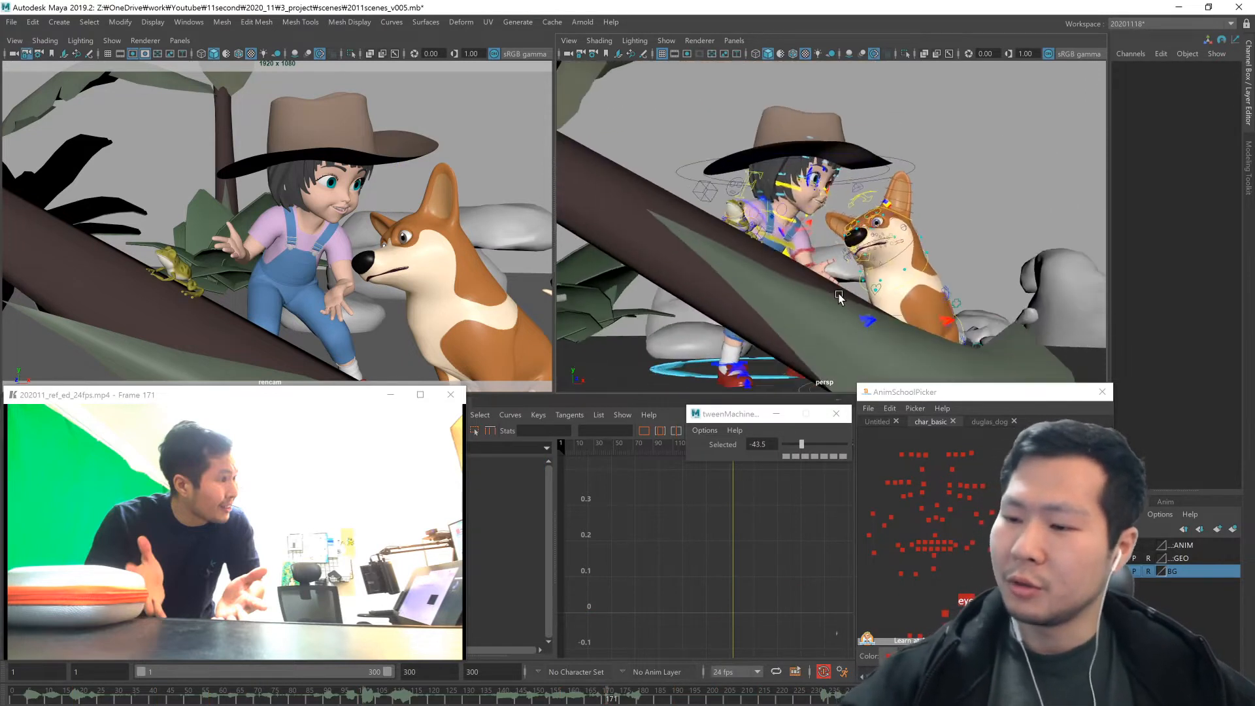
{"action": "left_click_drag", "start_coordinate": [804, 261], "coordinate": [843, 252], "text": "alt"}
{"action": "right_click_drag", "start_coordinate": [971, 352], "coordinate": [956, 370], "text": "alt"}
{"action": "left_click", "coordinate": [983, 422]}
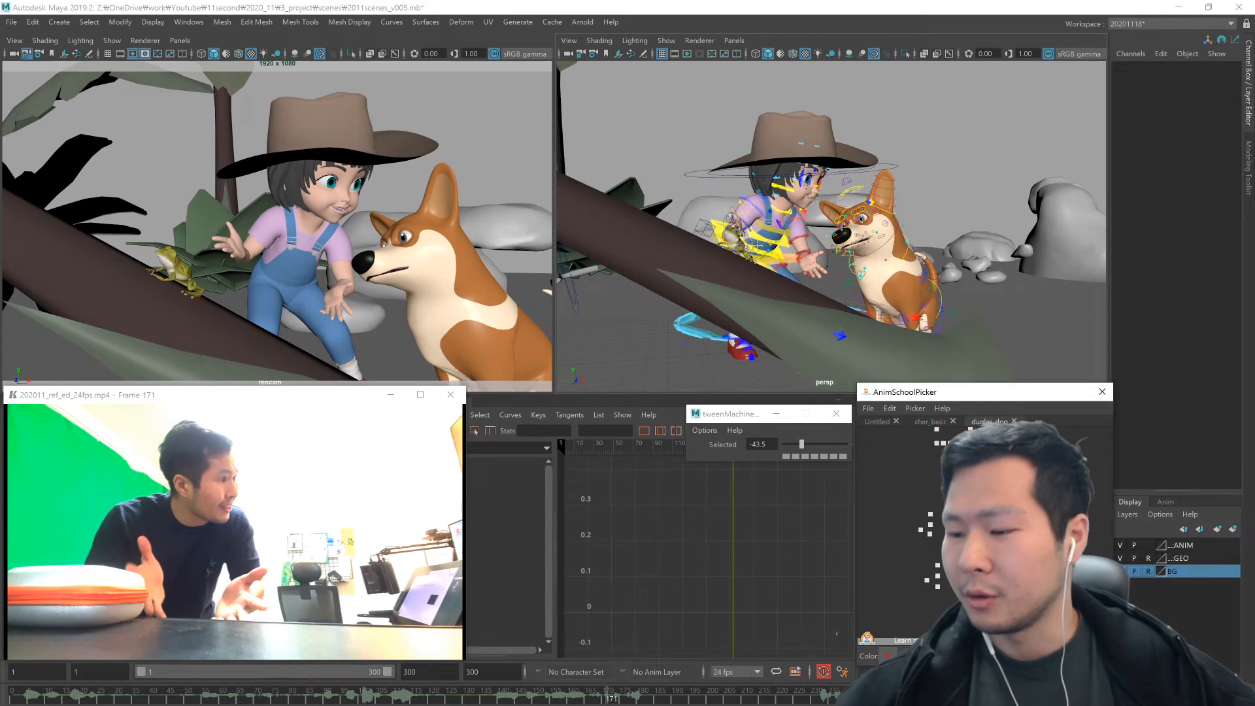
{"action": "left_click", "coordinate": [972, 430]}
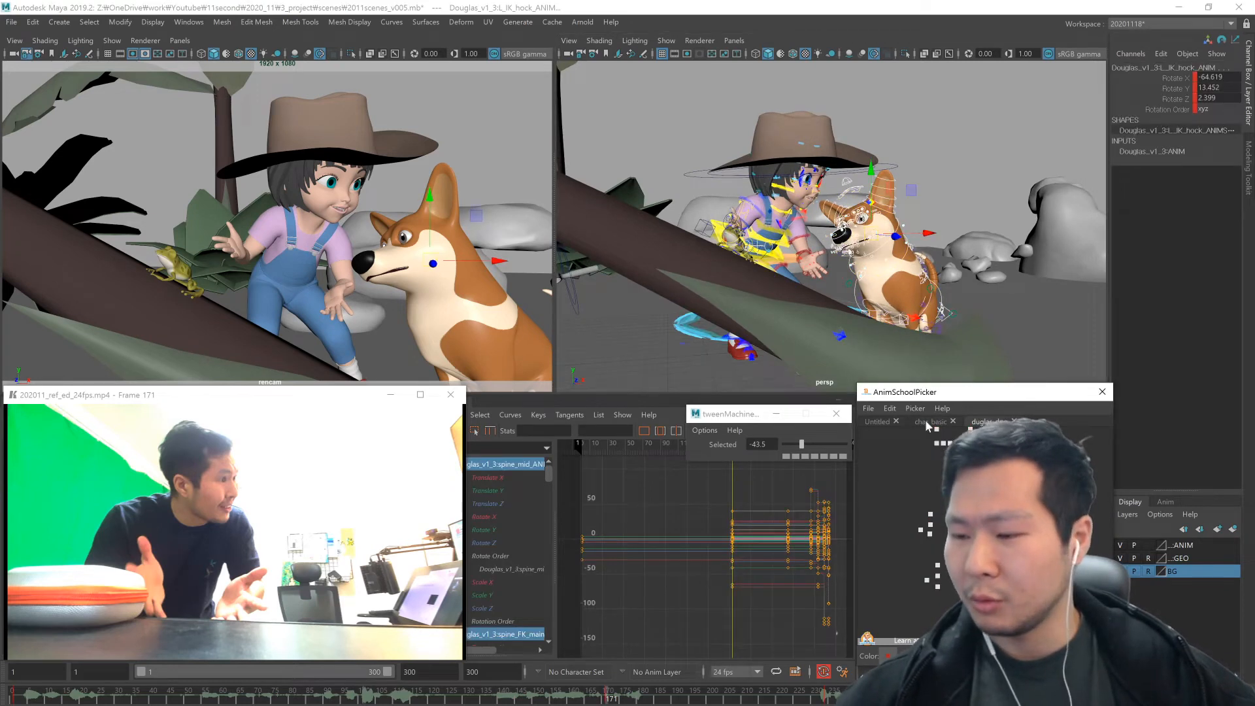
- Compare the girl's and the dog's poses between keyed frames 100 and 171
{"action": "left_click", "coordinate": [960, 597]}
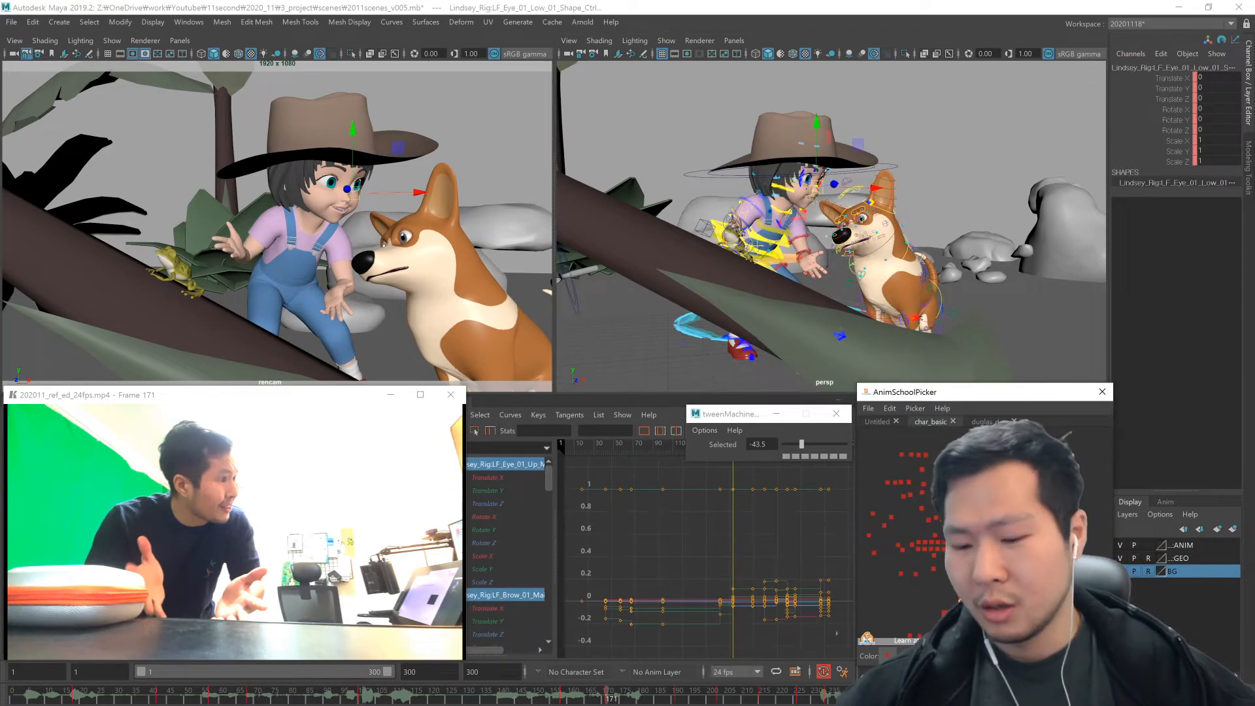
{"action": "key", "text": "comma"}
{"action": "key", "text": "comma"}
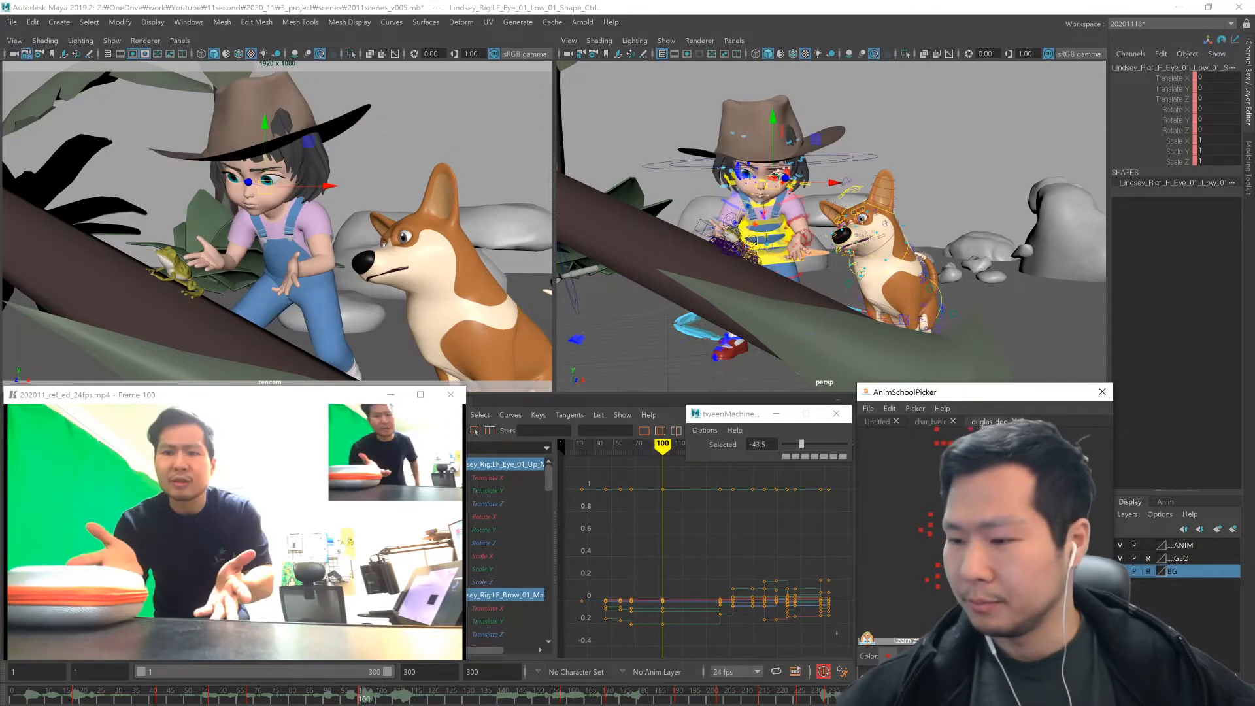
{"action": "left_click", "coordinate": [960, 523]}
{"action": "key", "text": "period"}
{"action": "key", "text": "comma"}
{"action": "key", "text": "period"}
- Move the dog's upper spine control to Translate -3.106, 3.778, -3.889 and rotate it to -0.417, -14.254, -0.28 at frame 171
{"action": "left_click_drag", "start_coordinate": [924, 307], "coordinate": [898, 312], "text": "alt"}
{"action": "left_click", "coordinate": [957, 517]}
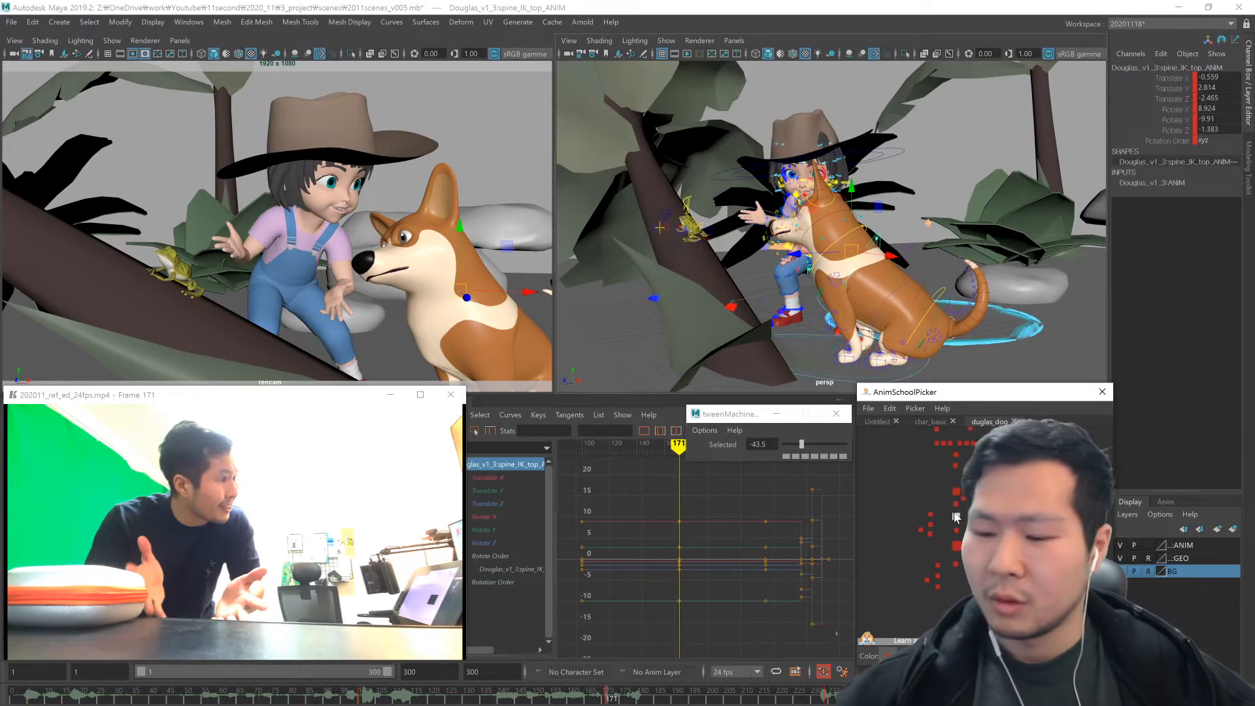
{"action": "key", "text": "comma"}
{"action": "key", "text": "period"}
{"action": "left_click_drag", "start_coordinate": [958, 320], "coordinate": [875, 342], "text": "alt"}
{"action": "key", "text": "e"}
{"action": "key", "text": "w"}
{"action": "middle_click_drag", "start_coordinate": [874, 341], "coordinate": [889, 344]}
{"action": "key", "text": "e"}
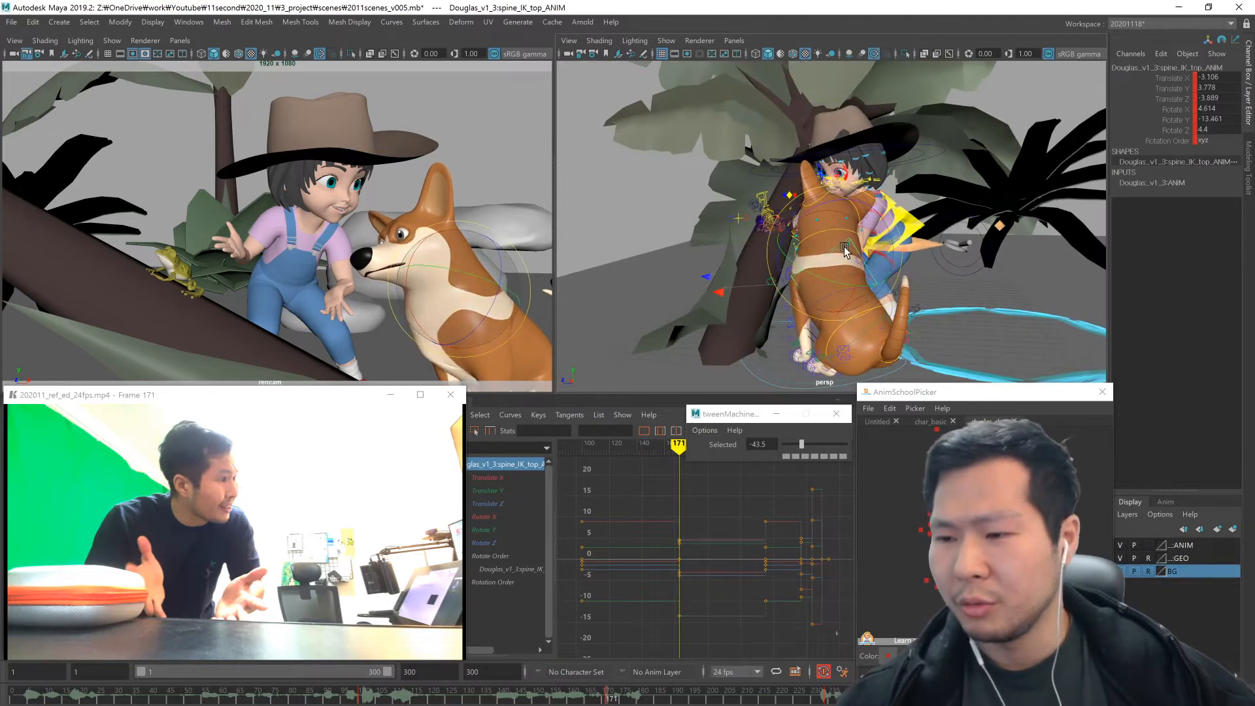
{"action": "left_click_drag", "start_coordinate": [909, 350], "coordinate": [883, 370]}
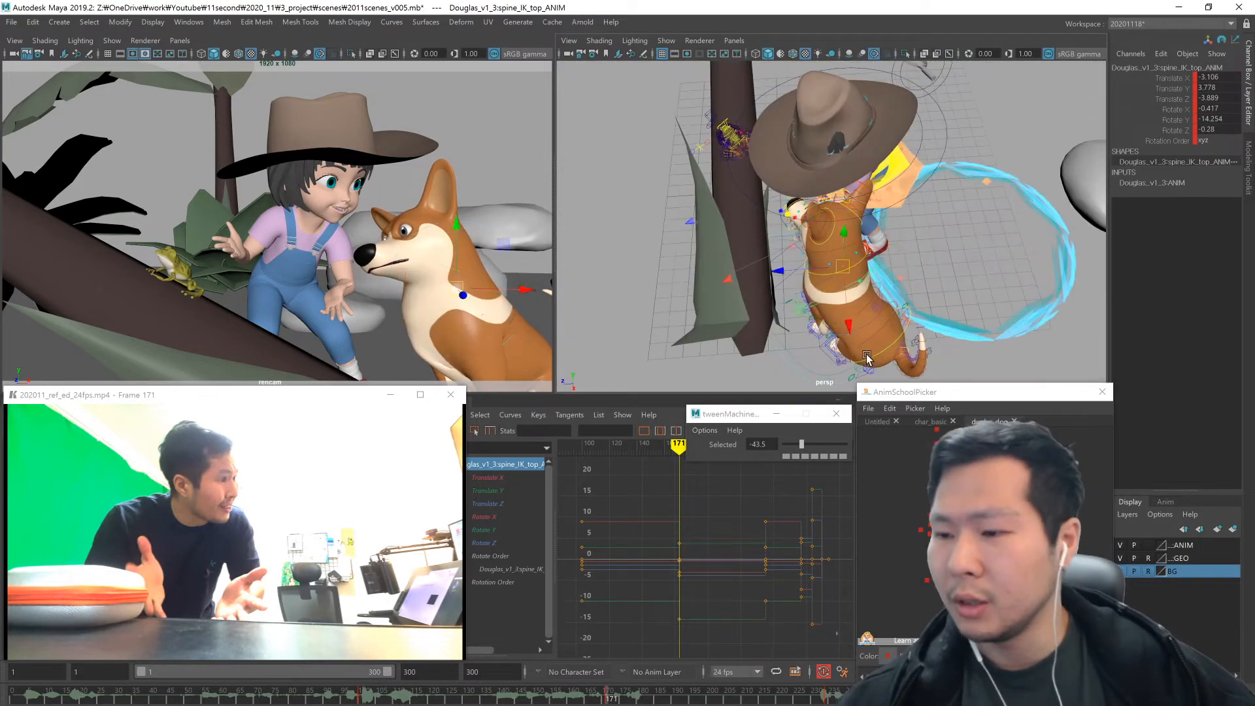
- Refine the dog's upper spine control at frame 171 to Translate -4.5, 4.473, -4.938 and Rotate -3.826, -13.229, -2.352
{"action": "key", "text": "w"}
{"action": "middle_click_drag", "start_coordinate": [882, 370], "coordinate": [881, 359]}
{"action": "left_click_drag", "start_coordinate": [898, 366], "coordinate": [955, 346], "text": "alt"}
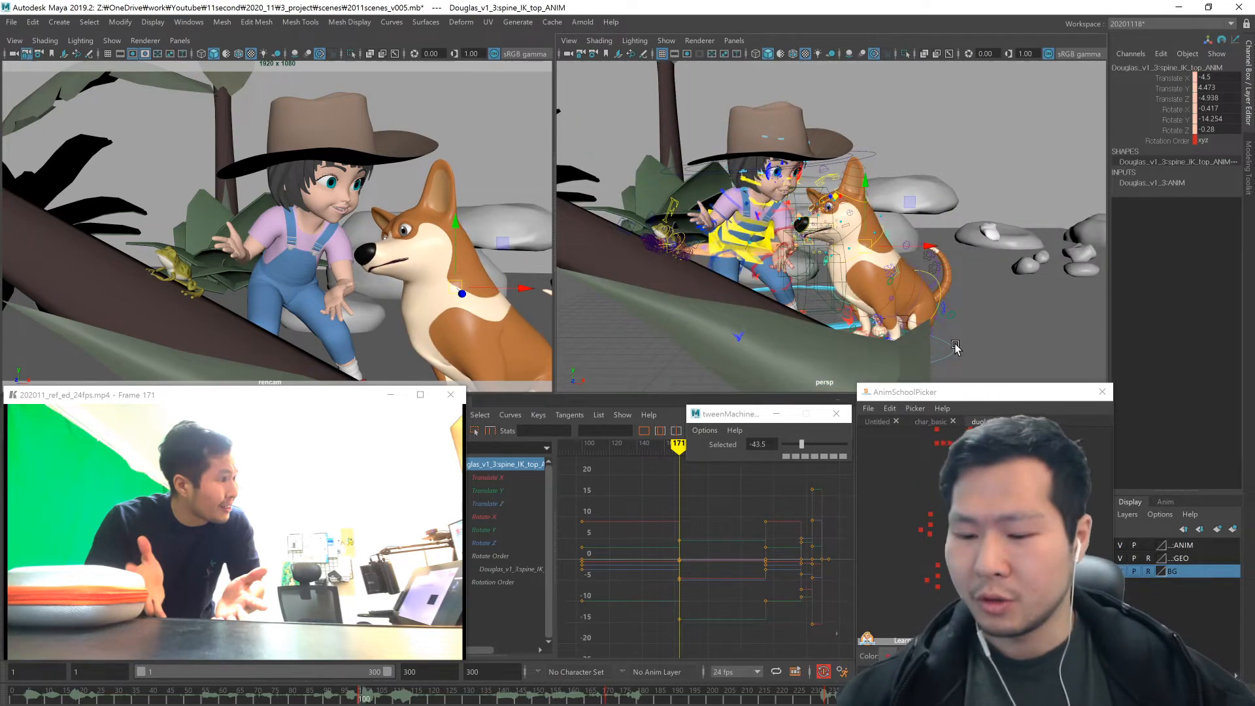
{"action": "key", "text": "e"}
{"action": "left_click_drag", "start_coordinate": [922, 325], "coordinate": [927, 324]}
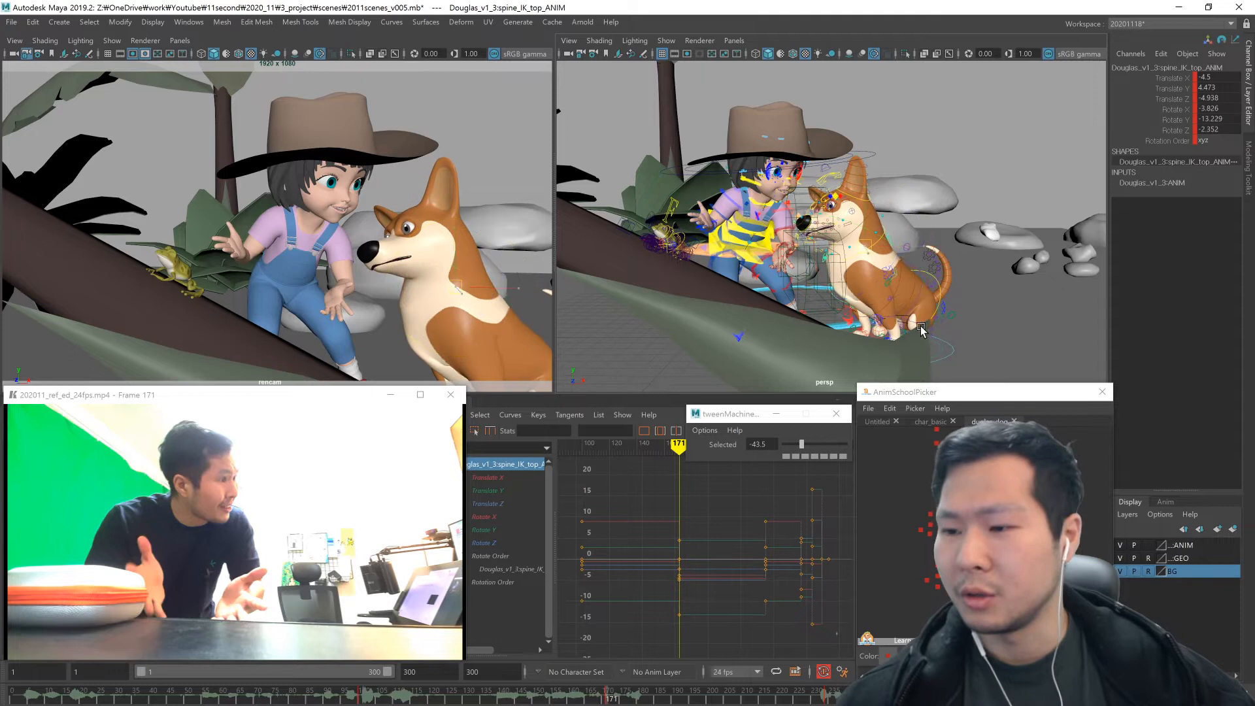
- Adjust the dog's upper spine control further at frame 171 to pull its chest and head away from the girl
{"action": "middle_click_drag", "start_coordinate": [920, 330], "coordinate": [926, 335]}
{"action": "left_click_drag", "start_coordinate": [926, 334], "coordinate": [889, 356], "text": "alt"}
{"action": "middle_click_drag", "start_coordinate": [908, 351], "coordinate": [915, 341]}
- Move both of the dog's shoulder controls together at frame 171, with the right one at Translate 1.265, 5.195, -3.286
{"action": "left_click", "coordinate": [981, 514]}
{"action": "left_click", "coordinate": [931, 515], "text": "shift"}
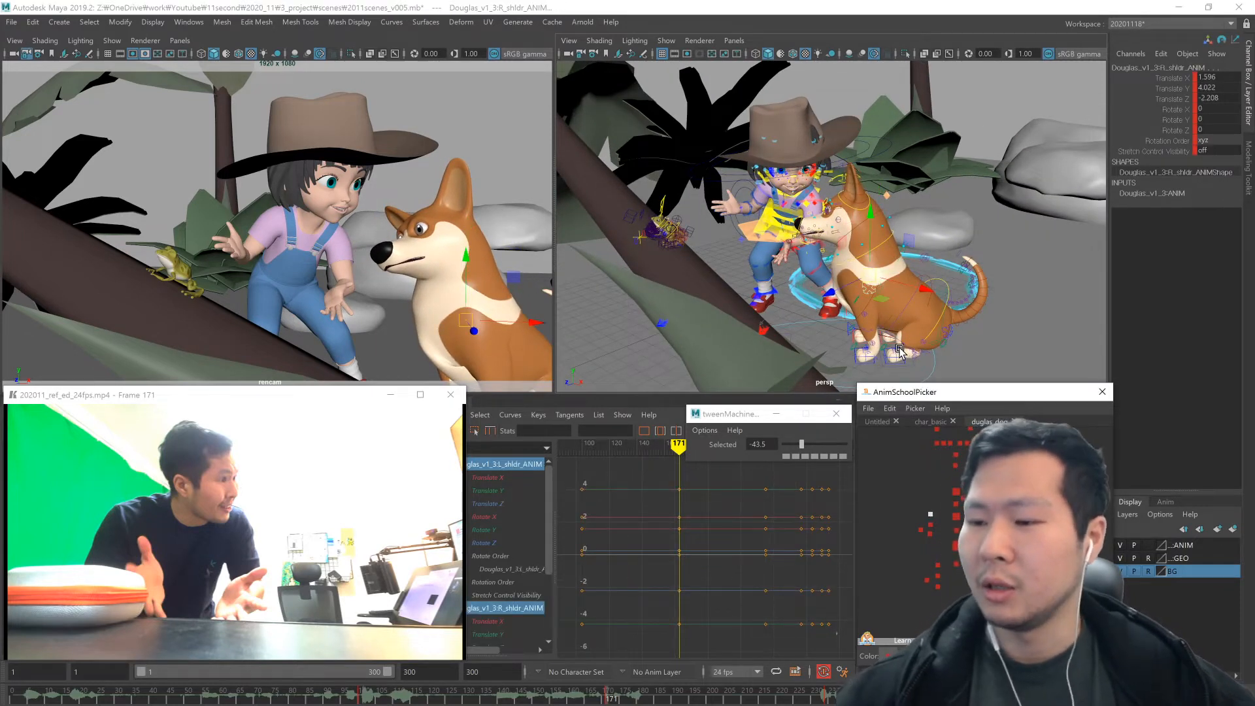
{"action": "left_click_drag", "start_coordinate": [900, 351], "coordinate": [898, 330], "text": "alt"}
{"action": "key", "text": "w"}
{"action": "left_click_drag", "start_coordinate": [872, 270], "coordinate": [928, 290]}
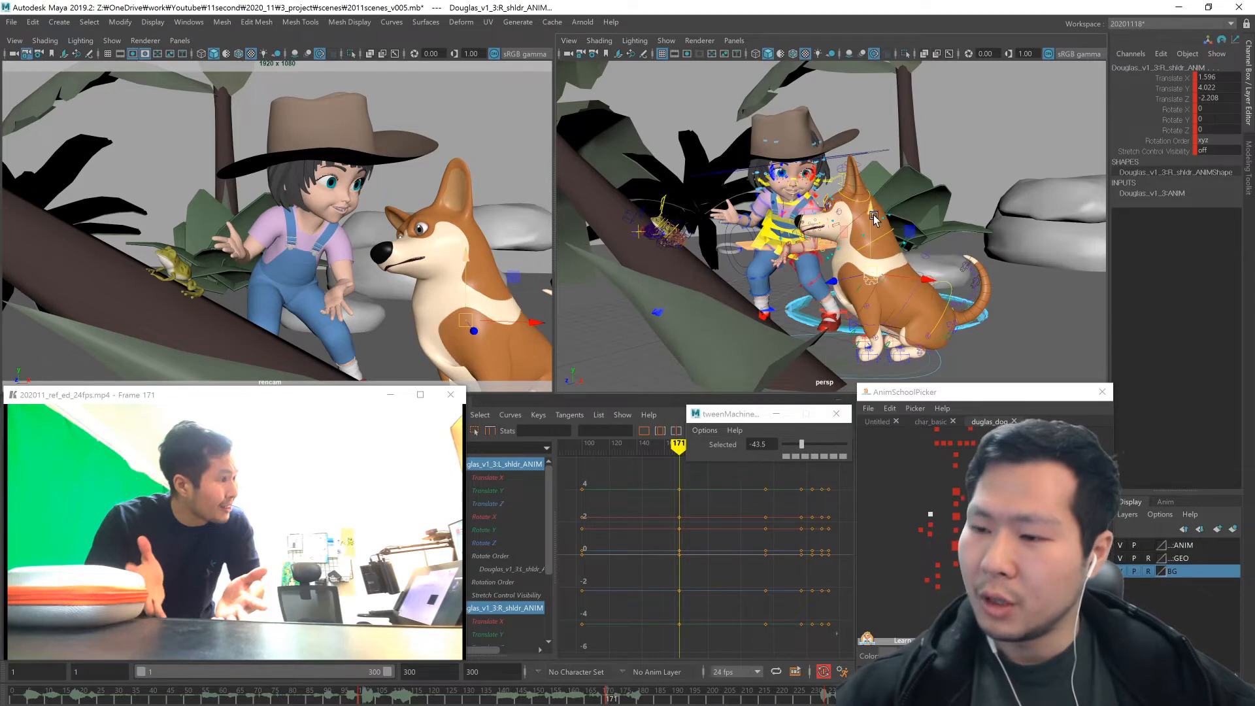
{"action": "left_click_drag", "start_coordinate": [872, 212], "coordinate": [885, 265]}
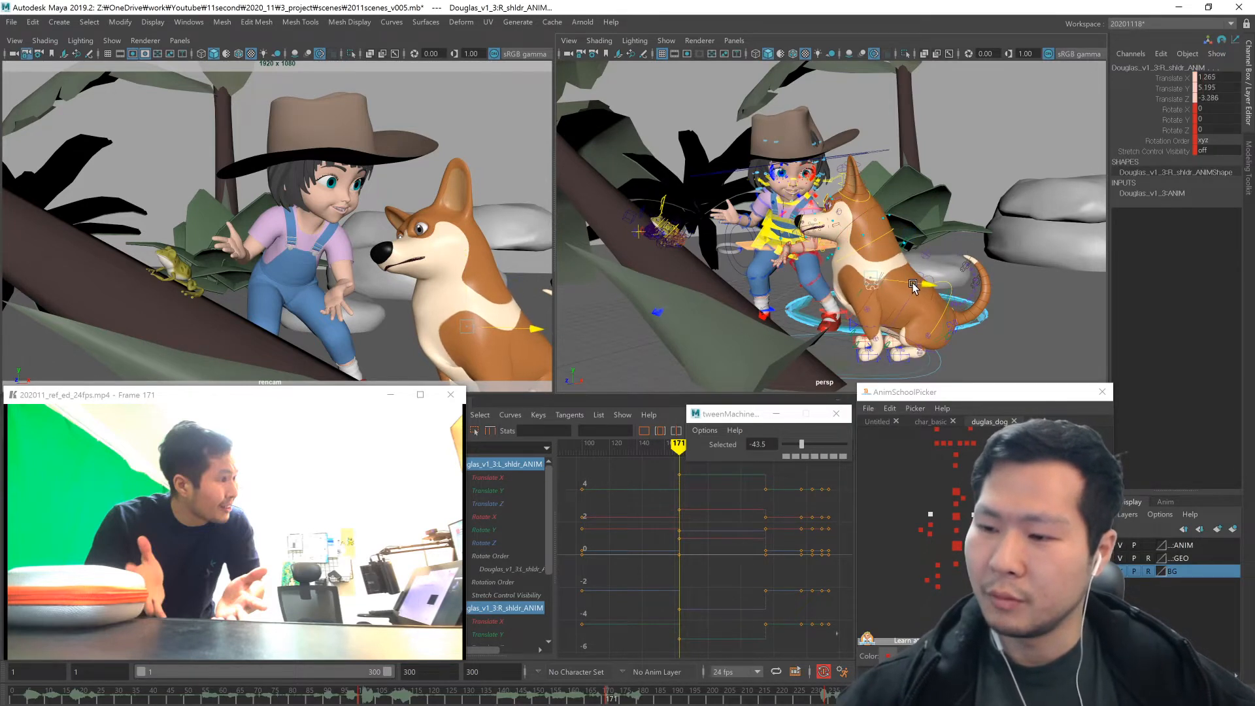
{"action": "left_click_drag", "start_coordinate": [911, 285], "coordinate": [911, 286]}
- Refine the dog's right shoulder control to Translate 0, 4.696, -3.017 at frame 171
{"action": "left_click_drag", "start_coordinate": [912, 286], "coordinate": [809, 289], "text": "alt"}
{"action": "left_click", "coordinate": [957, 516]}
{"action": "left_click", "coordinate": [930, 515]}
{"action": "left_click_drag", "start_coordinate": [974, 367], "coordinate": [969, 310], "text": "alt"}
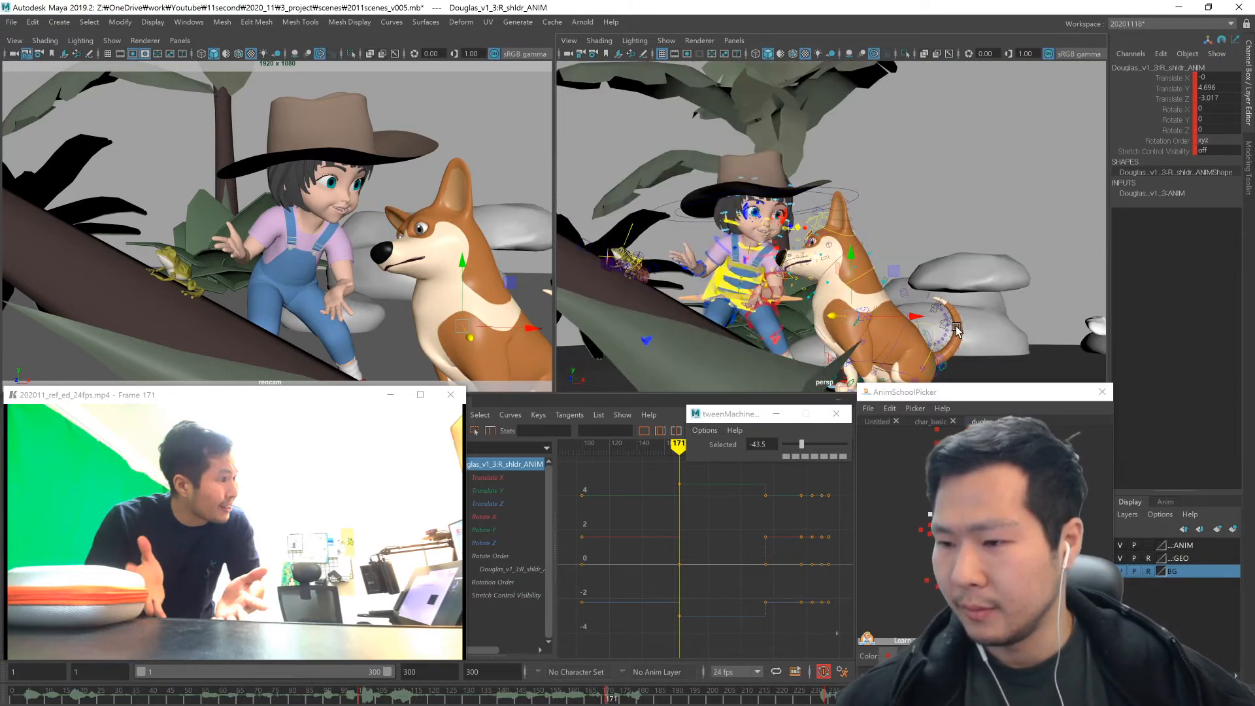
- Rotate the dog's head and neck controls at frame 171 to rework its turn toward the girl
{"action": "left_click", "coordinate": [974, 472]}
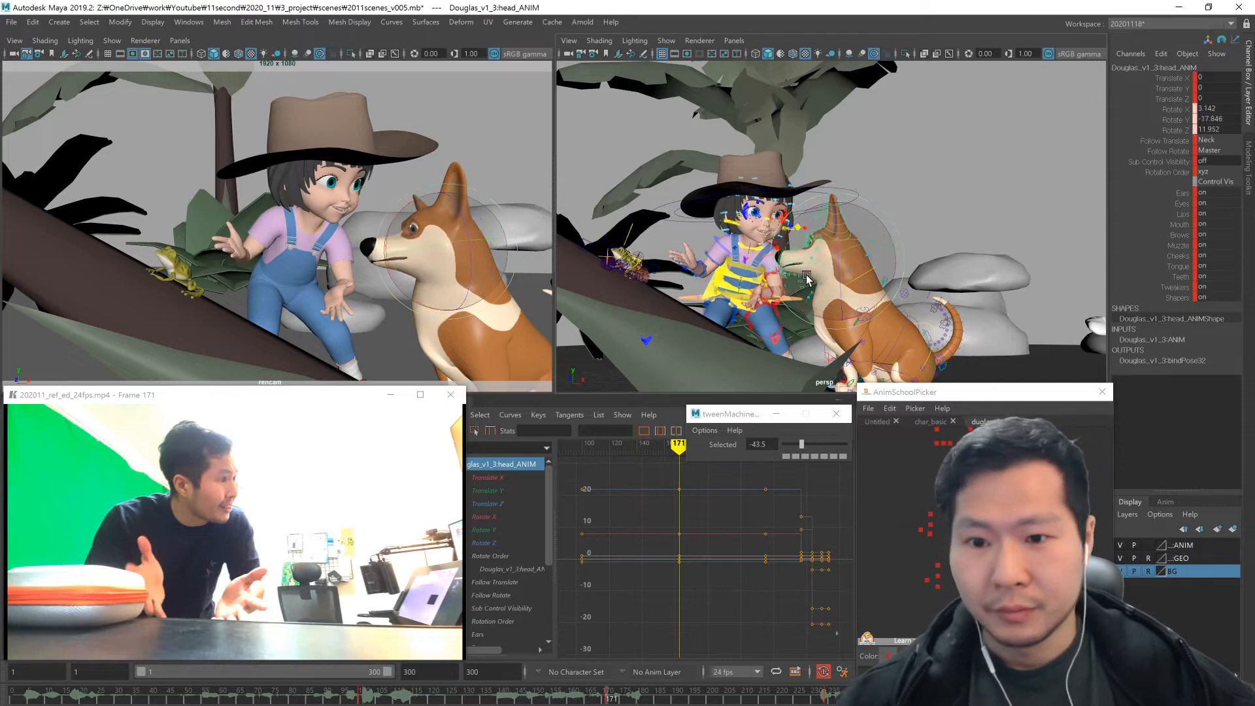
{"action": "left_click_drag", "start_coordinate": [801, 299], "coordinate": [941, 307], "text": "alt"}
{"action": "left_click_drag", "start_coordinate": [852, 260], "coordinate": [868, 258]}
{"action": "left_click", "coordinate": [974, 487]}
{"action": "left_click_drag", "start_coordinate": [1016, 324], "coordinate": [902, 331], "text": "alt"}
{"action": "mouse_move", "coordinate": [898, 334]}
{"action": "left_mouse_down"}
{"action": "mouse_move", "coordinate": [909, 363]}
{"action": "mouse_move", "coordinate": [925, 364]}
{"action": "mouse_move", "coordinate": [884, 344]}
{"action": "left_mouse_up"}
- Move the dog's head control to Translate 1.1, 1.697, -1.33 and rotate it to 23.401, -10.42, 14.617 at frame 171
{"action": "key", "text": "w"}
{"action": "left_click", "coordinate": [974, 474]}
{"action": "middle_click_drag", "start_coordinate": [884, 345], "coordinate": [890, 337]}
{"action": "key", "text": "e"}
{"action": "left_click_drag", "start_coordinate": [870, 262], "coordinate": [853, 282]}
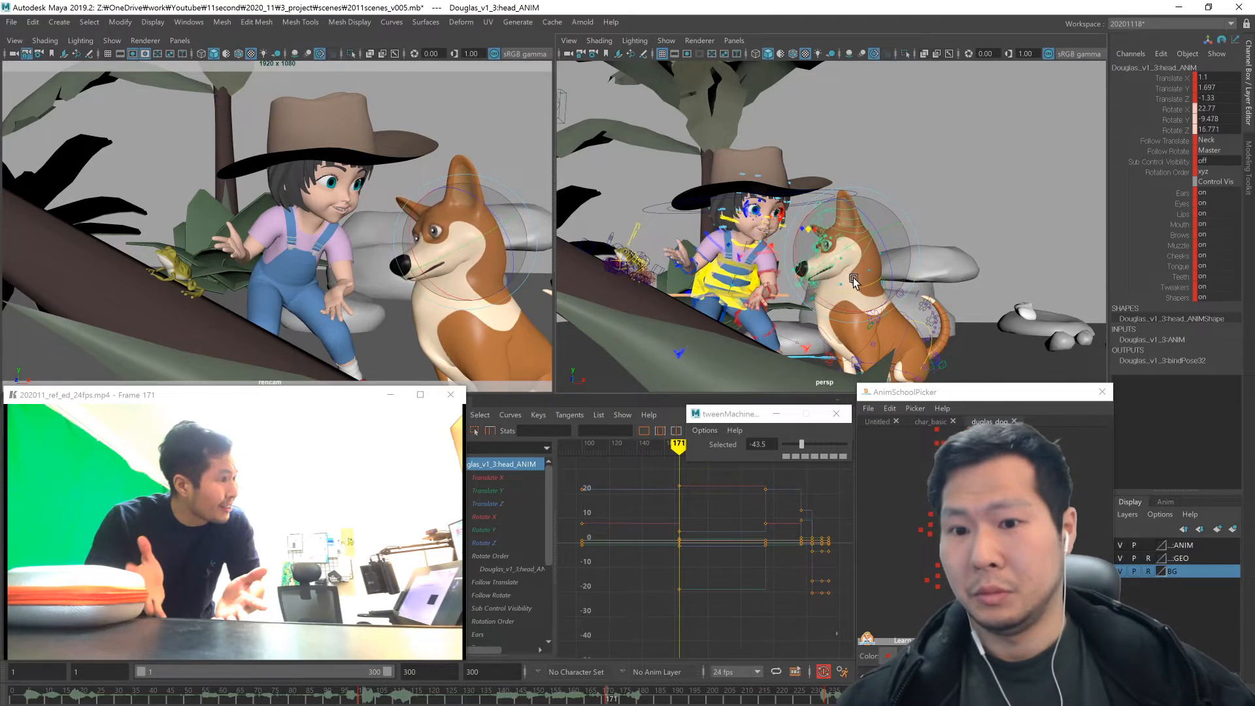
{"action": "key", "text": "comma"}
{"action": "key", "text": "period"}
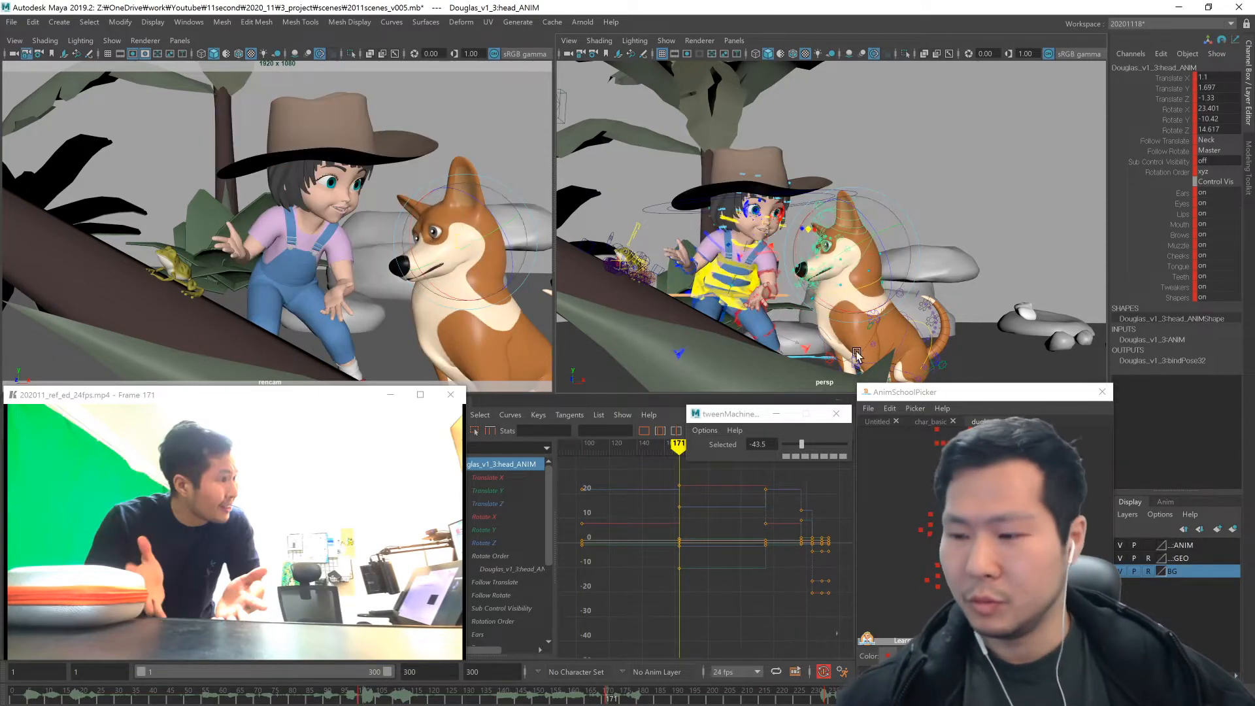
- Move the dog's eye aim control to Translate -6.051, 17.086, -5.66 at frame 171
{"action": "left_click", "coordinate": [980, 484]}
{"action": "left_click", "coordinate": [981, 483]}
{"action": "middle_click_drag", "start_coordinate": [866, 309], "coordinate": [875, 259]}
{"action": "left_click_drag", "start_coordinate": [874, 259], "coordinate": [902, 290], "text": "alt"}
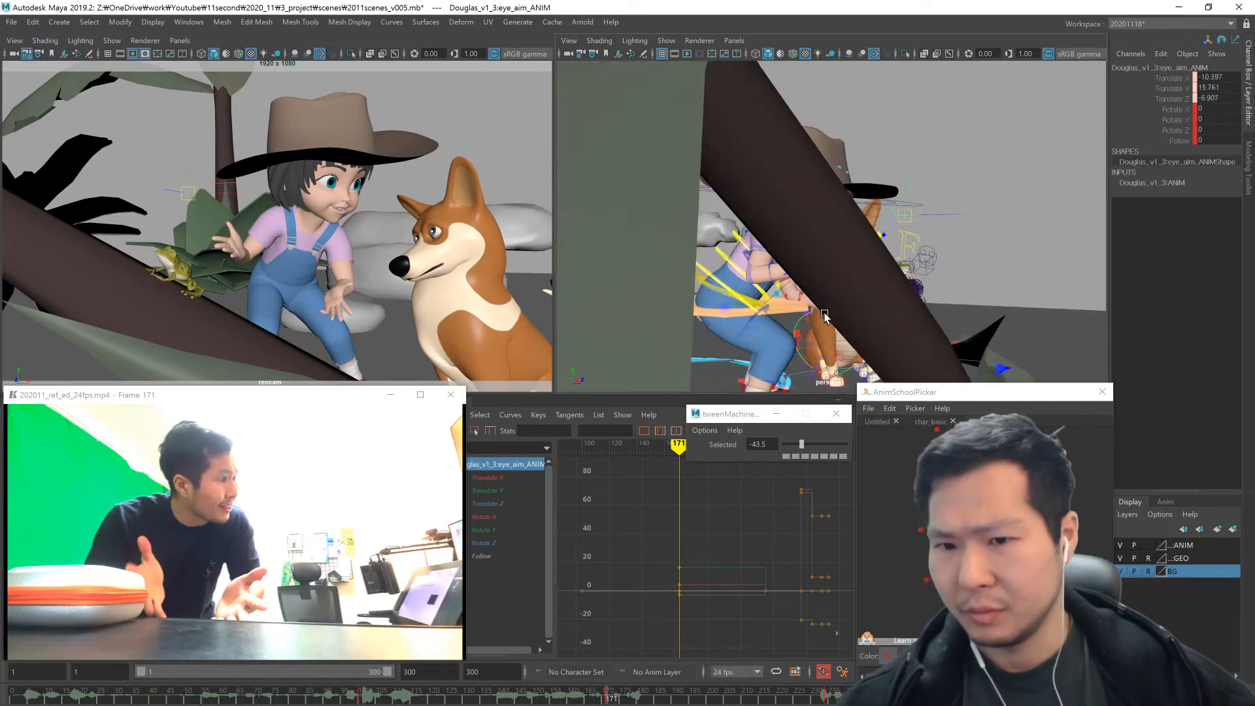
{"action": "middle_click_drag", "start_coordinate": [841, 311], "coordinate": [842, 305]}
{"action": "left_click_drag", "start_coordinate": [842, 304], "coordinate": [725, 314], "text": "alt"}
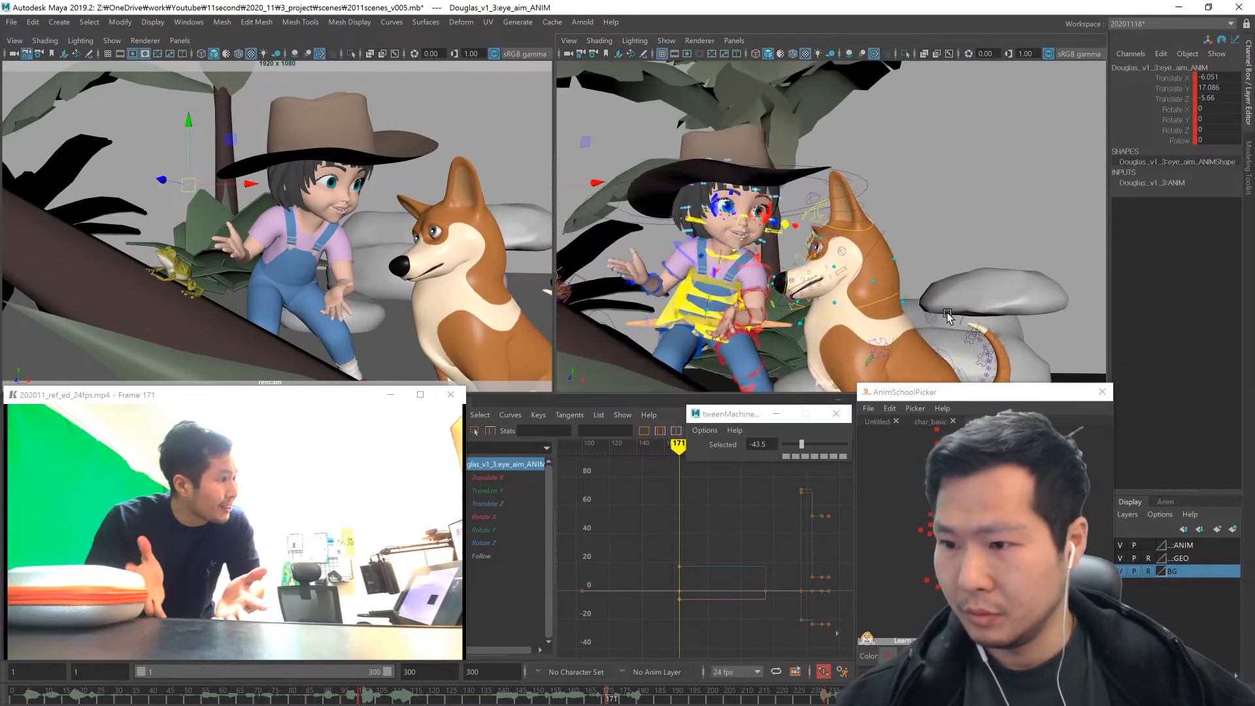
- Rotate the dog's head control to 15.425, 1.966, 15.922 at frame 171
{"action": "middle_click_drag", "start_coordinate": [726, 314], "coordinate": [714, 343], "text": "alt"}
{"action": "left_click", "coordinate": [977, 480]}
{"action": "key", "text": "e"}
{"action": "left_click_drag", "start_coordinate": [885, 329], "coordinate": [878, 347]}
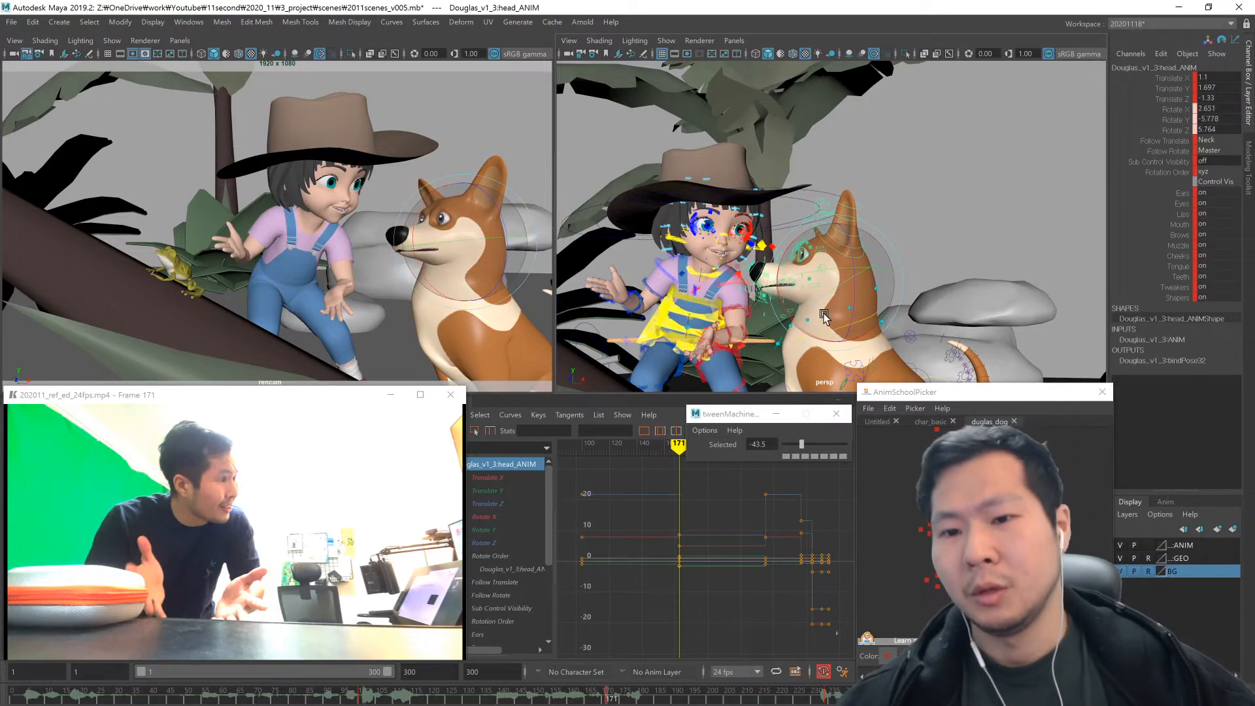
{"action": "left_click_drag", "start_coordinate": [829, 318], "coordinate": [832, 314]}
{"action": "left_click_drag", "start_coordinate": [848, 289], "coordinate": [902, 349]}
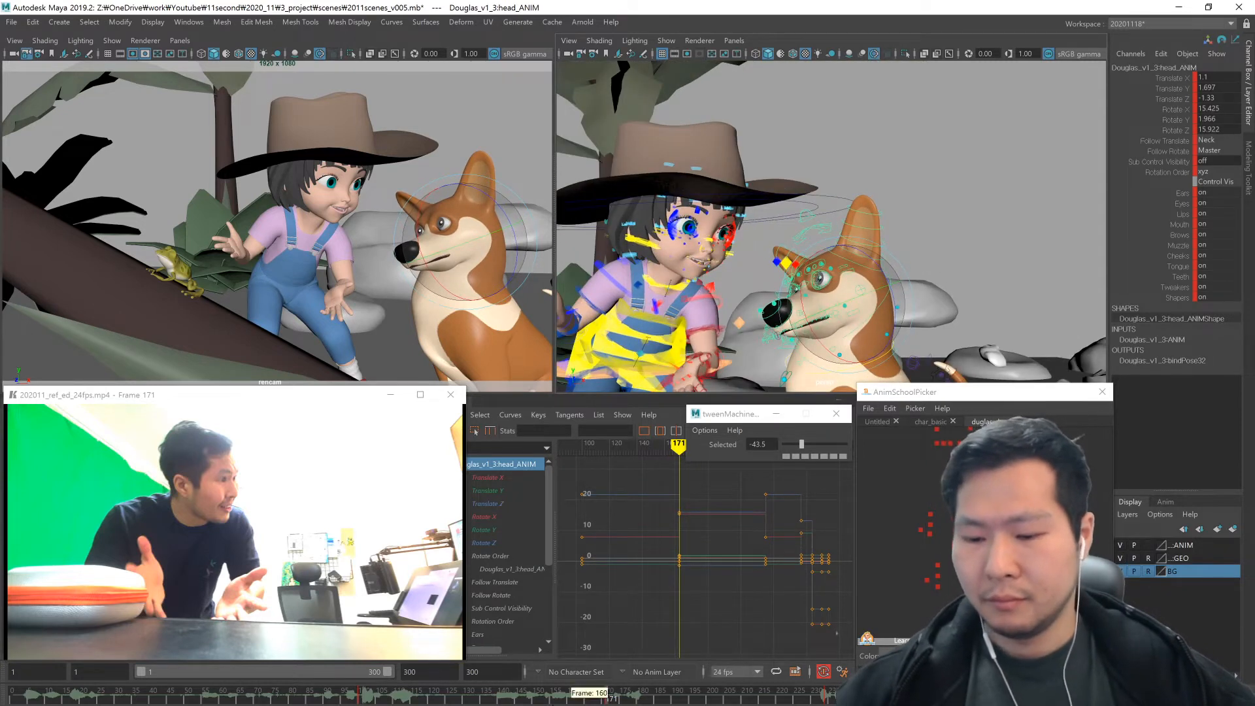
- Play the animation around frame 171 to check the dog's new head pose
{"action": "left_click", "coordinate": [541, 697]}
{"action": "key", "text": "alt+v"}
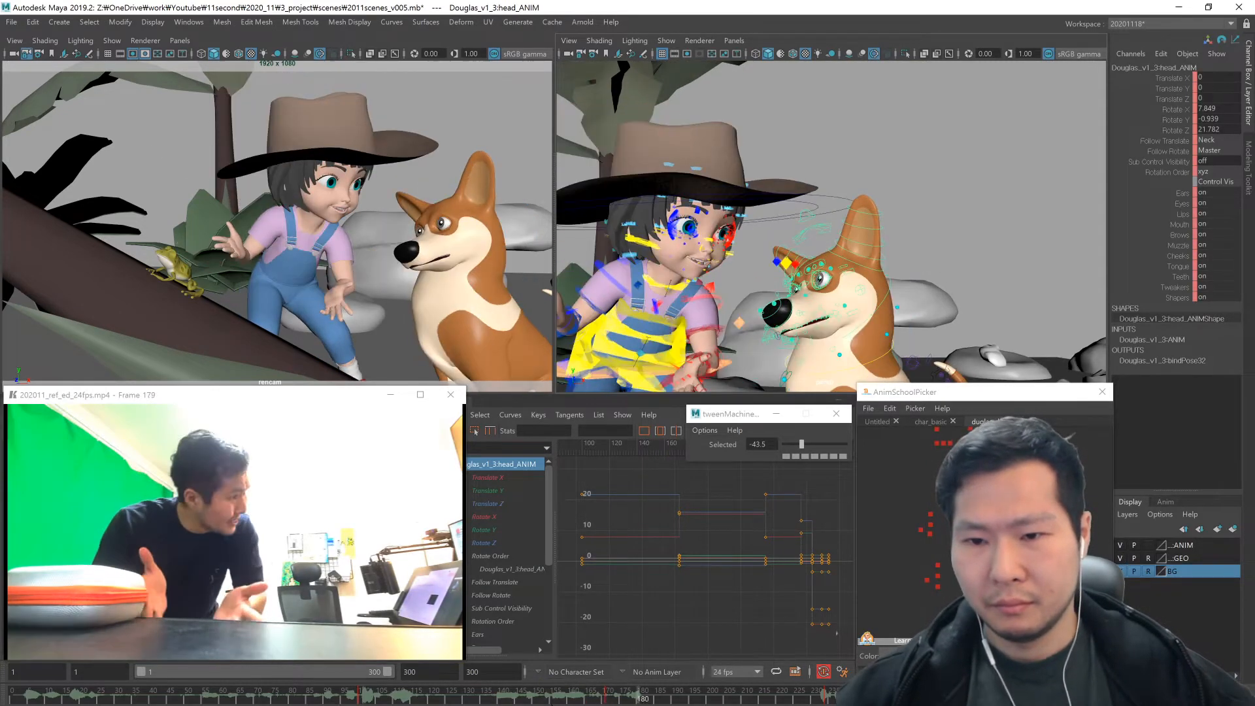
{"action": "key", "text": "alt+v"}
{"action": "key", "text": "comma"}
- Move the dog's eye aim control to Translate -12.693, 18.55, -6.174 at frame 171
{"action": "left_click", "coordinate": [994, 470]}
{"action": "mouse_move", "coordinate": [873, 345]}
{"action": "left_mouse_down", "text": "alt"}
{"action": "mouse_move", "coordinate": [928, 350]}
{"action": "mouse_move", "coordinate": [876, 348]}
{"action": "left_mouse_up", "text": "alt"}
{"action": "middle_click_drag", "start_coordinate": [822, 347], "coordinate": [860, 348]}
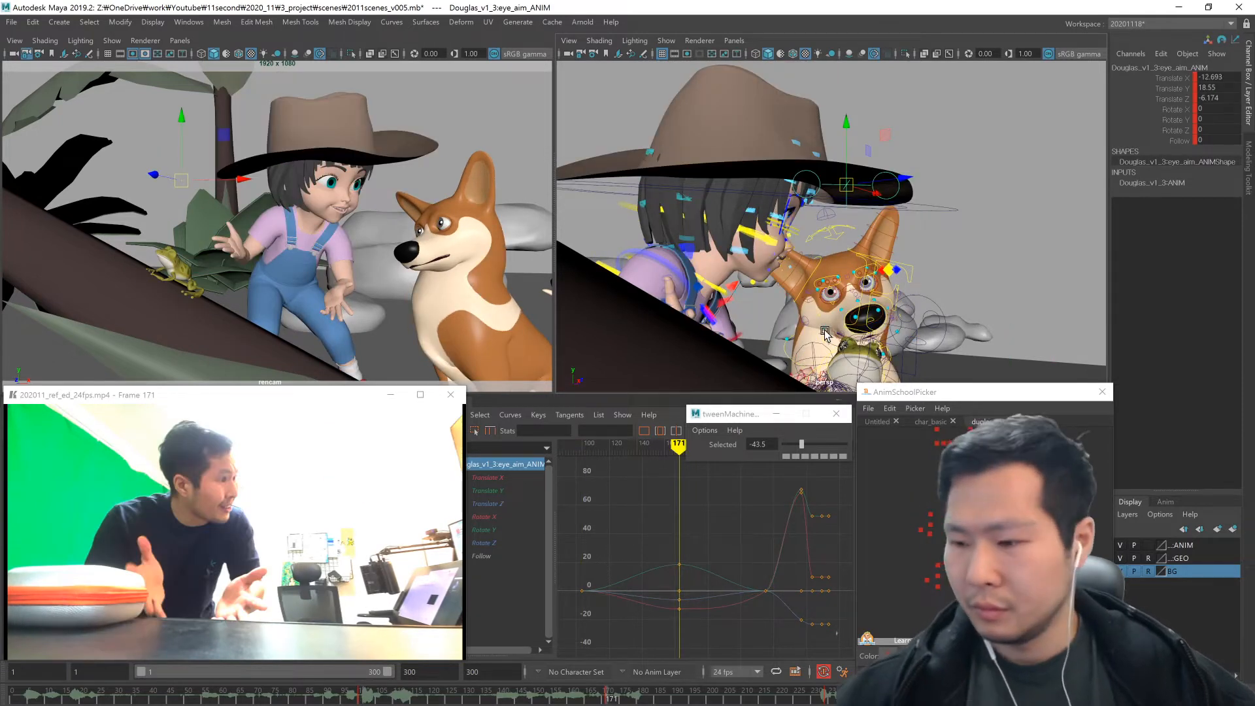
- Select the dog's full set of controls at frame 171 and shift the tweenMachine window slightly
{"action": "left_click", "coordinate": [1000, 483]}
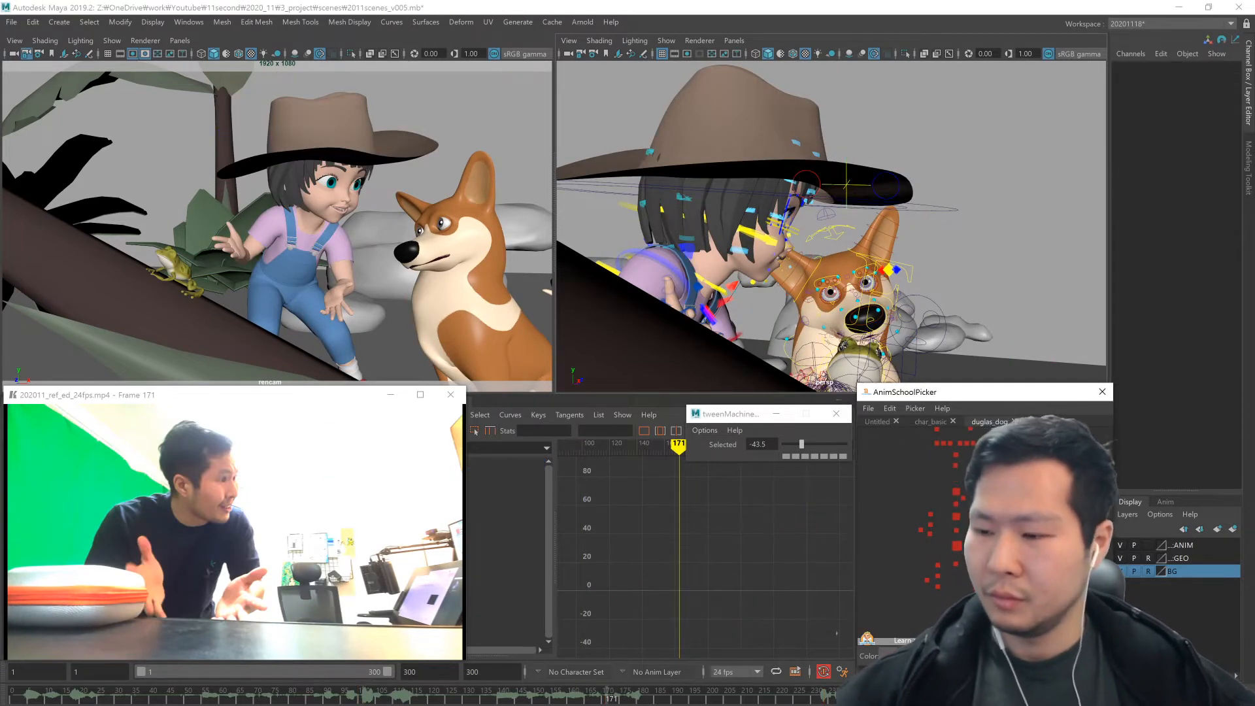
{"action": "left_click", "coordinate": [1007, 487]}
{"action": "mouse_move", "coordinate": [723, 416]}
{"action": "left_mouse_down"}
{"action": "mouse_move", "coordinate": [700, 460]}
{"action": "mouse_move", "coordinate": [730, 408]}
{"action": "left_mouse_up"}
{"action": "left_click", "coordinate": [772, 432]}
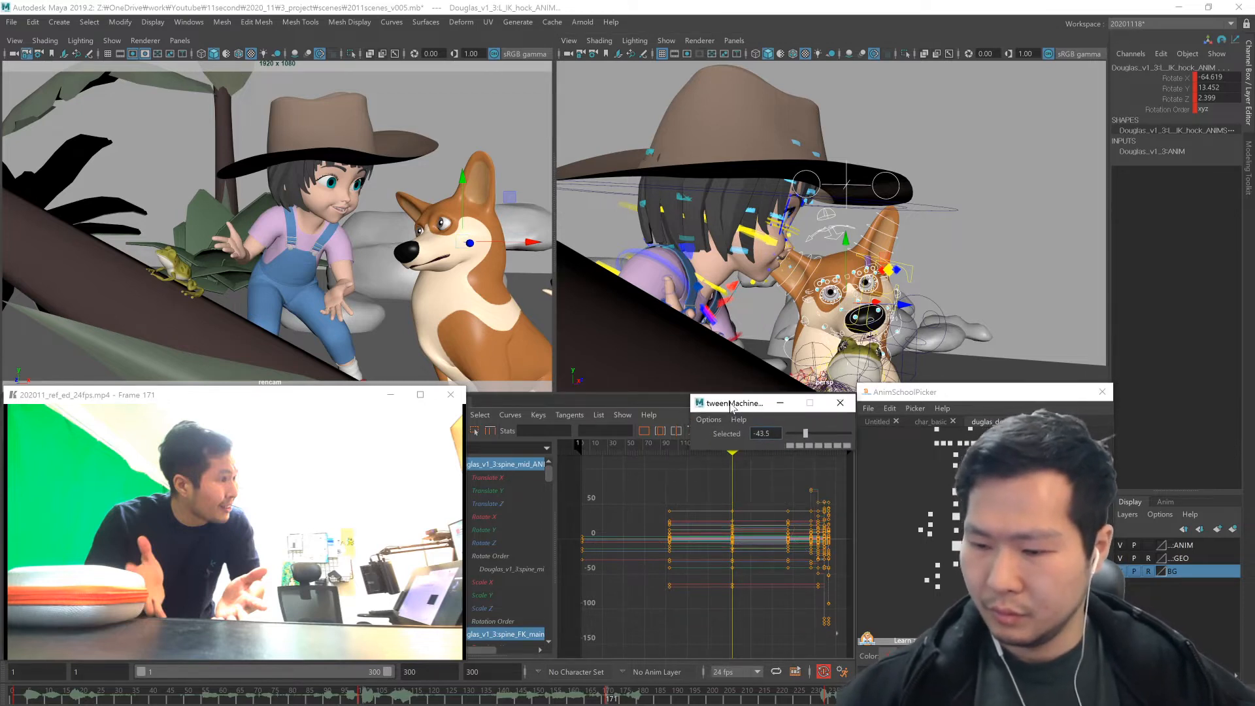
- Try to rotate the girl's nose controls at frame 137
{"action": "left_click", "coordinate": [935, 443]}
{"action": "left_click_drag", "start_coordinate": [950, 510], "coordinate": [923, 527]}
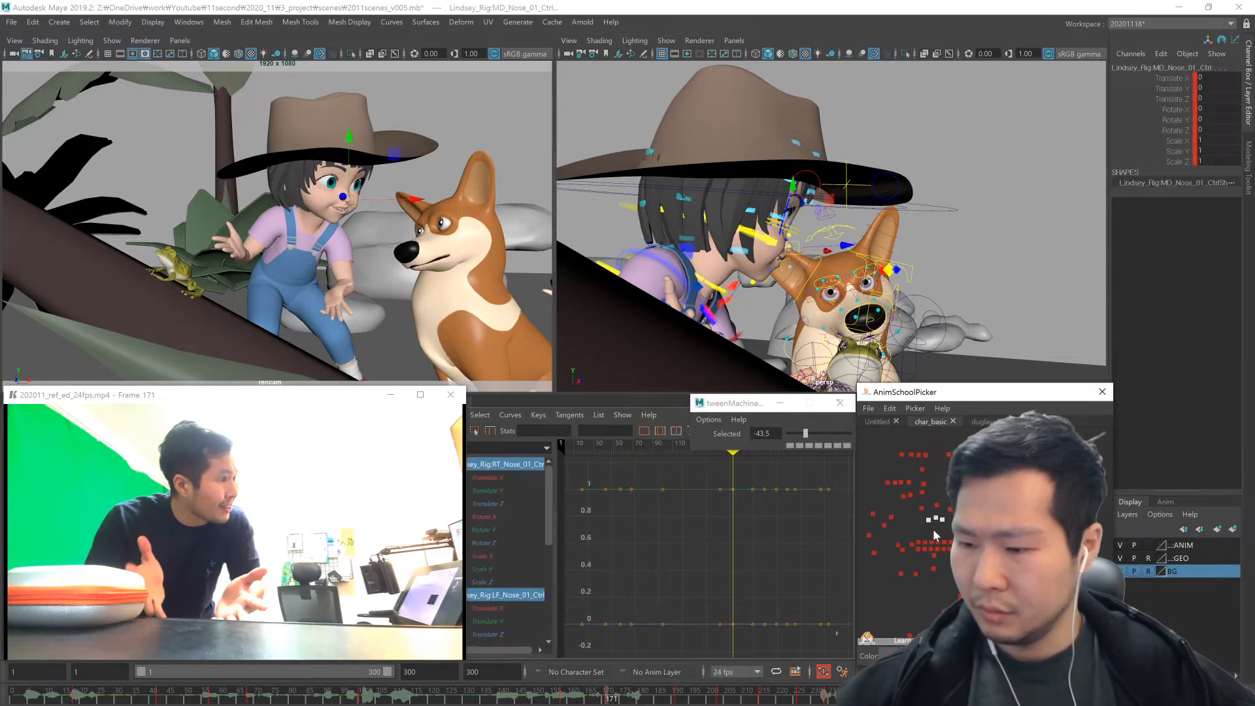
{"action": "key", "text": "comma"}
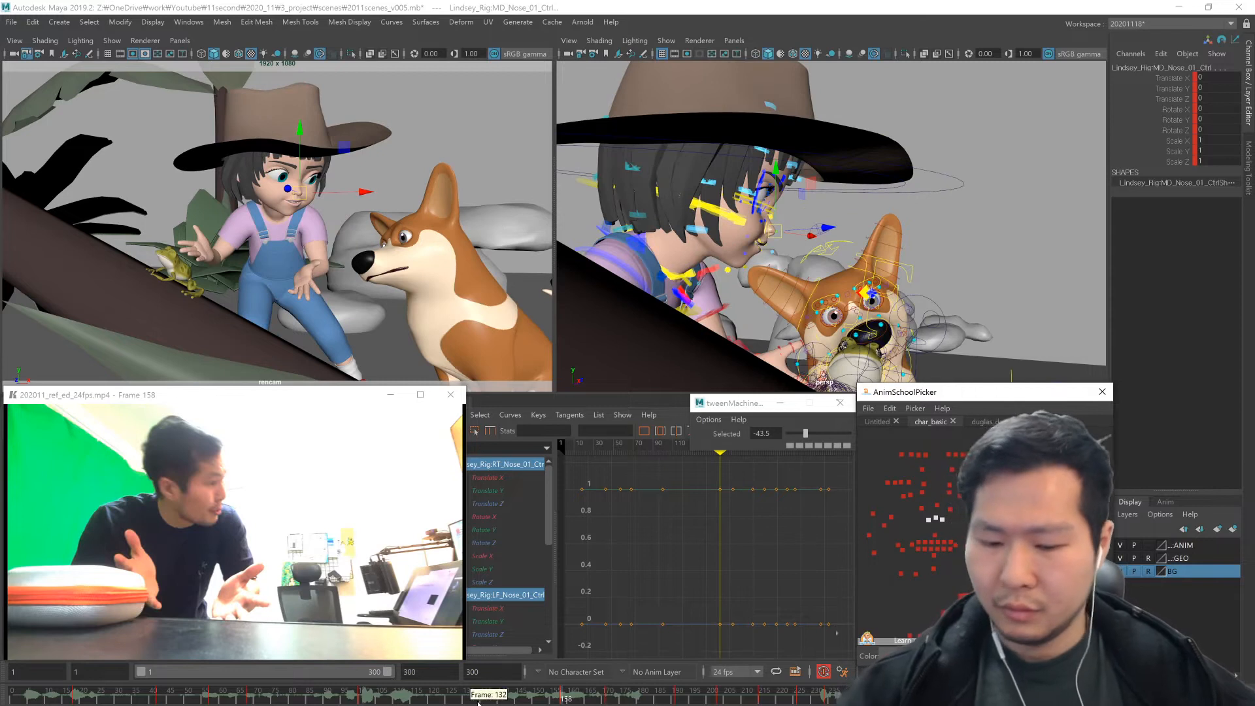
{"action": "left_click", "coordinate": [493, 698]}
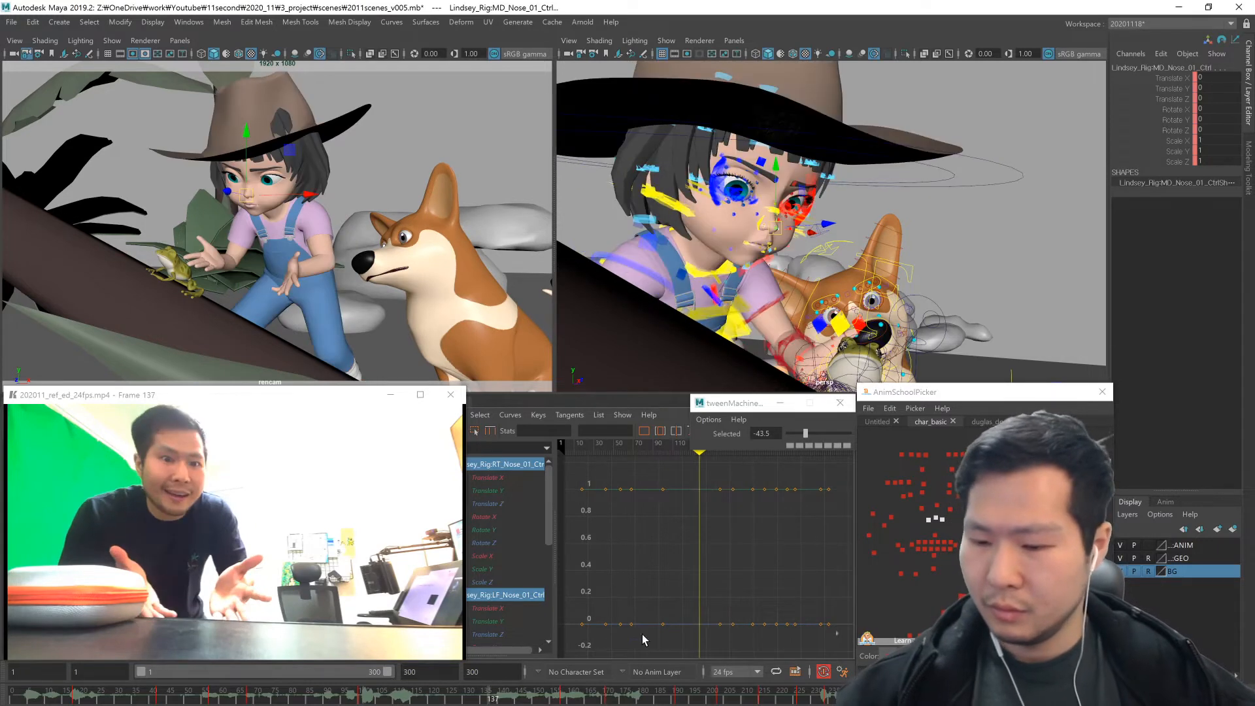
{"action": "key", "text": "e"}
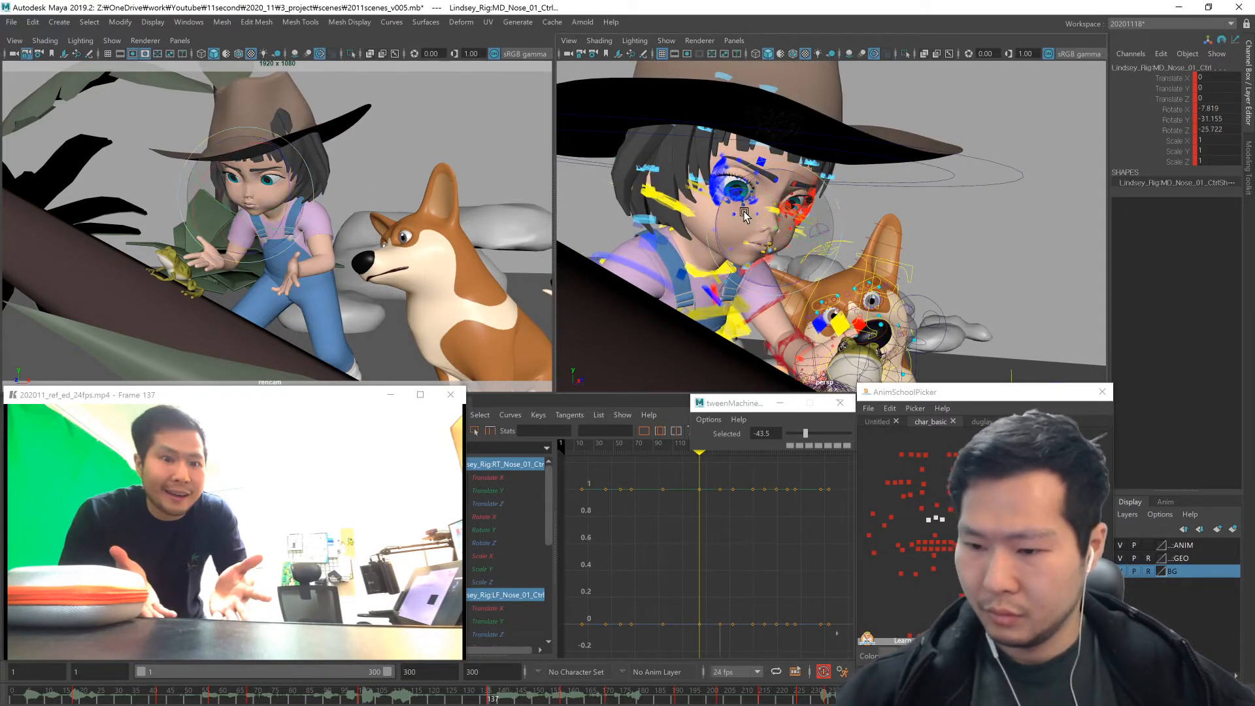
{"action": "middle_click_drag", "start_coordinate": [748, 600], "coordinate": [765, 460], "text": "alt"}
{"action": "key", "text": "ctrl+z"}
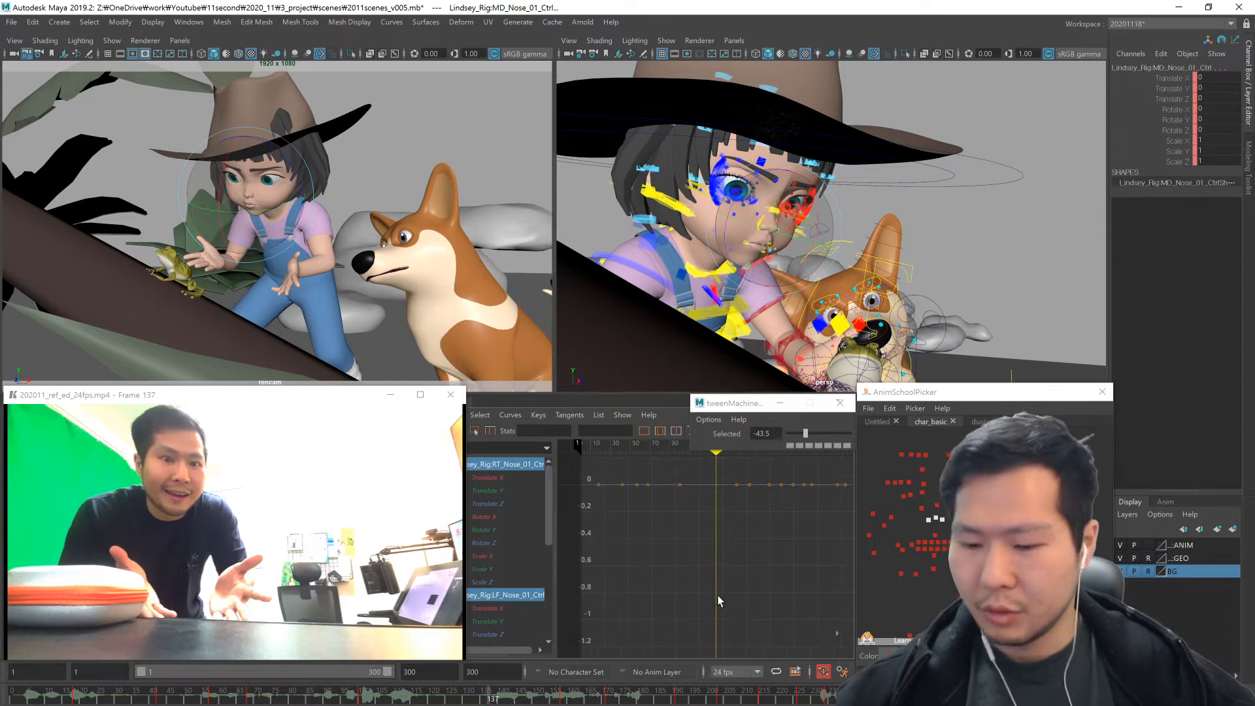
- Scrub through the animation to frame 234 and back to frame 134 to review the girl's acting against the reference
{"action": "key", "text": "comma"}
{"action": "left_click_drag", "start_coordinate": [381, 695], "coordinate": [830, 693]}
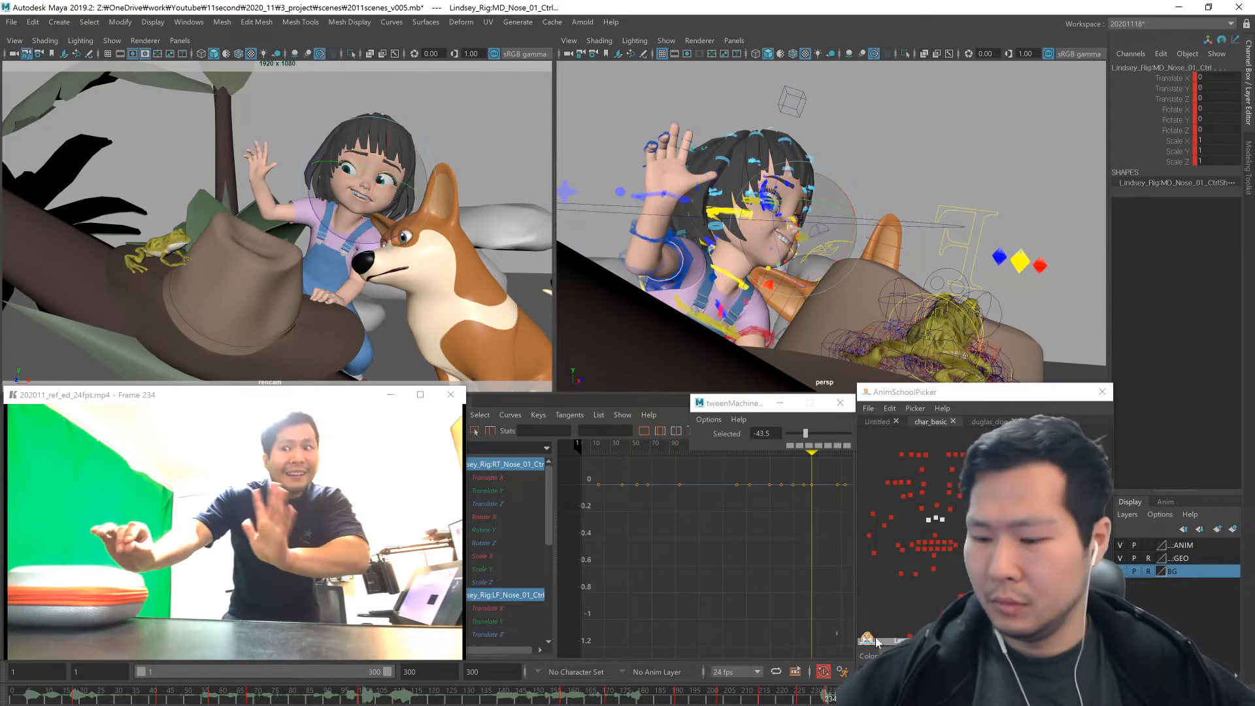
{"action": "mouse_move", "coordinate": [564, 695]}
{"action": "left_mouse_down"}
{"action": "mouse_move", "coordinate": [310, 689]}
{"action": "mouse_move", "coordinate": [481, 686]}
{"action": "left_mouse_up"}
- Select all of the girl's controls and key them at frame 134
{"action": "left_click", "coordinate": [1012, 556]}
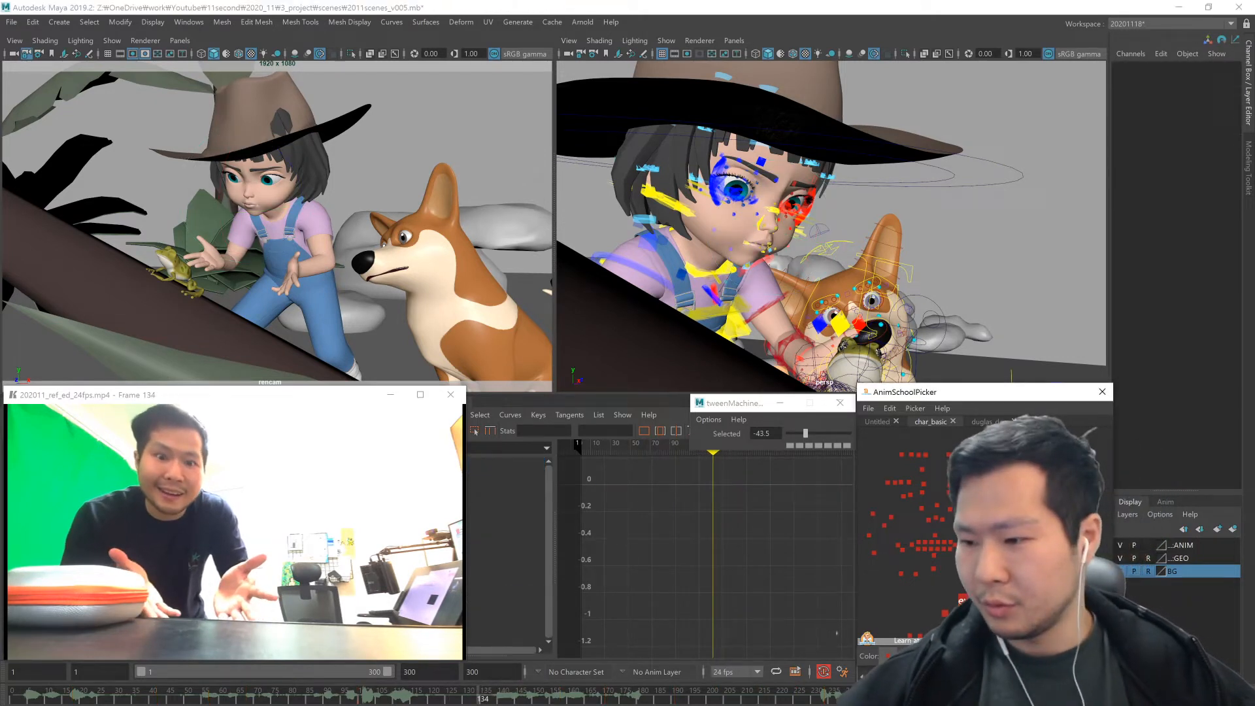
{"action": "left_click", "coordinate": [981, 600]}
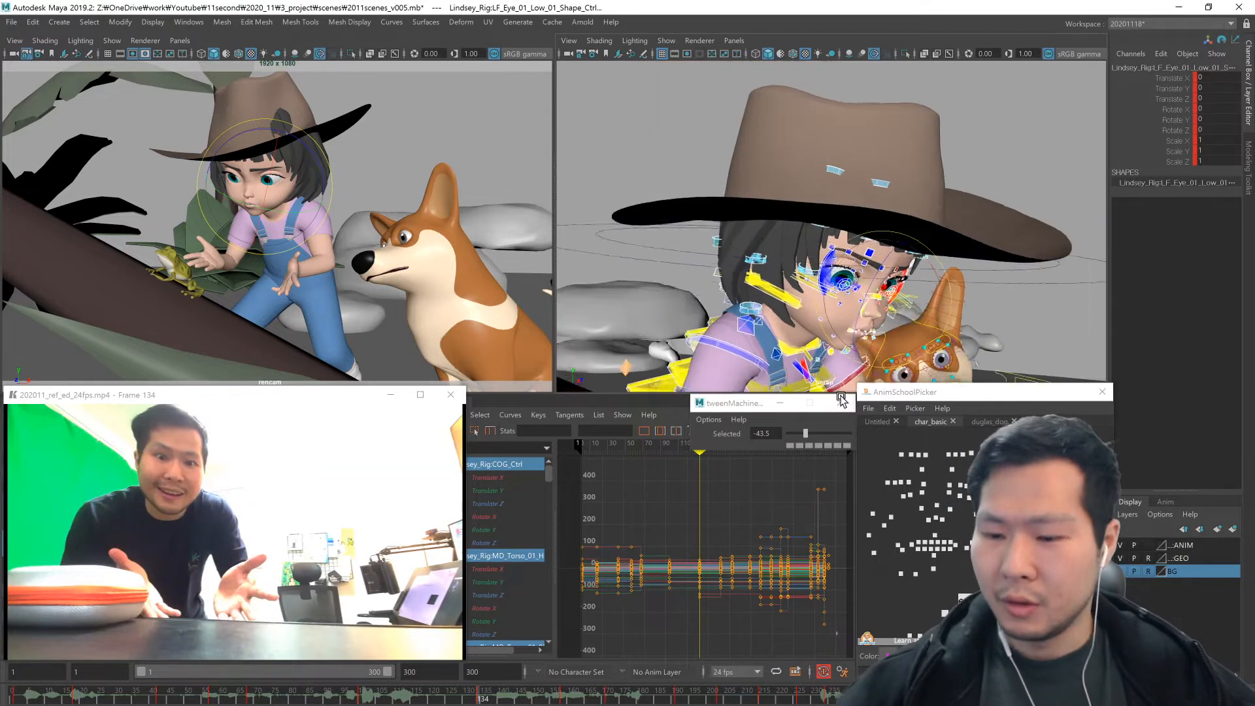
{"action": "mouse_move", "coordinate": [483, 696]}
{"action": "left_mouse_down"}
{"action": "mouse_move", "coordinate": [392, 698]}
{"action": "mouse_move", "coordinate": [480, 683]}
{"action": "left_mouse_up"}
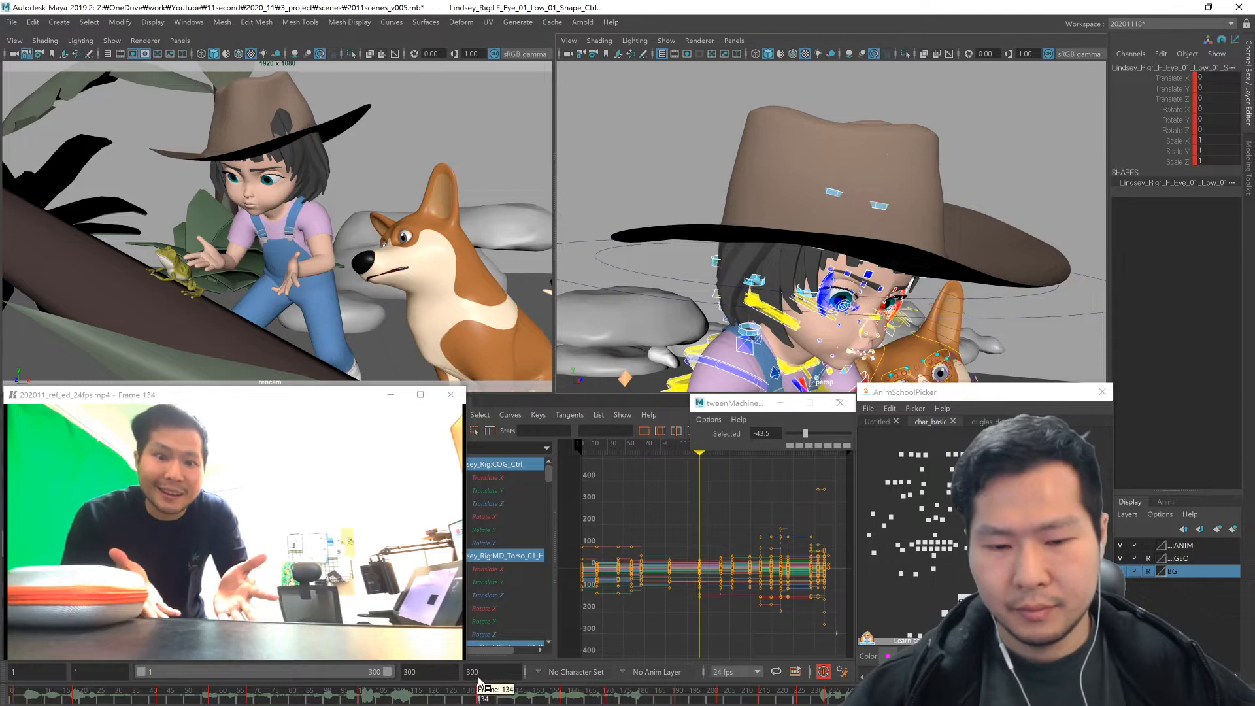
- Reposition the girl's left and right brow controls together at frame 134
{"action": "left_click_drag", "start_coordinate": [834, 307], "coordinate": [693, 295], "text": "alt"}
{"action": "middle_click_drag", "start_coordinate": [693, 294], "coordinate": [938, 353], "text": "alt"}
{"action": "right_click_drag", "start_coordinate": [938, 353], "coordinate": [974, 356], "text": "alt"}
{"action": "middle_click_drag", "start_coordinate": [974, 356], "coordinate": [994, 385], "text": "alt"}
{"action": "left_click", "coordinate": [945, 462]}
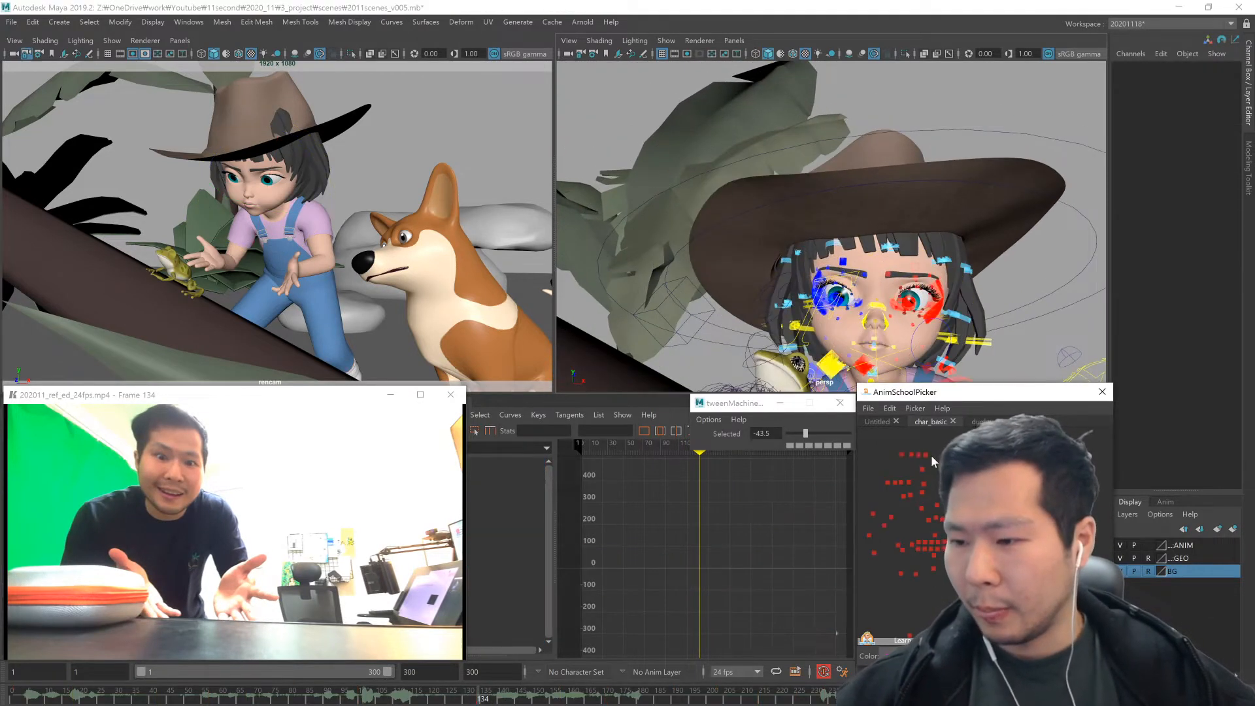
{"action": "left_click_drag", "start_coordinate": [911, 446], "coordinate": [971, 459]}
{"action": "left_click_drag", "start_coordinate": [922, 244], "coordinate": [923, 255]}
{"action": "middle_click_drag", "start_coordinate": [903, 336], "coordinate": [907, 326]}
- Adjust the girl's inner, middle and outer brow controls on both sides at frame 134, comparing the shape with the neighbouring key
{"action": "right_click_drag", "start_coordinate": [860, 326], "coordinate": [884, 324], "text": "alt"}
{"action": "left_click_drag", "start_coordinate": [848, 319], "coordinate": [798, 315], "text": "alt"}
{"action": "middle_click_drag", "start_coordinate": [798, 315], "coordinate": [863, 340], "text": "alt"}
{"action": "left_click_drag", "start_coordinate": [923, 449], "coordinate": [952, 459]}
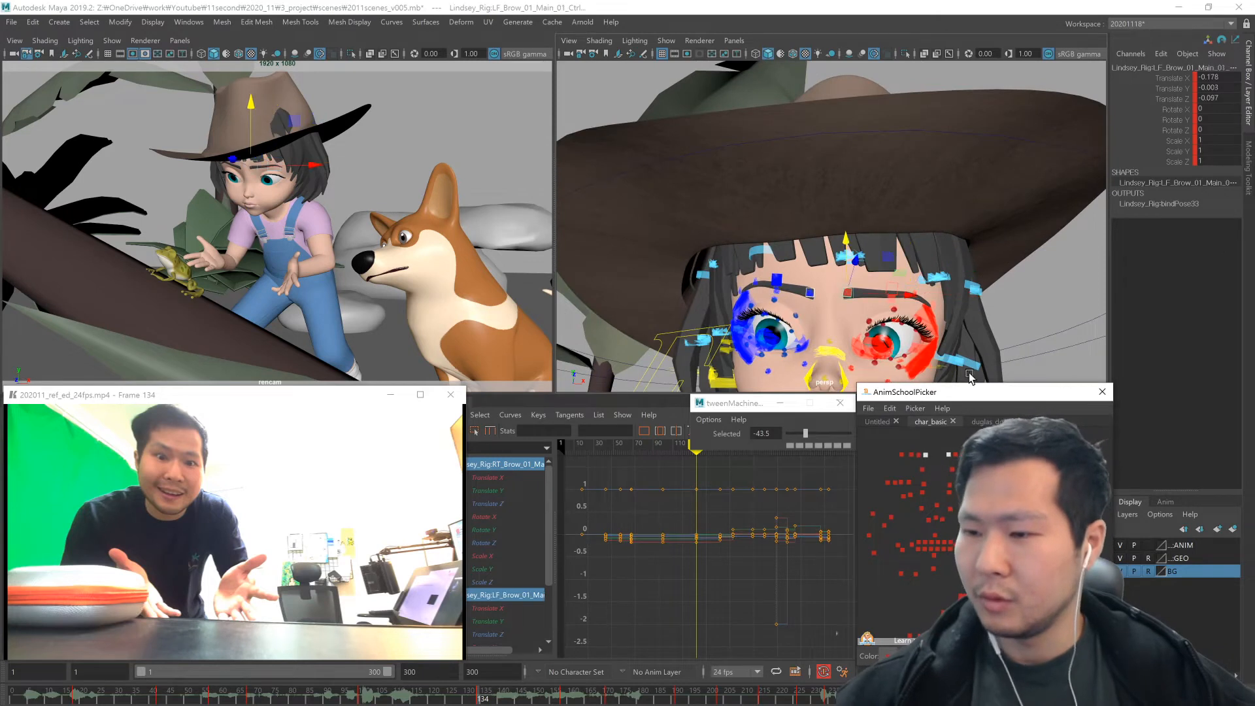
{"action": "left_click", "coordinate": [919, 453]}
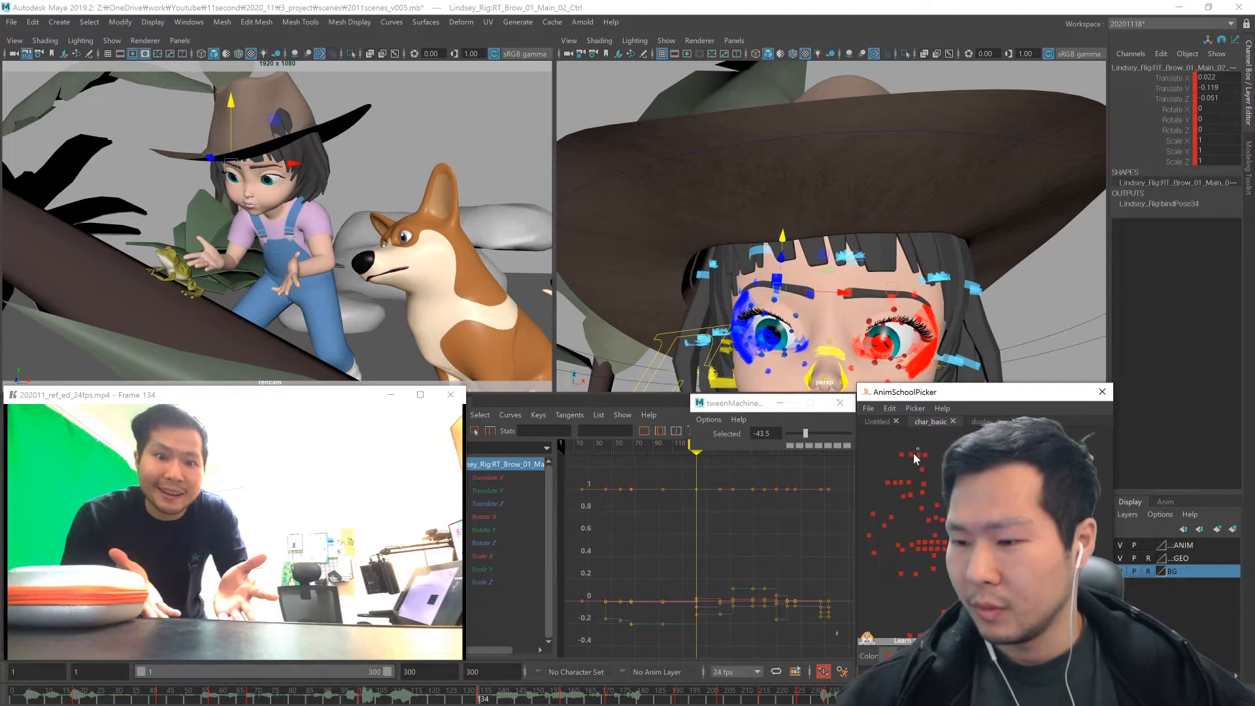
{"action": "left_click", "coordinate": [912, 454], "text": "shift"}
{"action": "left_click", "coordinate": [965, 454], "text": "shift"}
{"action": "left_click", "coordinate": [957, 455], "text": "shift"}
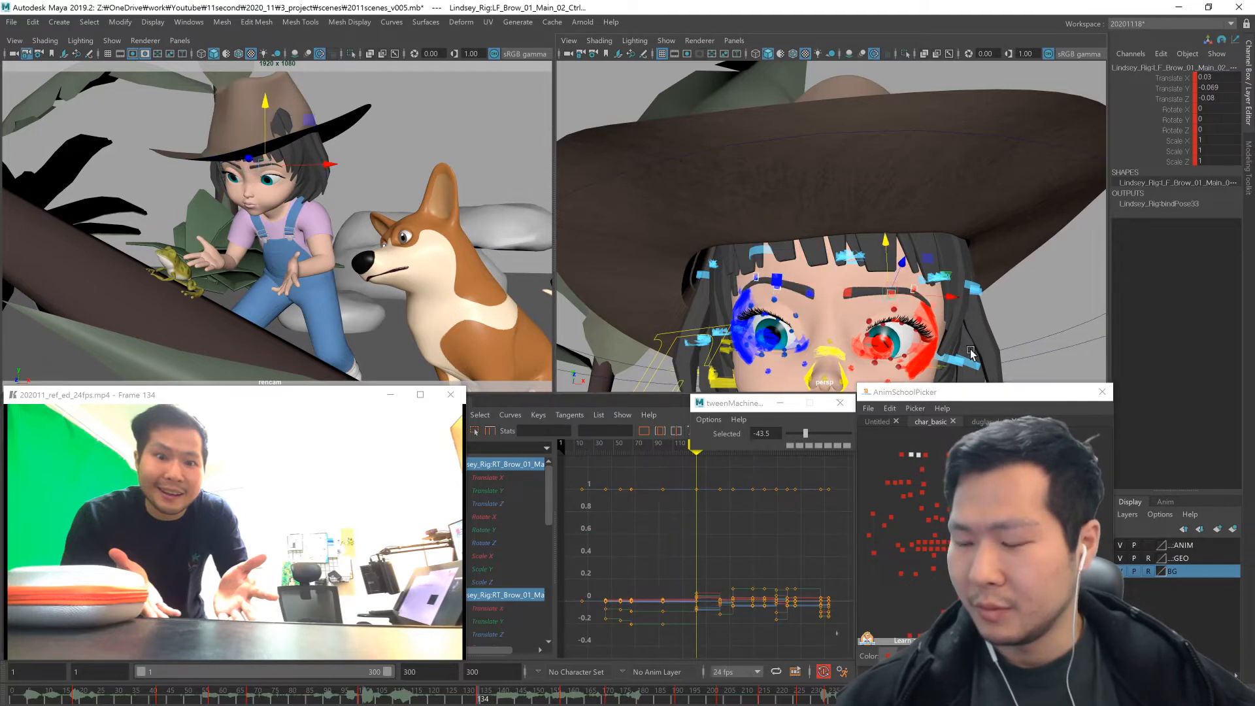
{"action": "left_click", "coordinate": [901, 455]}
{"action": "left_click", "coordinate": [971, 453], "text": "shift"}
{"action": "key", "text": "comma"}
{"action": "key", "text": "period"}
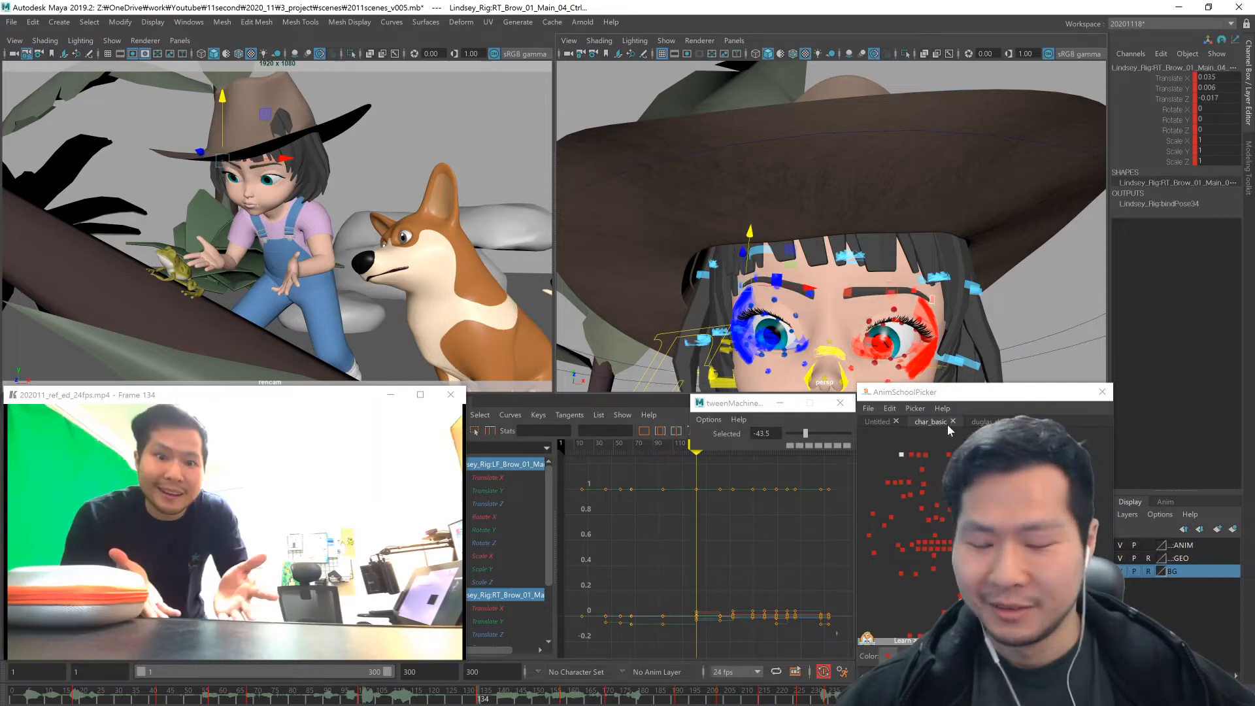
- Rotate the girl's neck control at frame 134 to about X 12.7, Y 13.3, Z -7.2
{"action": "left_click", "coordinate": [970, 468]}
{"action": "left_click", "coordinate": [944, 612]}
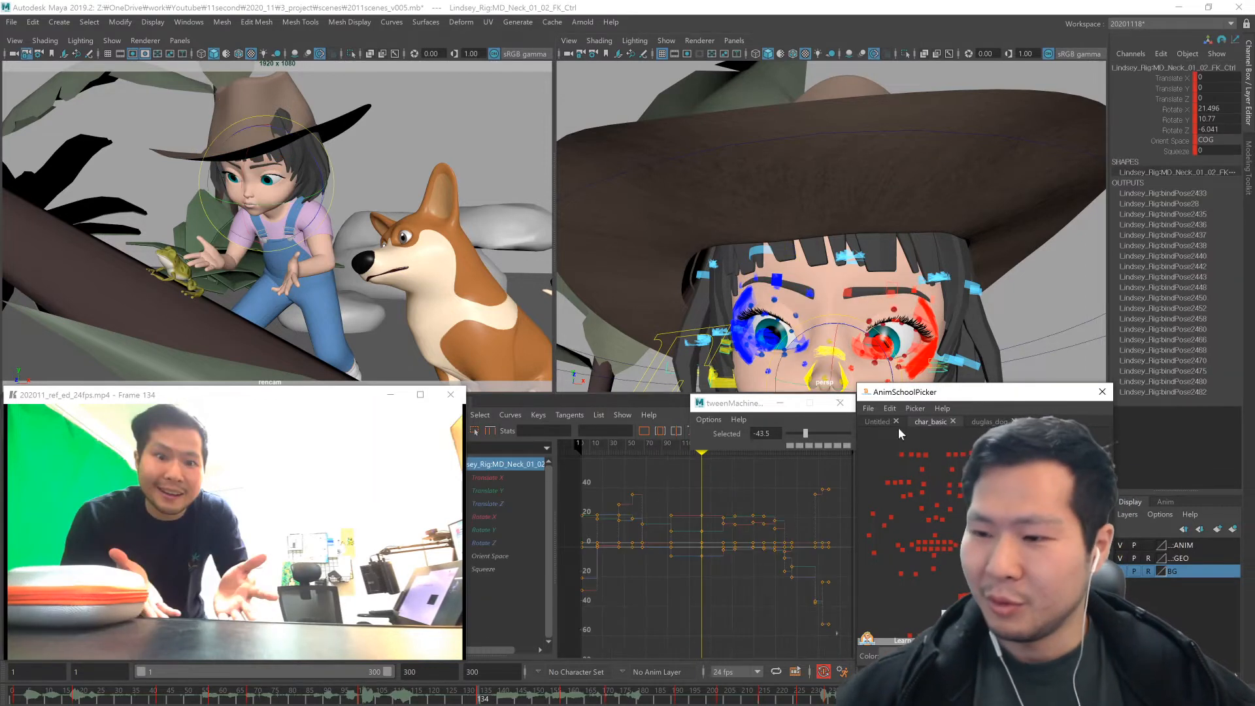
{"action": "key", "text": "e"}
{"action": "left_click_drag", "start_coordinate": [820, 372], "coordinate": [828, 358]}
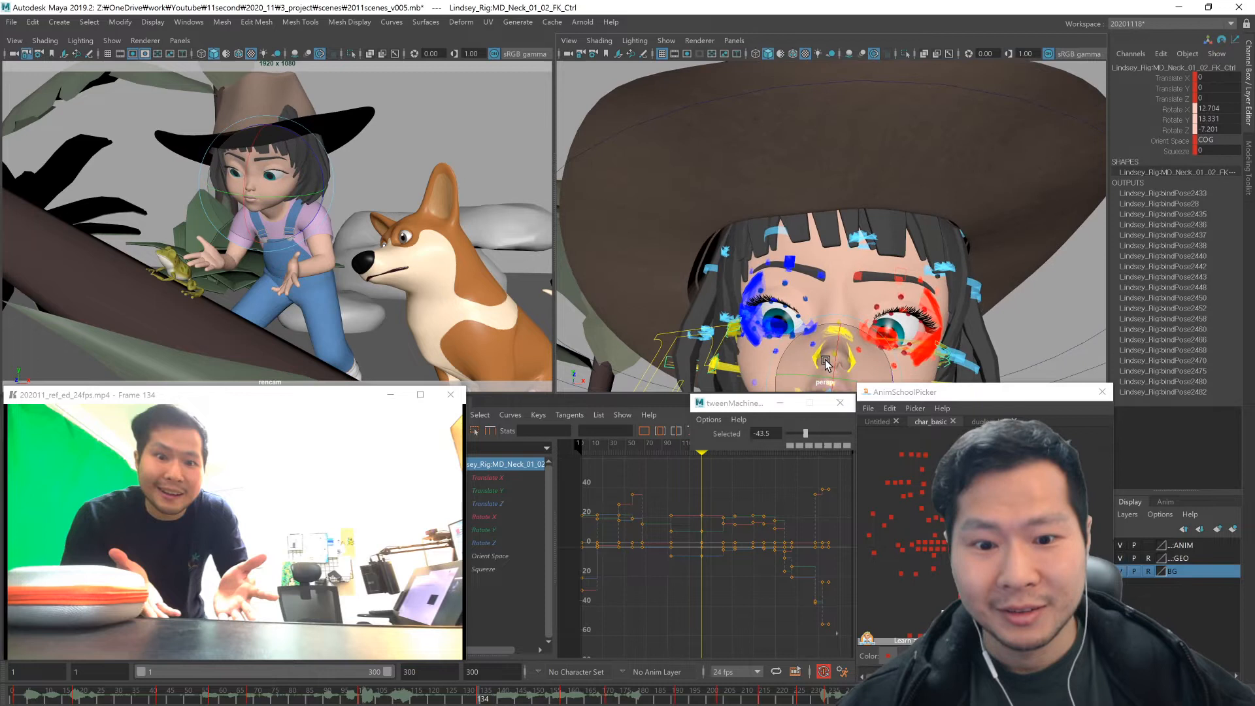
- Move the girl's main eye aim control at frame 134 to about X -3.11, Y -4.32, Z 8.16
{"action": "left_click", "coordinate": [955, 587]}
{"action": "left_click", "coordinate": [964, 597]}
{"action": "key", "text": "w"}
{"action": "middle_click_drag", "start_coordinate": [375, 309], "coordinate": [396, 295]}
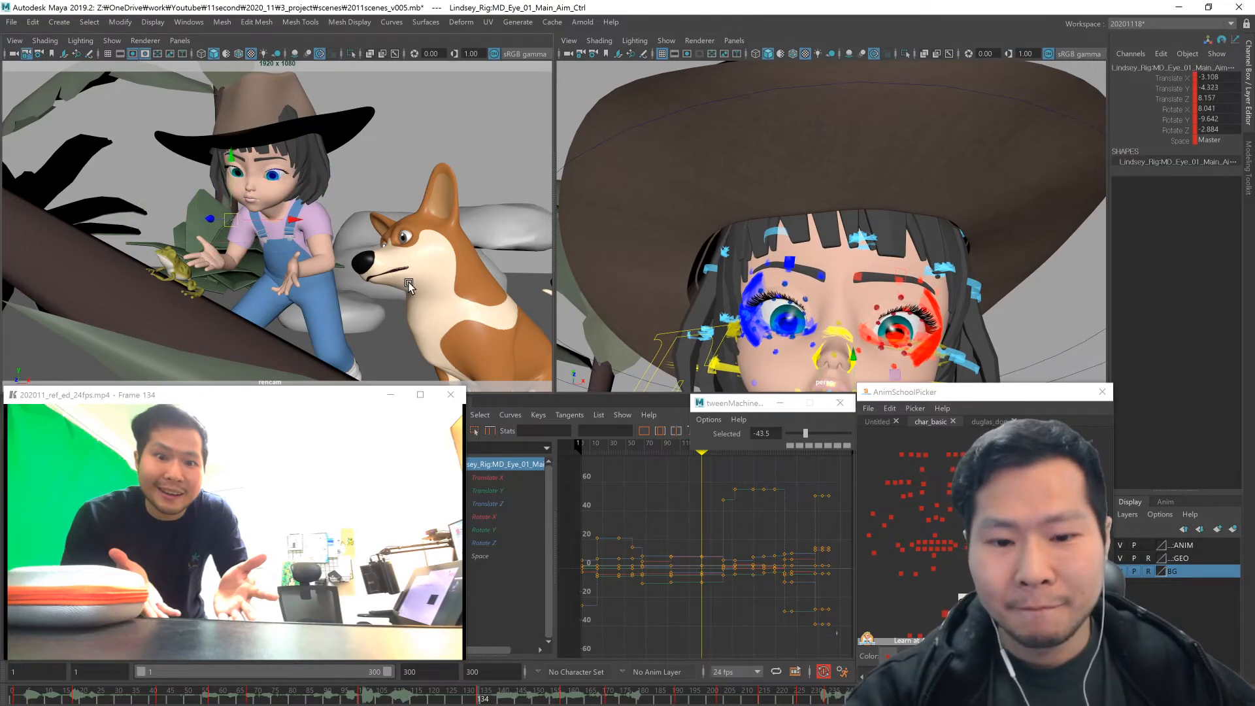
{"action": "left_click", "coordinate": [962, 581]}
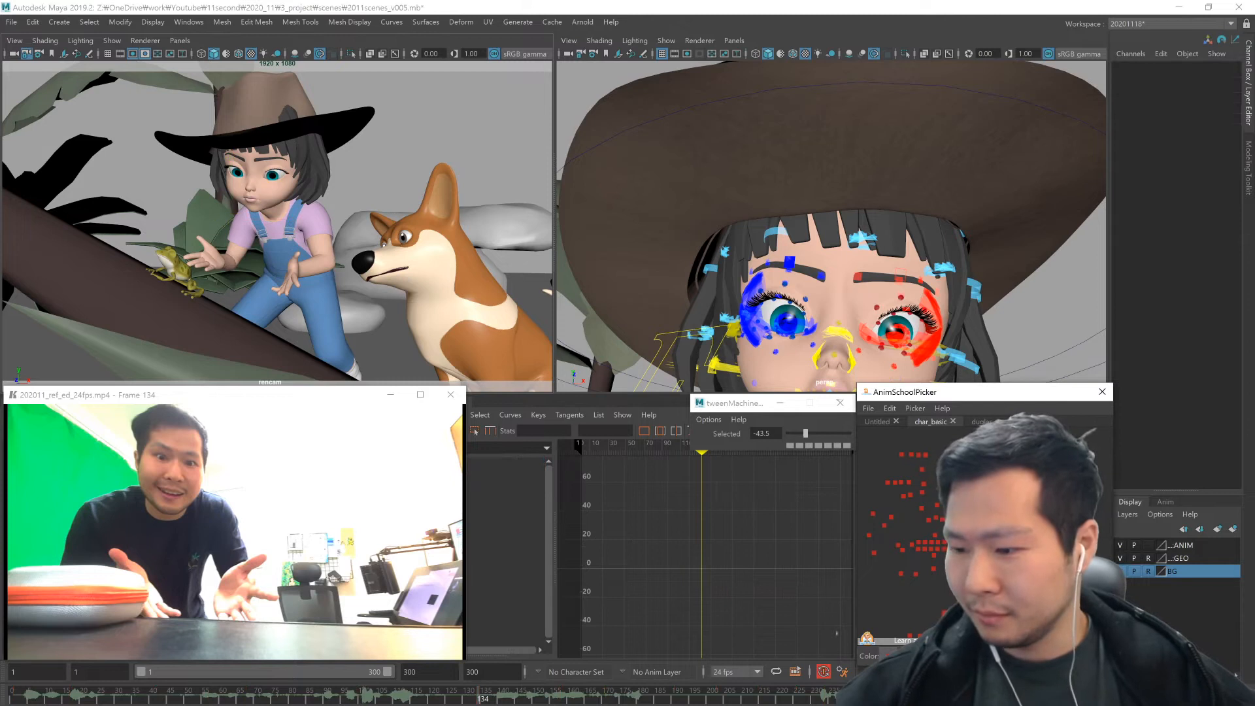
- Raise both of the girl's lower eyelid controls together at frame 134, with the left one at about translate Y 0.043
{"action": "left_click_drag", "start_coordinate": [968, 370], "coordinate": [968, 421], "text": "alt"}
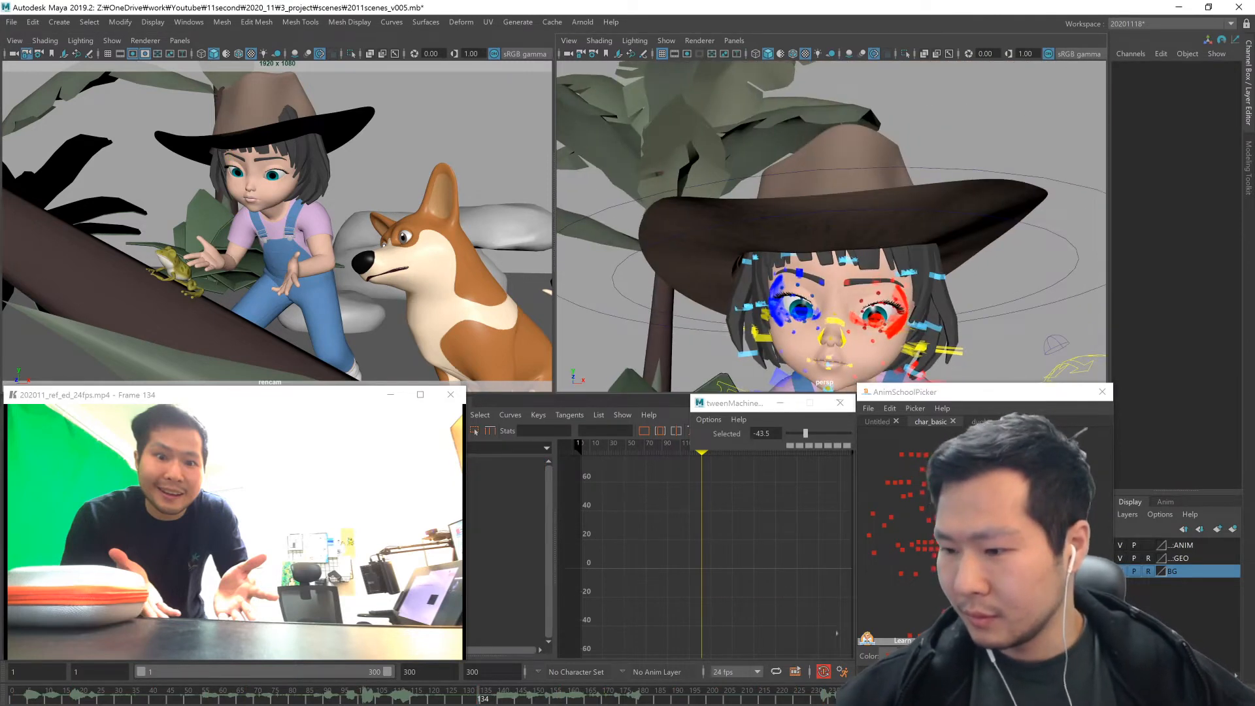
{"action": "left_click_drag", "start_coordinate": [960, 483], "coordinate": [916, 500]}
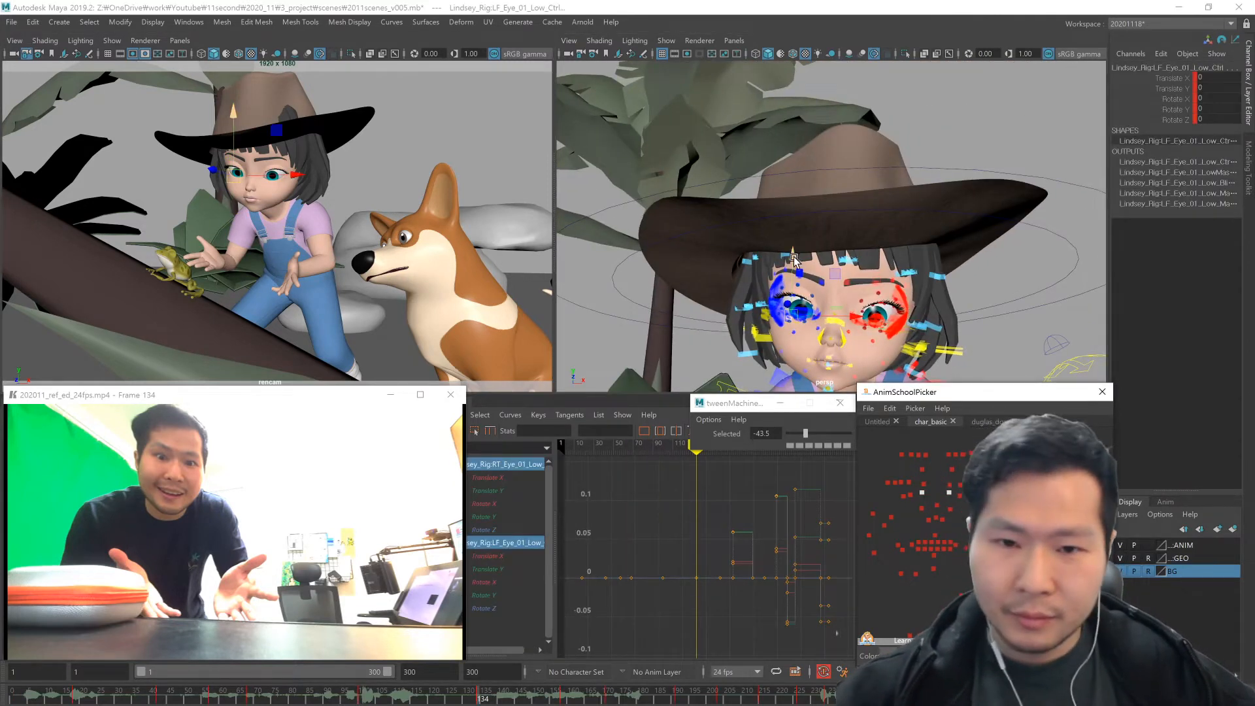
{"action": "left_click_drag", "start_coordinate": [793, 258], "coordinate": [794, 255]}
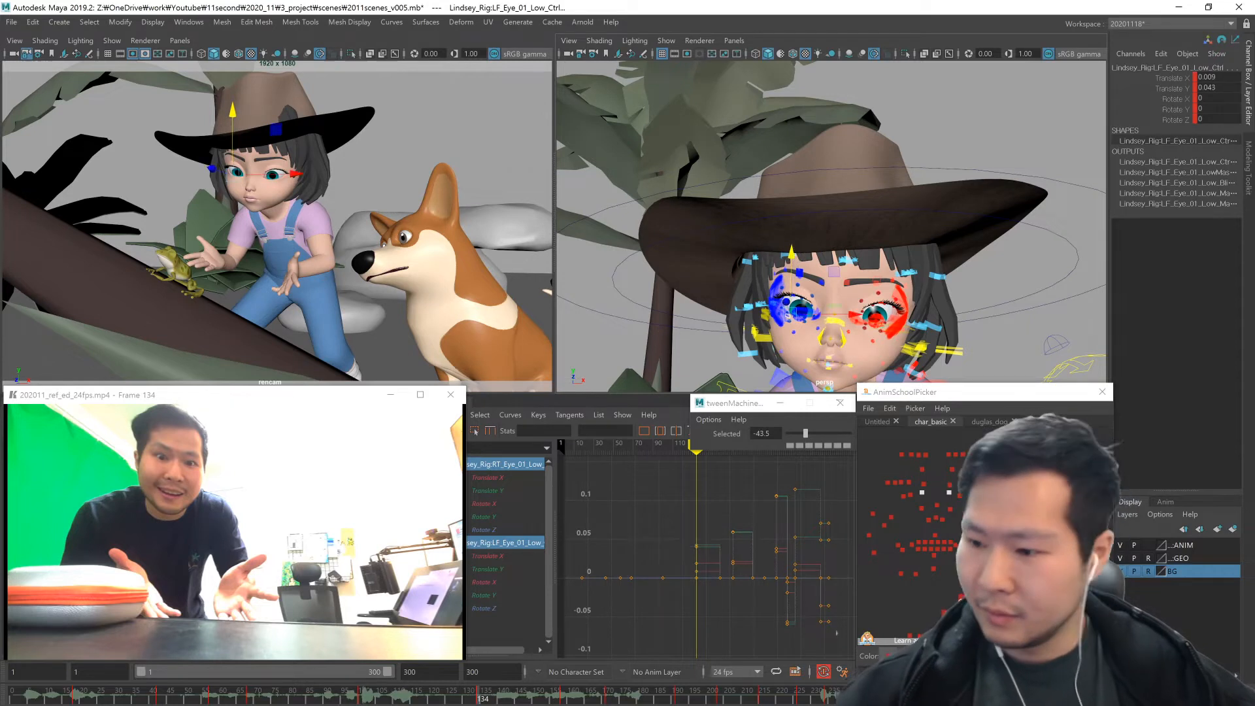
- Redirect the girl's eye aim at frame 134 to translate about -2.85, -3.78, 9.43 and rotate about 7.9, -9.0, -5.1
{"action": "left_click", "coordinate": [963, 582]}
{"action": "key", "text": "comma"}
{"action": "key", "text": "period"}
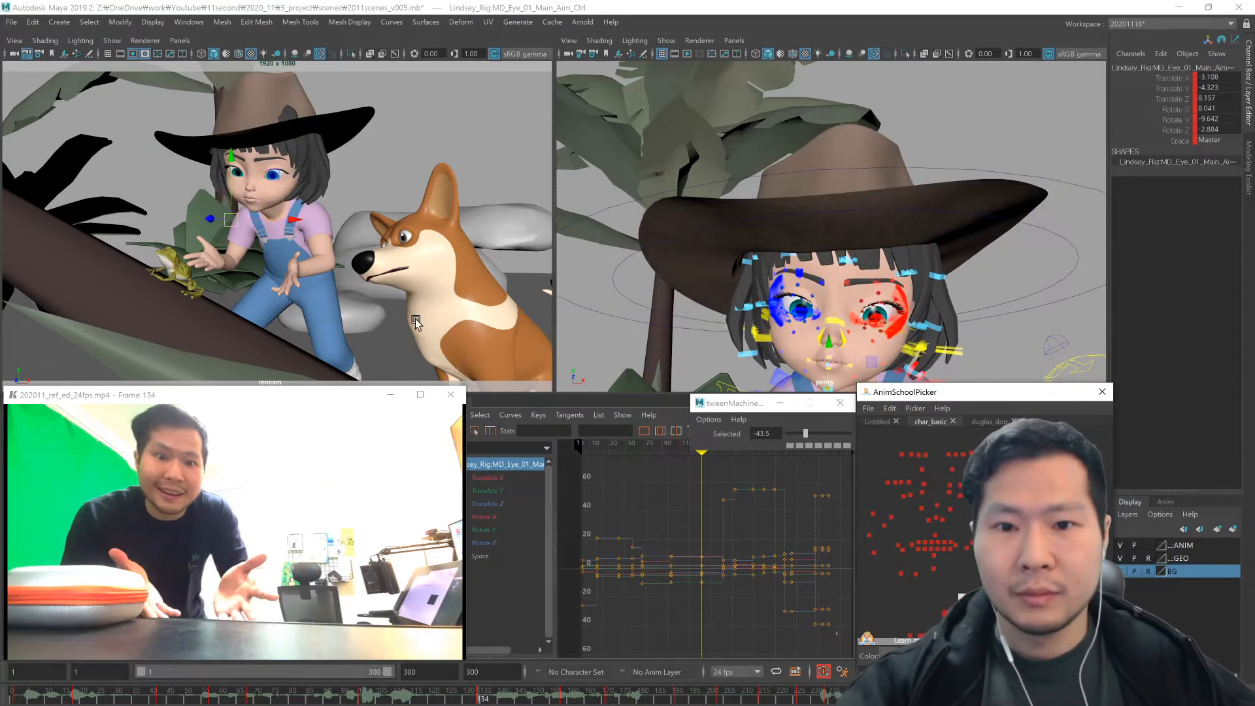
{"action": "middle_click_drag", "start_coordinate": [413, 317], "coordinate": [424, 296]}
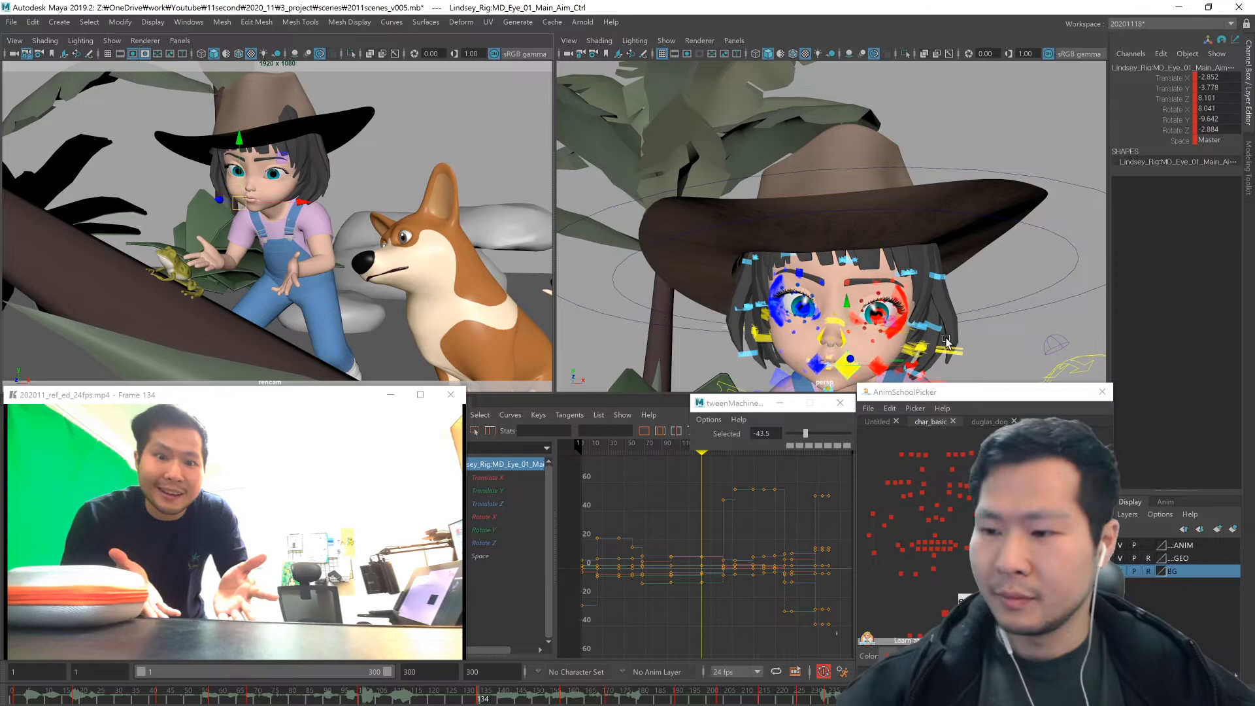
{"action": "right_click_drag", "start_coordinate": [946, 339], "coordinate": [807, 335], "text": "alt"}
{"action": "left_click_drag", "start_coordinate": [808, 335], "coordinate": [709, 335], "text": "alt"}
{"action": "left_click_drag", "start_coordinate": [709, 336], "coordinate": [831, 357], "text": "alt"}
{"action": "key", "text": "e"}
{"action": "right_click_drag", "start_coordinate": [830, 357], "coordinate": [879, 359], "text": "alt"}
{"action": "left_click_drag", "start_coordinate": [879, 360], "coordinate": [897, 366], "text": "alt"}
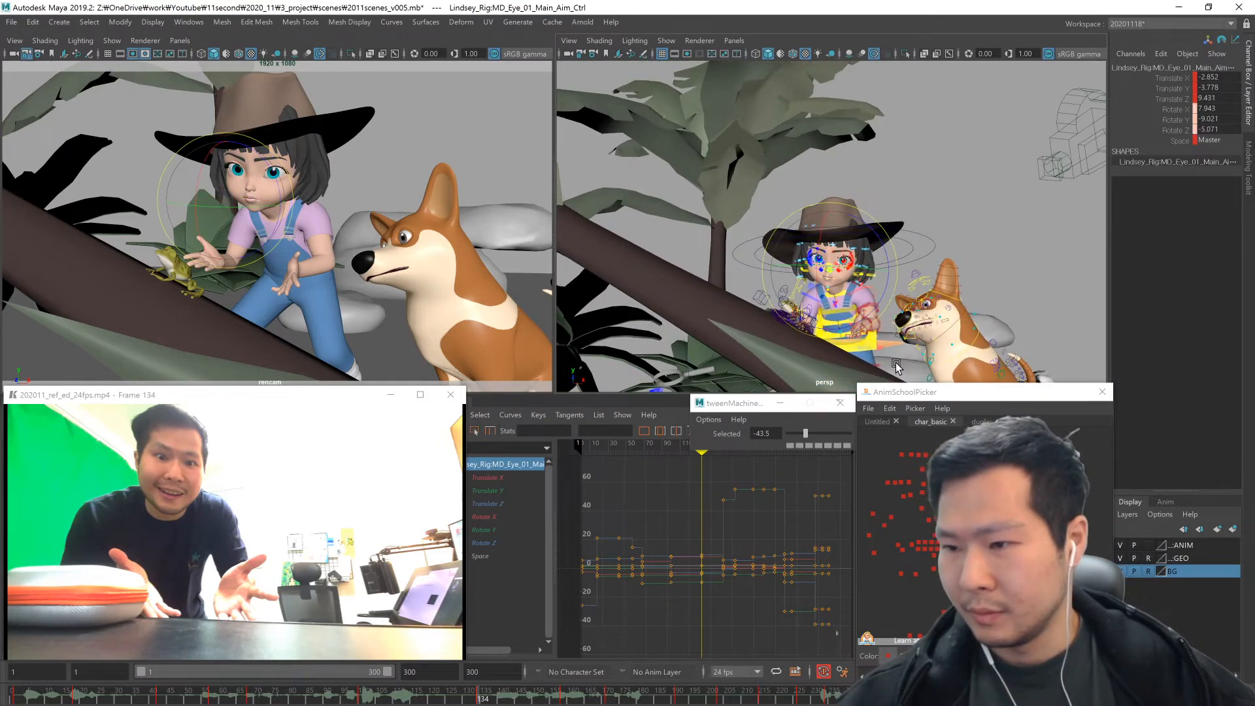
- Compare frame 134 with its neighbouring keys, including frame 158, and shift the girl's eye aim slightly at frame 134
{"action": "key", "text": "period"}
{"action": "key", "text": "comma"}
{"action": "key", "text": "period"}
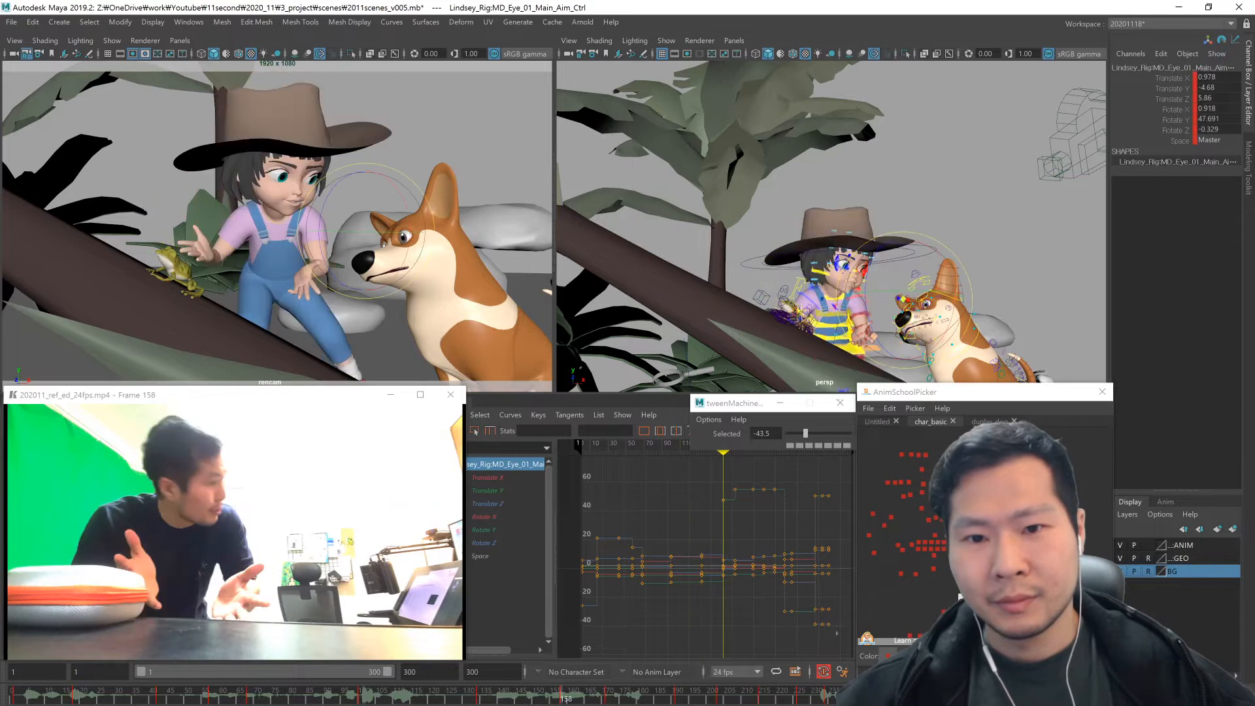
{"action": "key", "text": "comma"}
{"action": "key", "text": "comma"}
{"action": "key", "text": "period"}
{"action": "key", "text": "w"}
{"action": "middle_click_drag", "start_coordinate": [411, 364], "coordinate": [379, 337]}
{"action": "key", "text": "comma"}
{"action": "key", "text": "period"}
{"action": "left_click", "coordinate": [974, 582]}
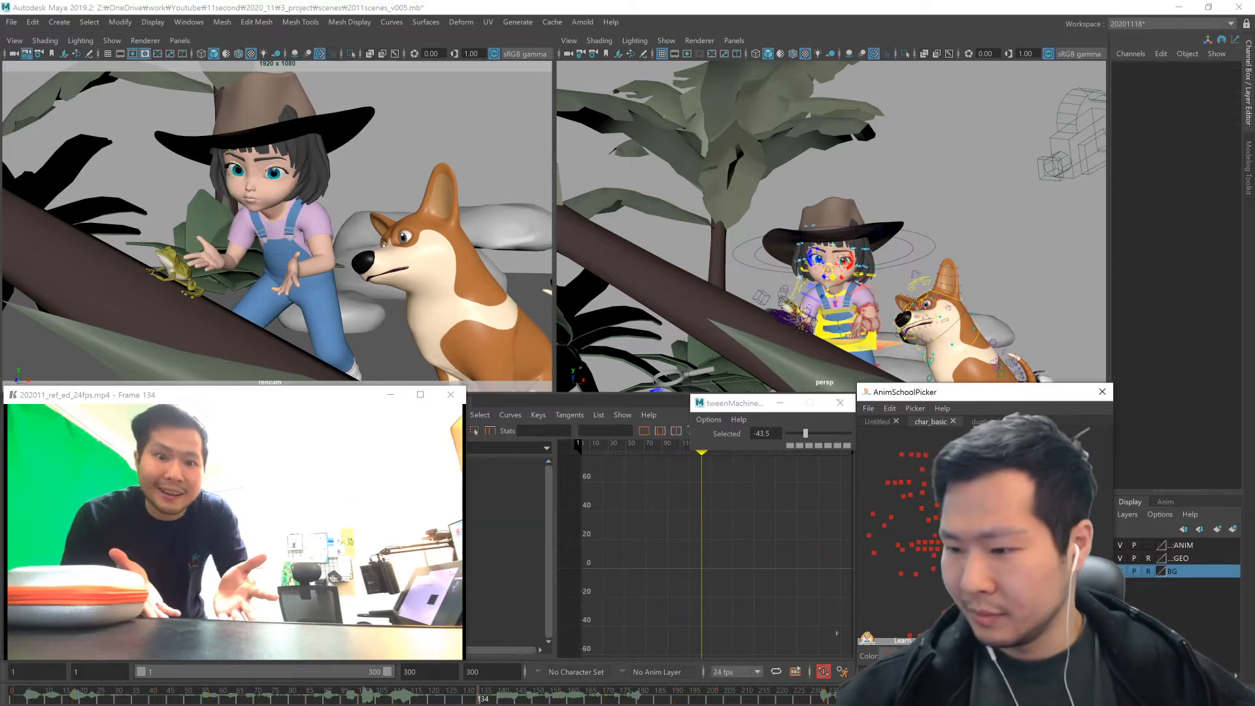
- Copy the pose of all the girl's mouth controls from frame 171 and paste it at frame 134
{"action": "left_click", "coordinate": [642, 694]}
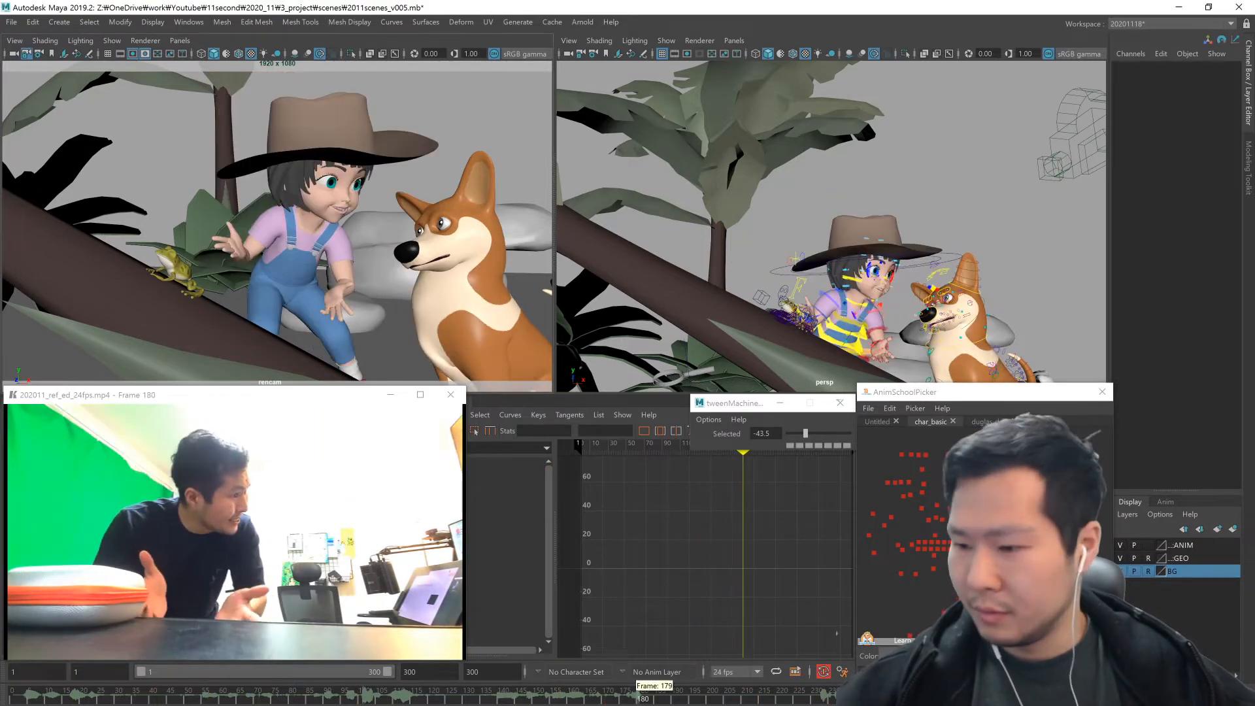
{"action": "left_click", "coordinate": [919, 577]}
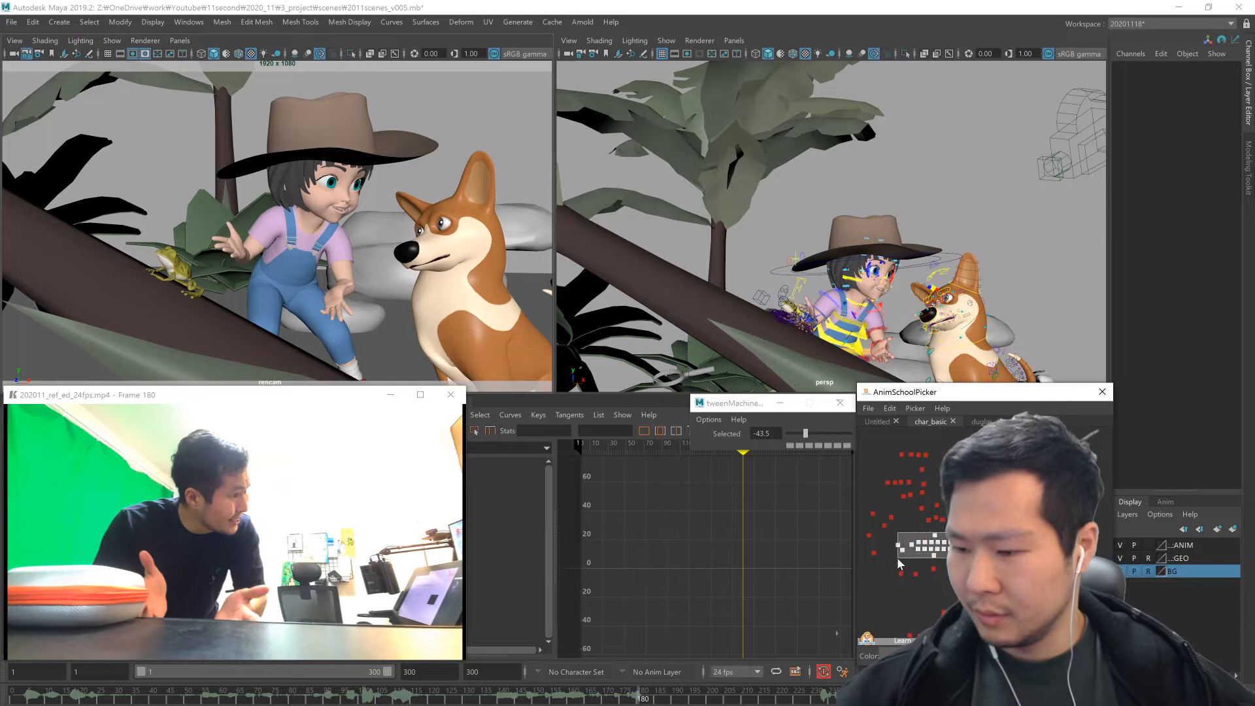
{"action": "left_click_drag", "start_coordinate": [900, 558], "coordinate": [901, 559]}
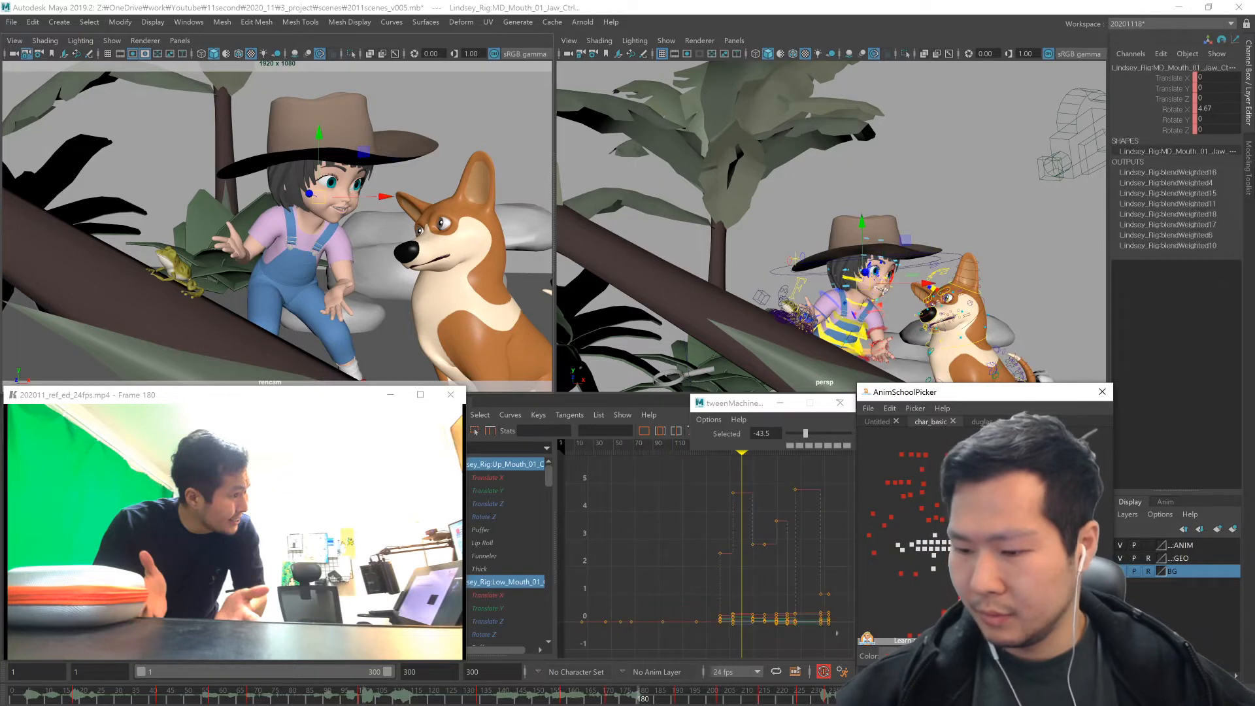
{"action": "key", "text": "period"}
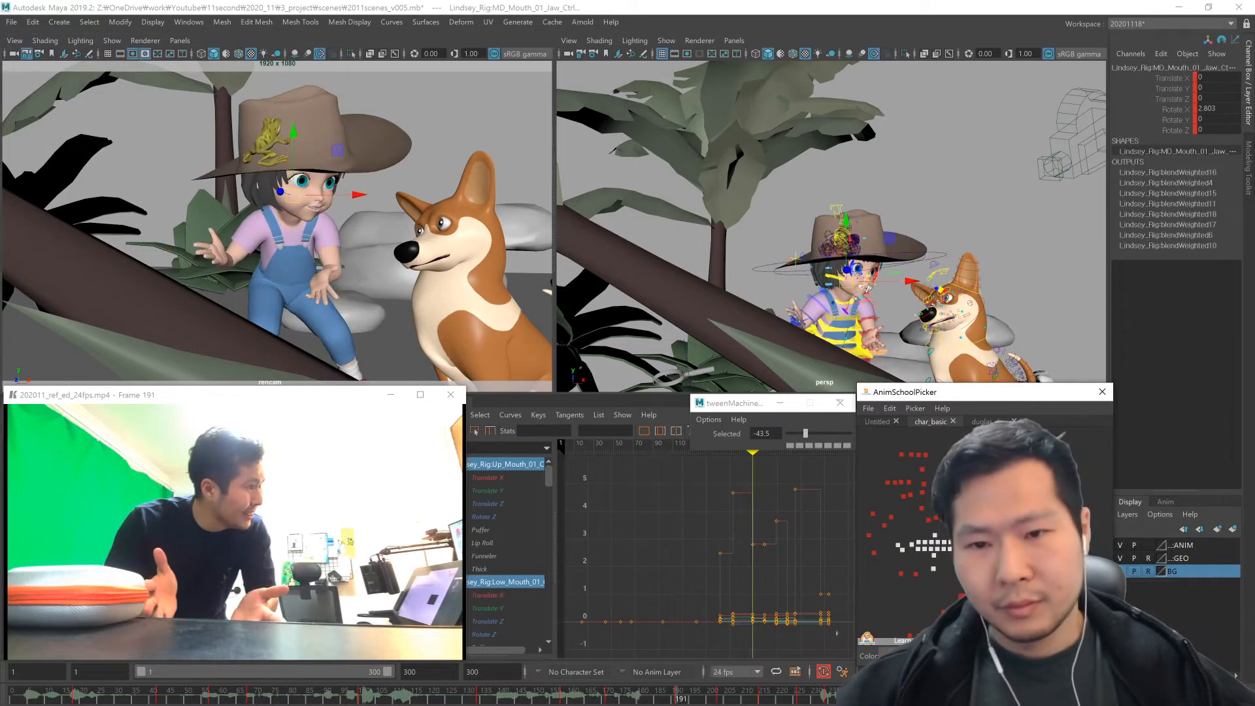
{"action": "key", "text": "comma"}
{"action": "key", "text": "period"}
{"action": "key", "text": "comma"}
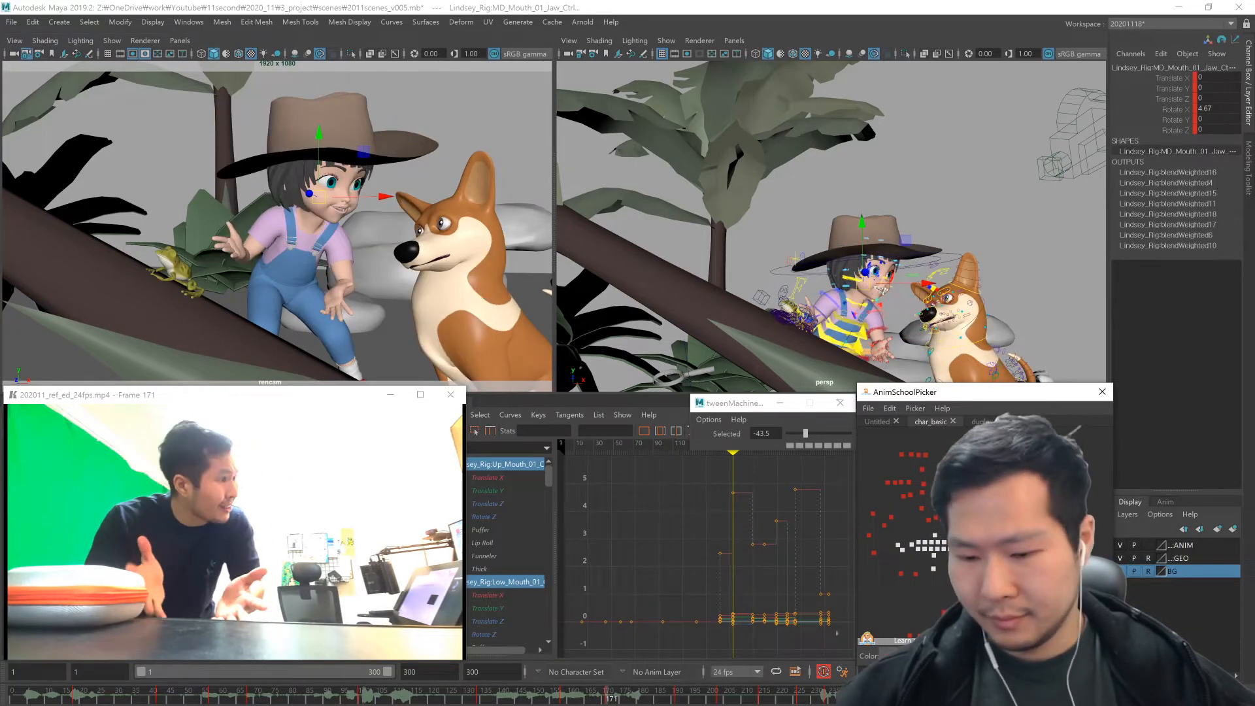
{"action": "key", "text": "comma"}
{"action": "key", "text": "comma"}
{"action": "key", "text": "comma"}
{"action": "key", "text": "period"}
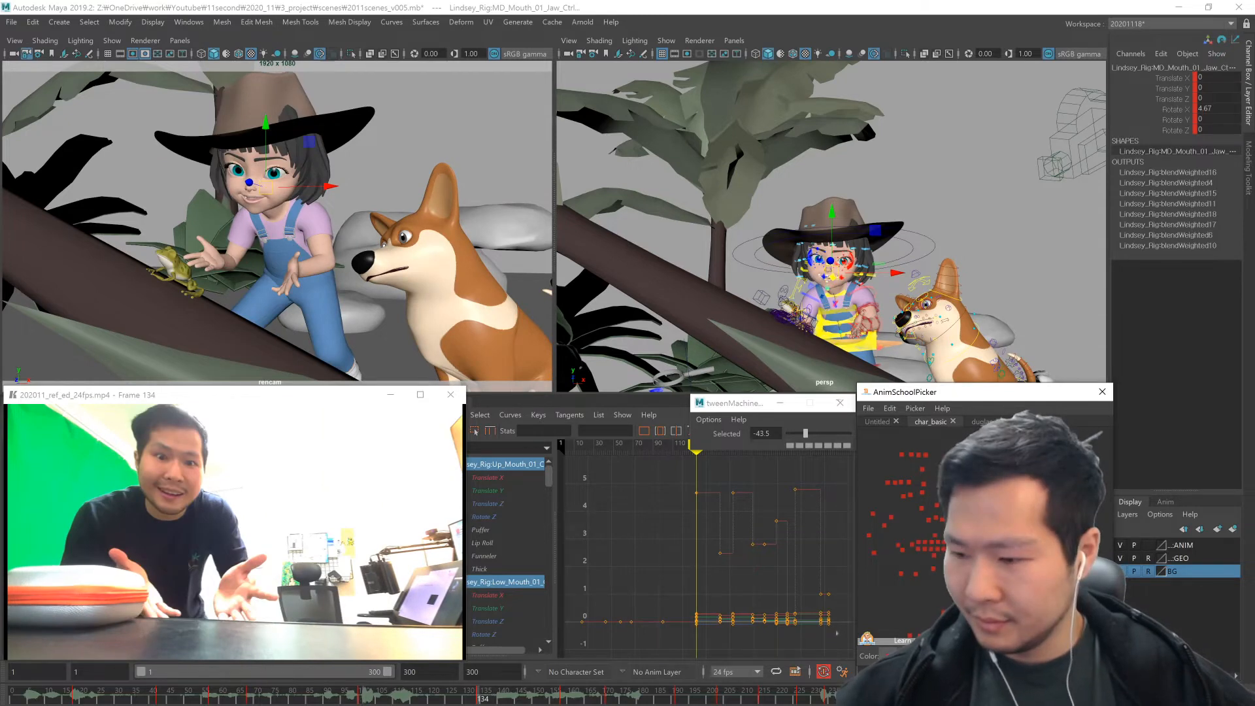
- Raise the girl's upper mouth control at frame 134 to translate Y of about 0.044
{"action": "left_click", "coordinate": [945, 518]}
{"action": "left_click", "coordinate": [934, 535]}
{"action": "key", "text": "f"}
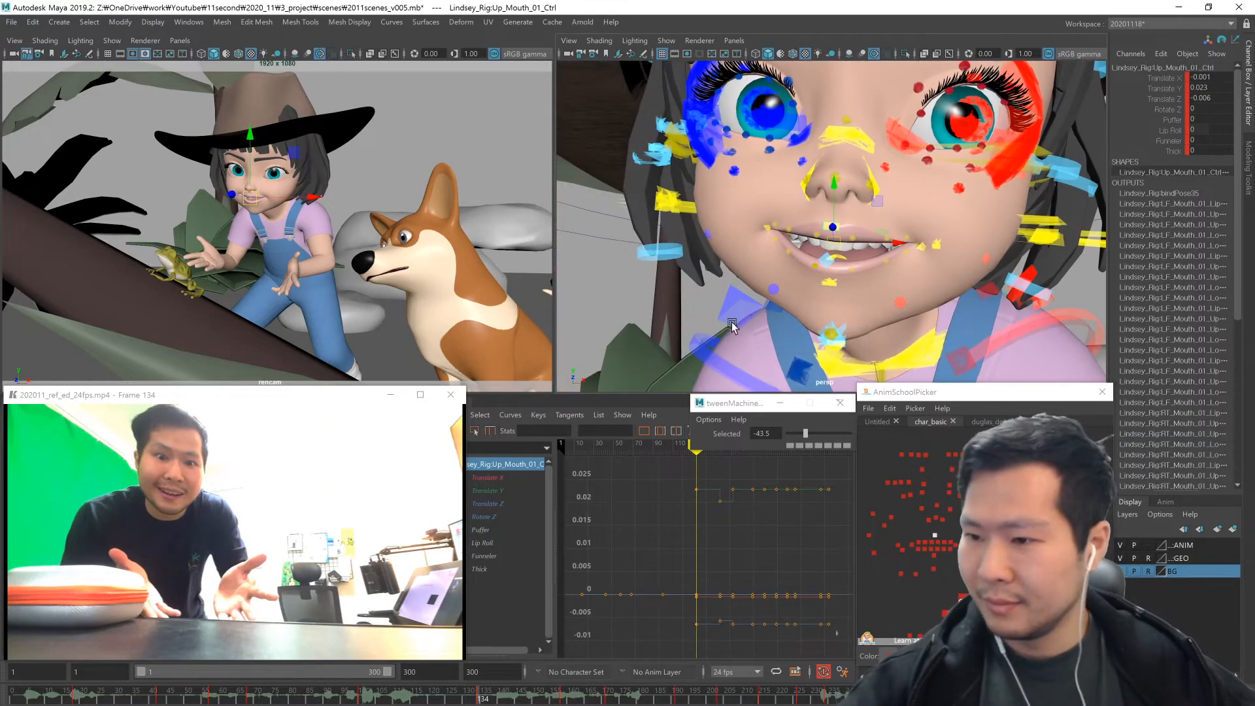
{"action": "left_click_drag", "start_coordinate": [834, 201], "coordinate": [835, 199]}
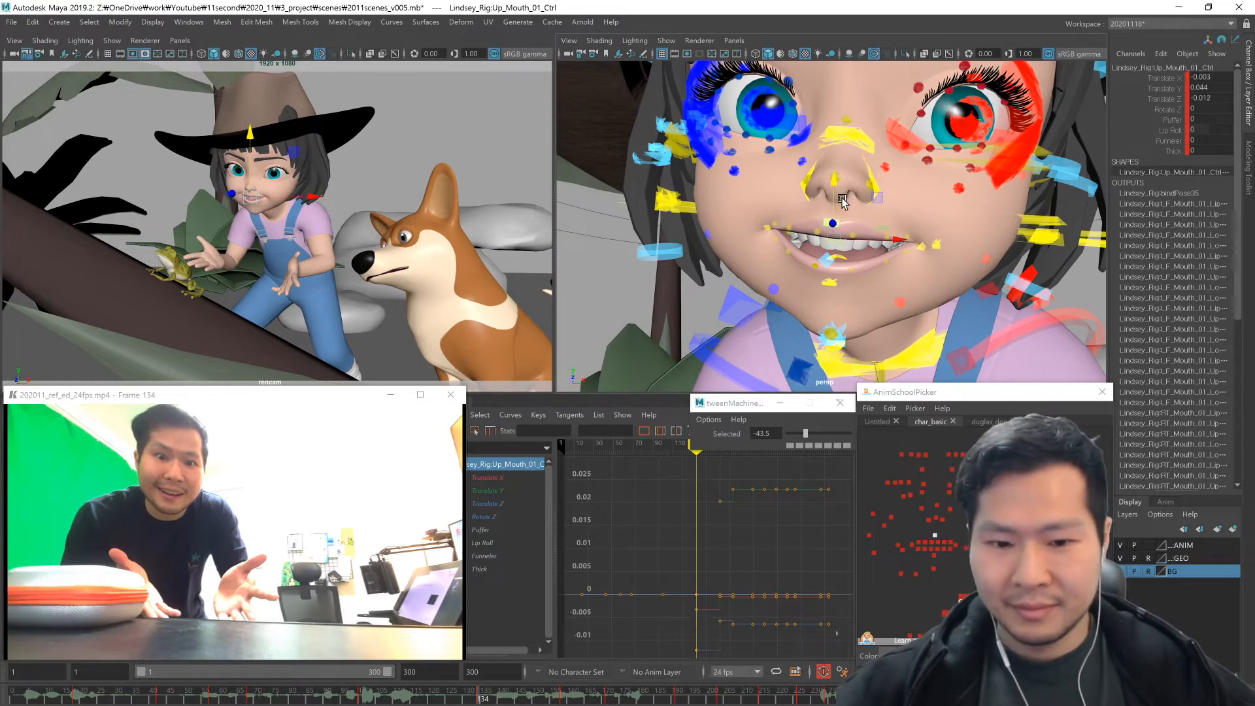
- Shift the girl's left mouth corner control at frame 134 to about X 0.302, Y 0.127, Z 0.053
{"action": "left_click", "coordinate": [969, 545]}
{"action": "left_click_drag", "start_coordinate": [976, 351], "coordinate": [935, 324], "text": "alt"}
{"action": "middle_click_drag", "start_coordinate": [934, 324], "coordinate": [944, 323]}
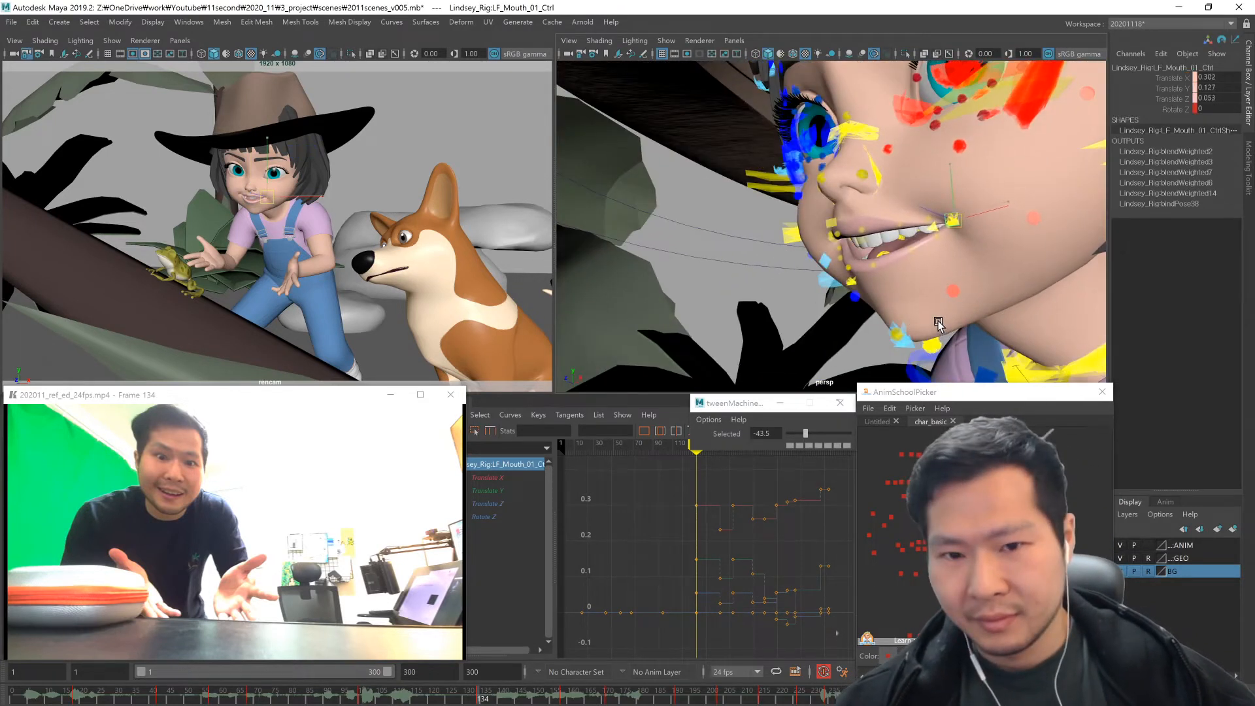
- Open the girl's jaw at frame 134 by rotating its control to X 5.37
{"action": "left_click_drag", "start_coordinate": [942, 321], "coordinate": [990, 358], "text": "alt"}
{"action": "left_click", "coordinate": [933, 569]}
{"action": "key", "text": "e"}
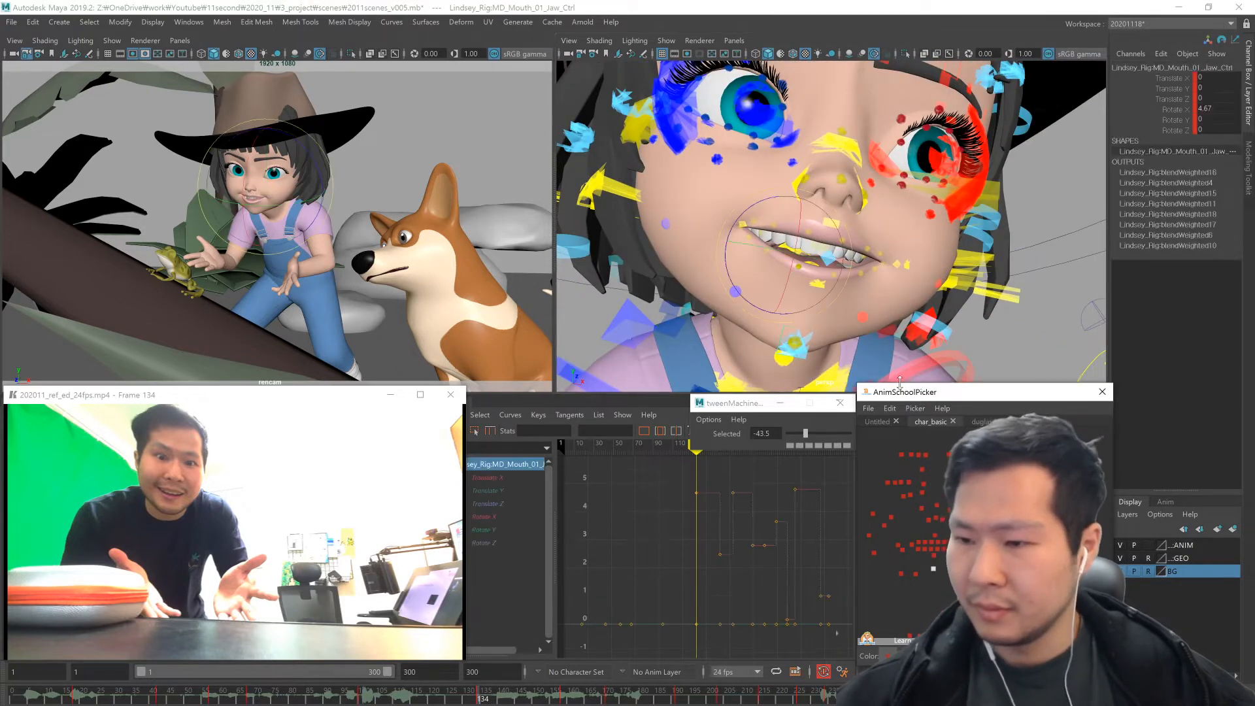
{"action": "left_click_drag", "start_coordinate": [785, 291], "coordinate": [785, 292]}
{"action": "left_click_drag", "start_coordinate": [915, 323], "coordinate": [870, 347], "text": "alt"}
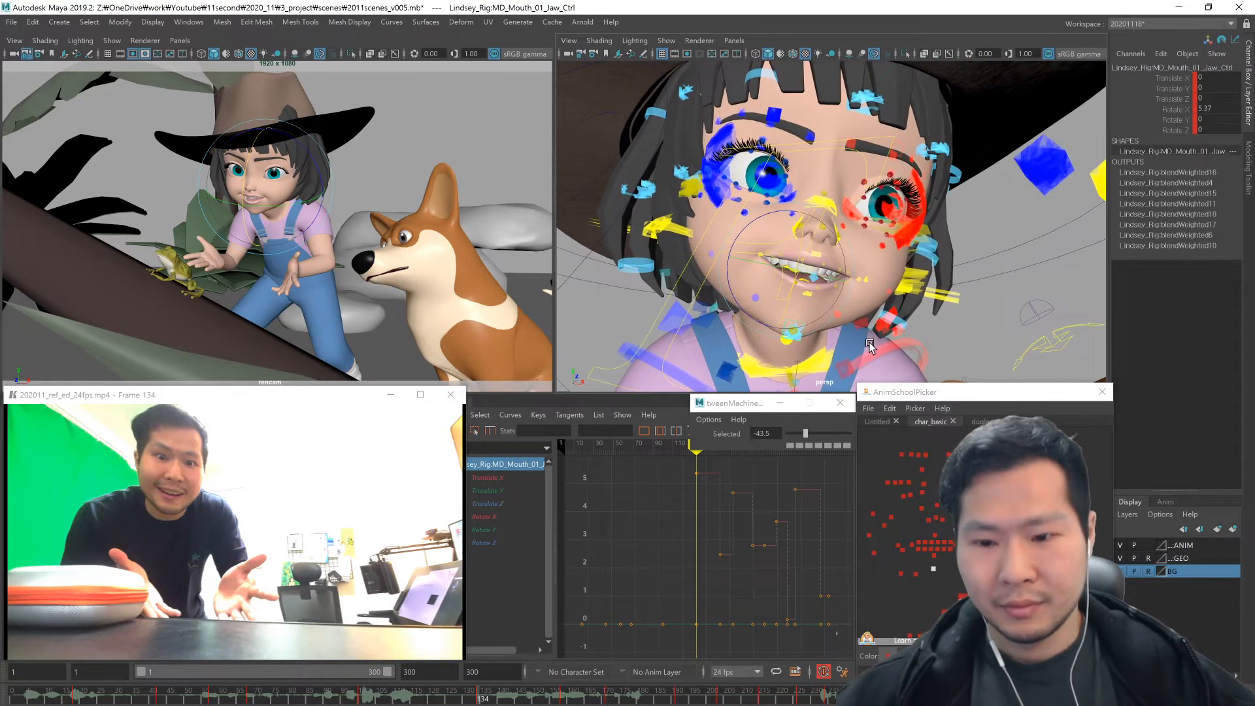
- Compare the mouth pose with frame 100 and playback, and close the jaw at frame 134 to rotate X of about 2.6
{"action": "key", "text": "comma"}
{"action": "key", "text": "period"}
{"action": "key", "text": "comma"}
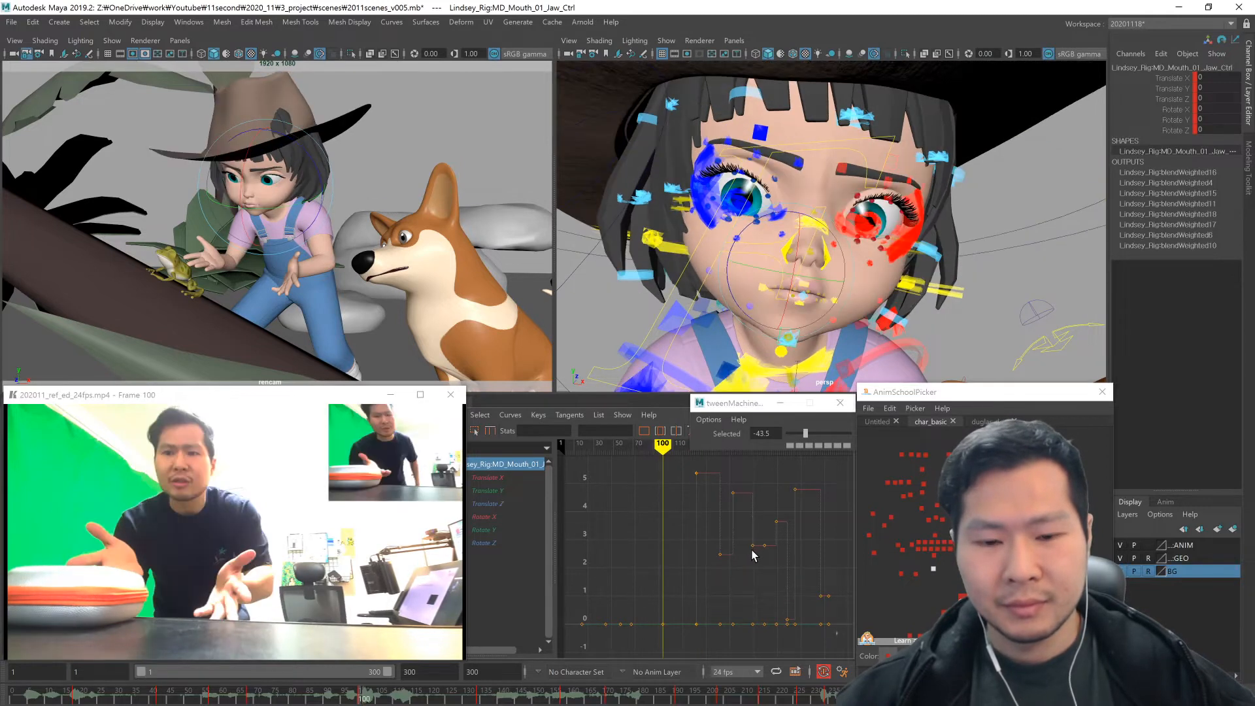
{"action": "key", "text": "period"}
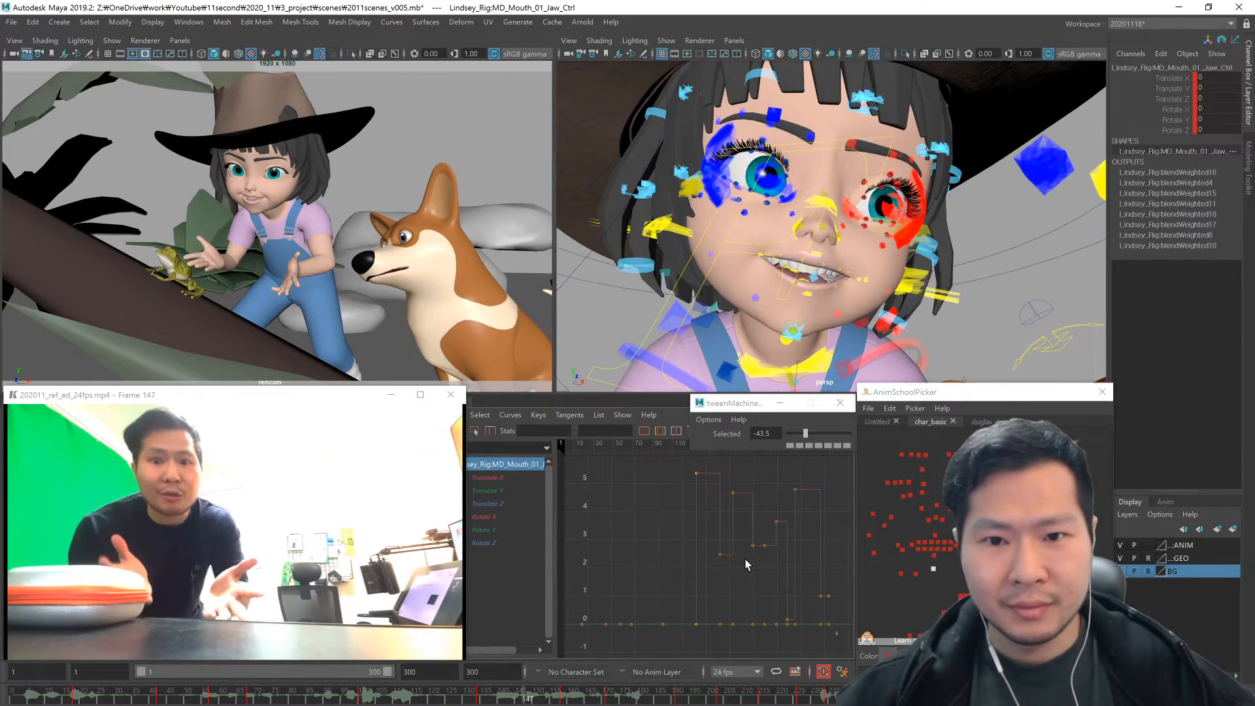
{"action": "key", "text": "alt+v"}
{"action": "mouse_move", "coordinate": [469, 700]}
{"action": "left_mouse_down"}
{"action": "mouse_move", "coordinate": [457, 700]}
{"action": "mouse_move", "coordinate": [479, 701]}
{"action": "left_mouse_up"}
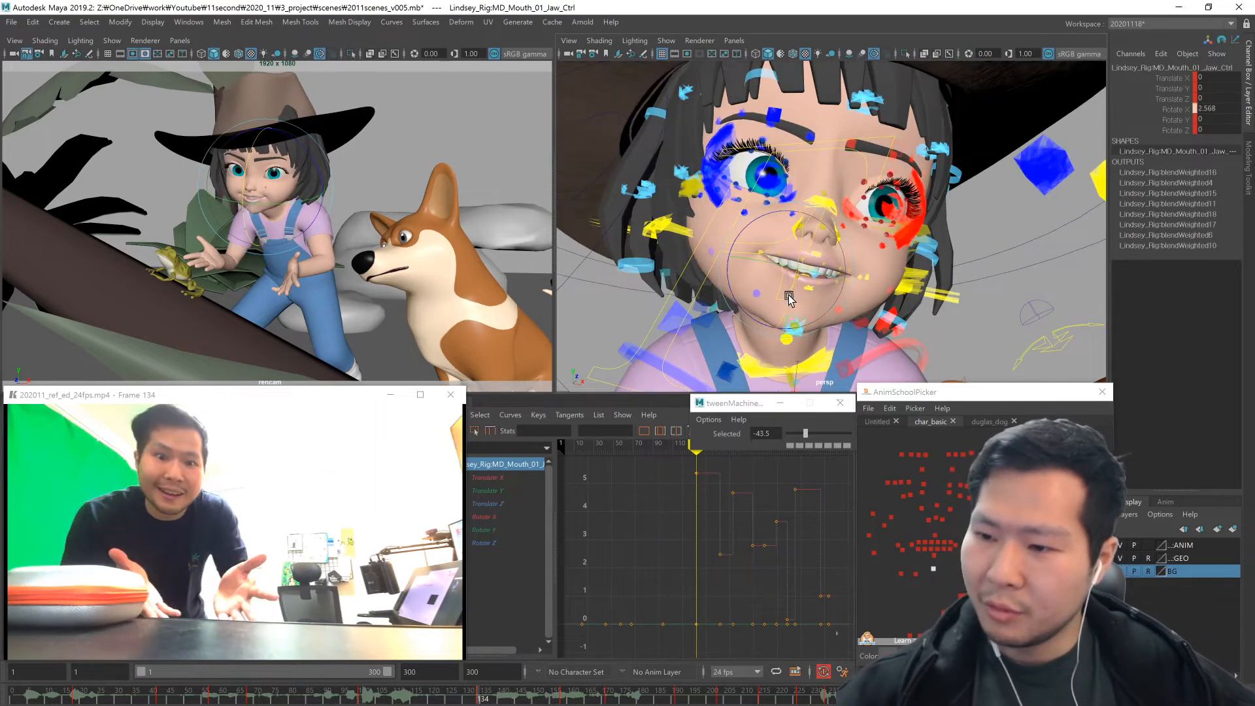
- Try tweening both of the girl's mouth corner controls at frame 134, using tween values of 0 and about -45.7
{"action": "left_click", "coordinate": [965, 561]}
{"action": "left_click", "coordinate": [970, 546]}
{"action": "left_click", "coordinate": [898, 545], "text": "shift"}
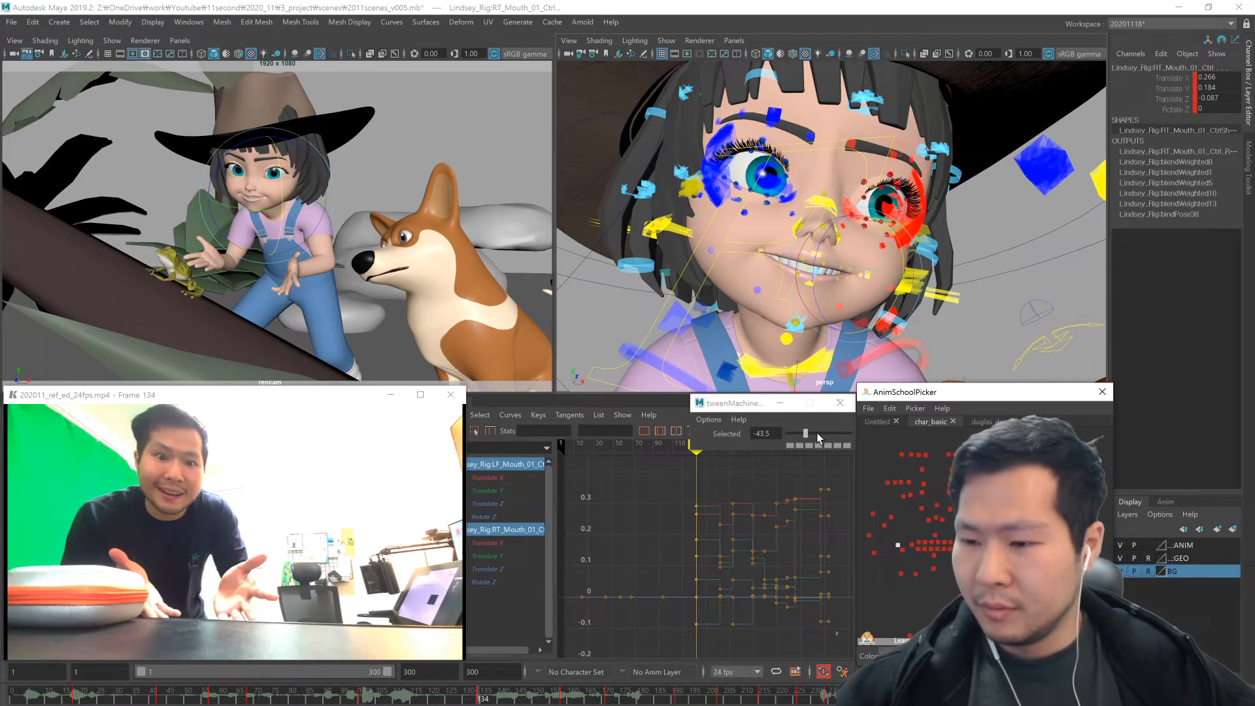
{"action": "left_click", "coordinate": [819, 446]}
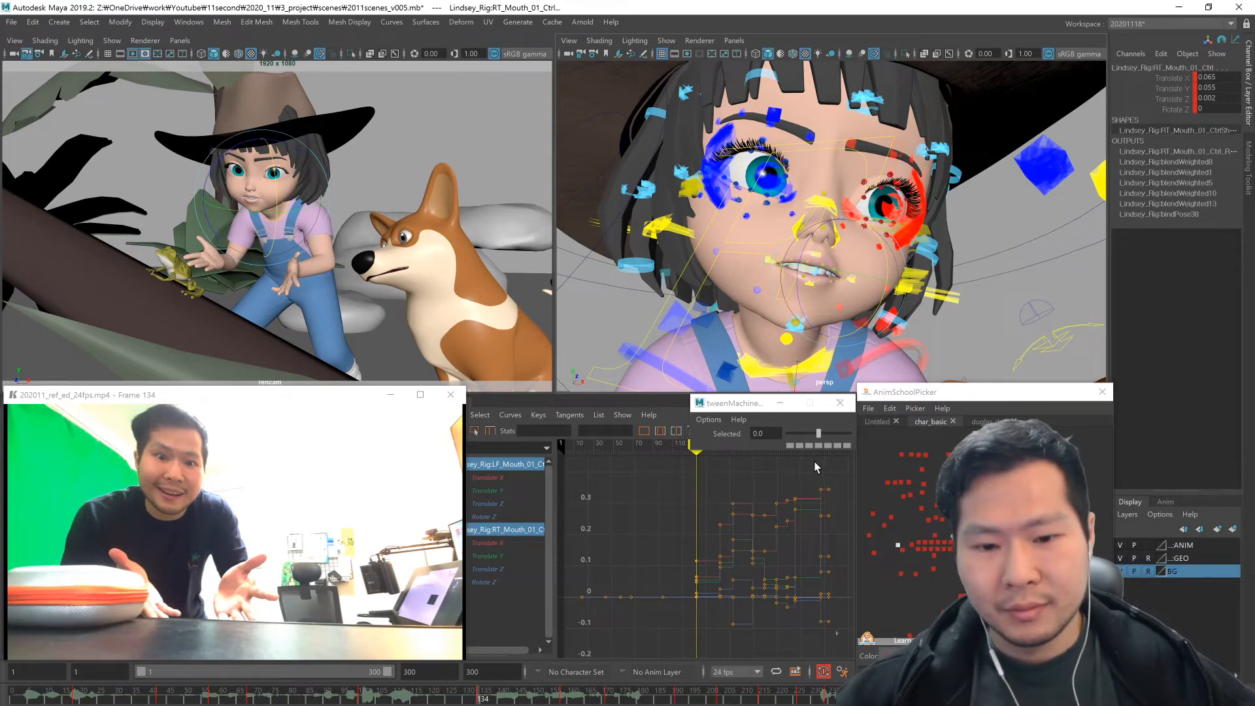
{"action": "key", "text": "ctrl+z"}
{"action": "left_click_drag", "start_coordinate": [818, 434], "coordinate": [805, 434]}
{"action": "key", "text": "ctrl+z"}
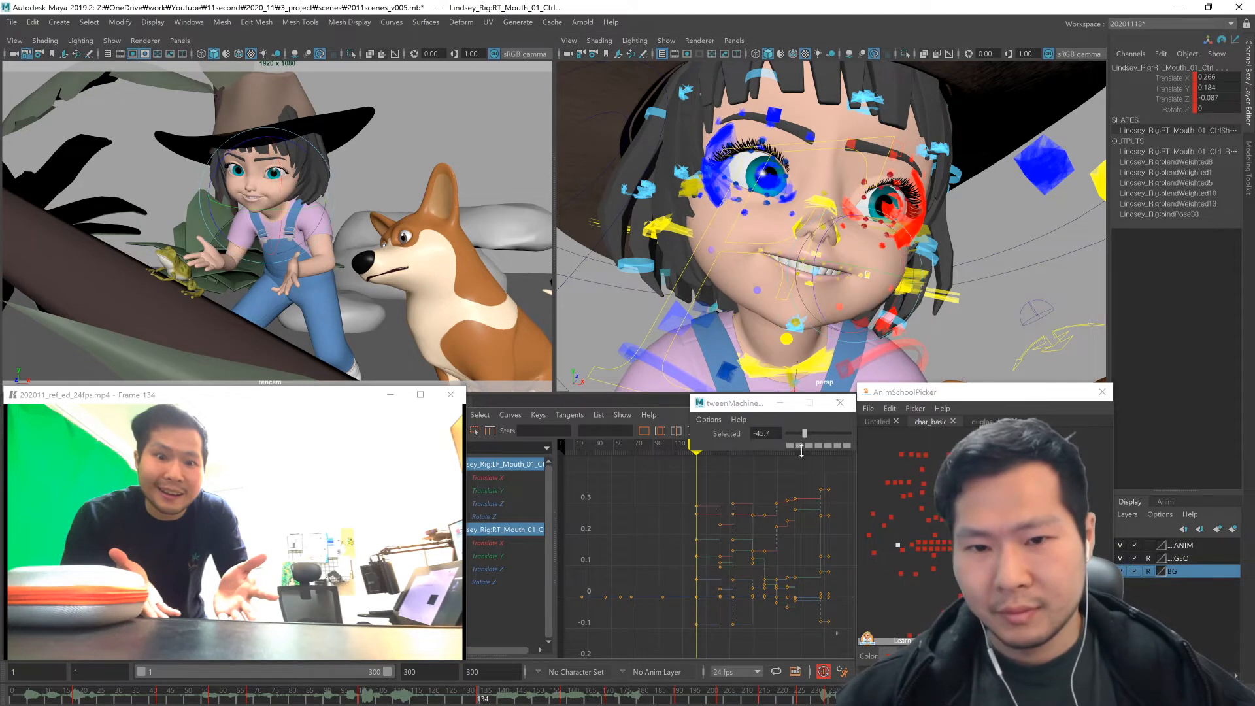
- Tween both mouth corners to 46.7 at frame 131, transfer that pose to frame 134 and delete the temporary key at frame 131
{"action": "key", "text": "alt+comma"}
{"action": "key", "text": "alt+comma"}
{"action": "key", "text": "alt+comma"}
{"action": "left_click", "coordinate": [825, 443]}
{"action": "key", "text": "ctrl+c"}
{"action": "key", "text": "period"}
{"action": "key", "text": "ctrl+v"}
{"action": "key", "text": "comma"}
{"action": "key", "text": "Delete"}
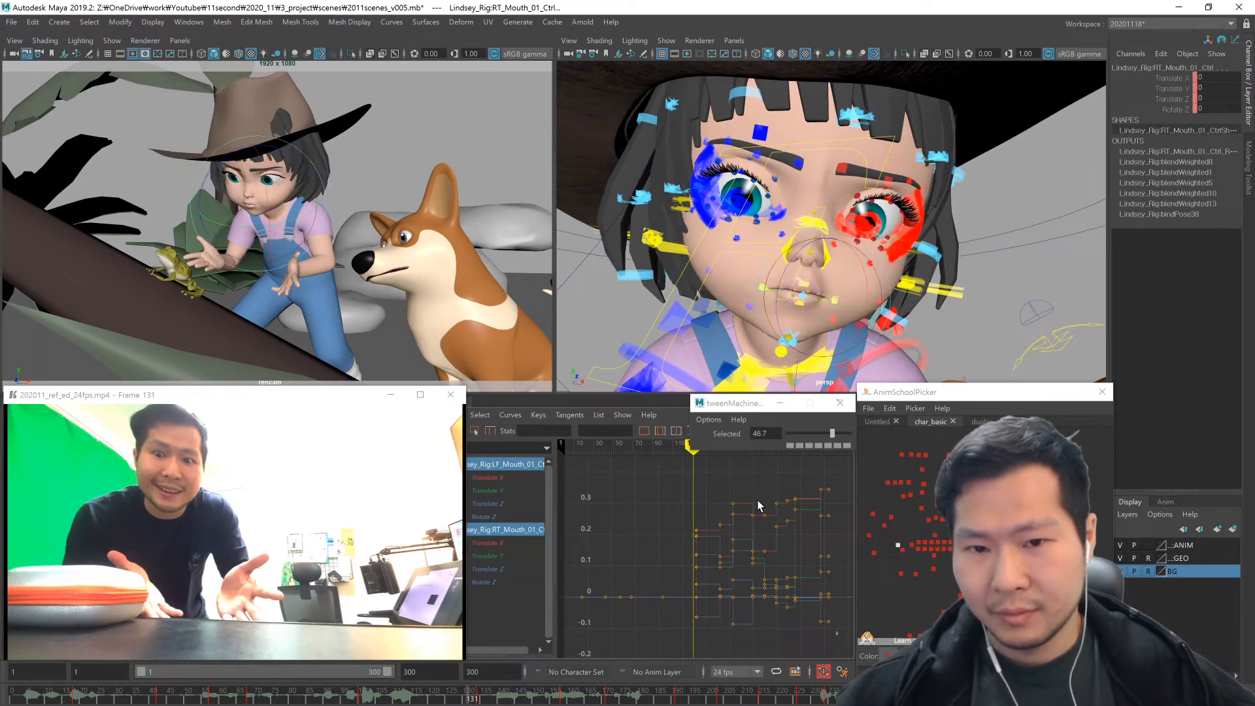
{"action": "mouse_move", "coordinate": [471, 698]}
{"action": "left_mouse_down"}
{"action": "mouse_move", "coordinate": [482, 699]}
{"action": "mouse_move", "coordinate": [392, 698]}
{"action": "mouse_move", "coordinate": [448, 701]}
{"action": "left_mouse_up"}
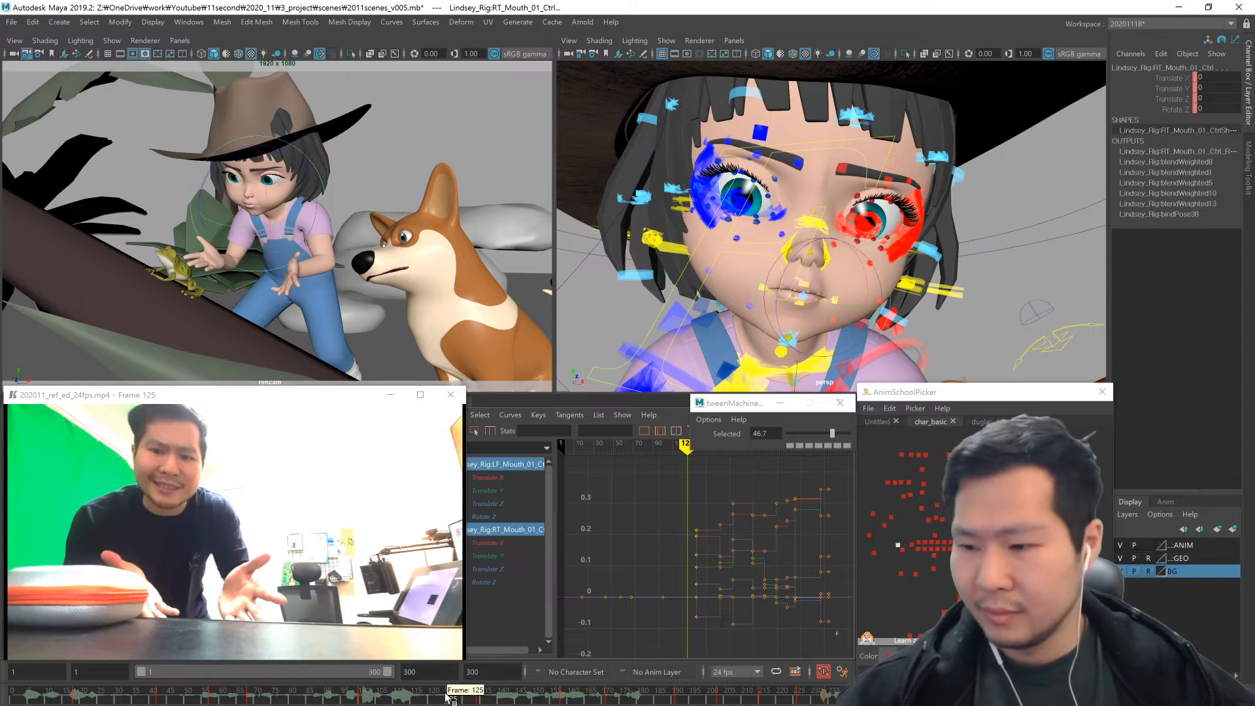
- Play and step through the keyed poses from frame 100 to 134, comparing the girl's mouth and face with the reference video
{"action": "key", "text": "comma"}
{"action": "key", "text": "comma"}
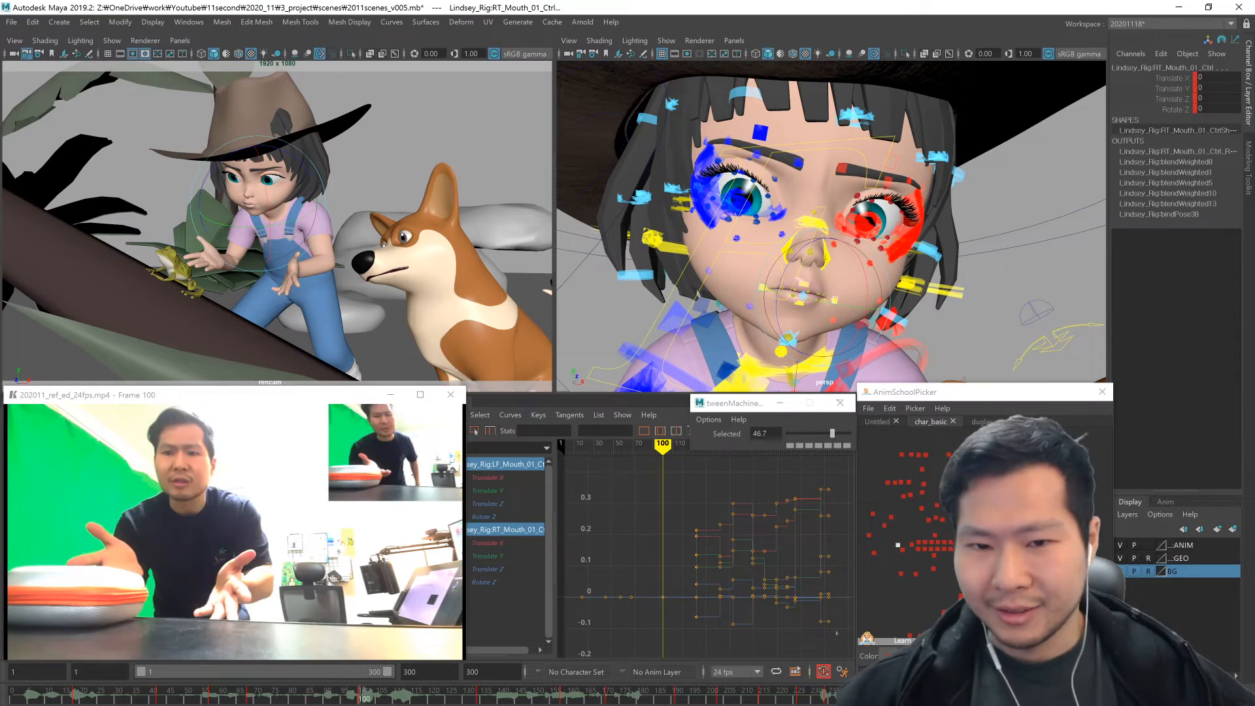
{"action": "key", "text": "alt+v"}
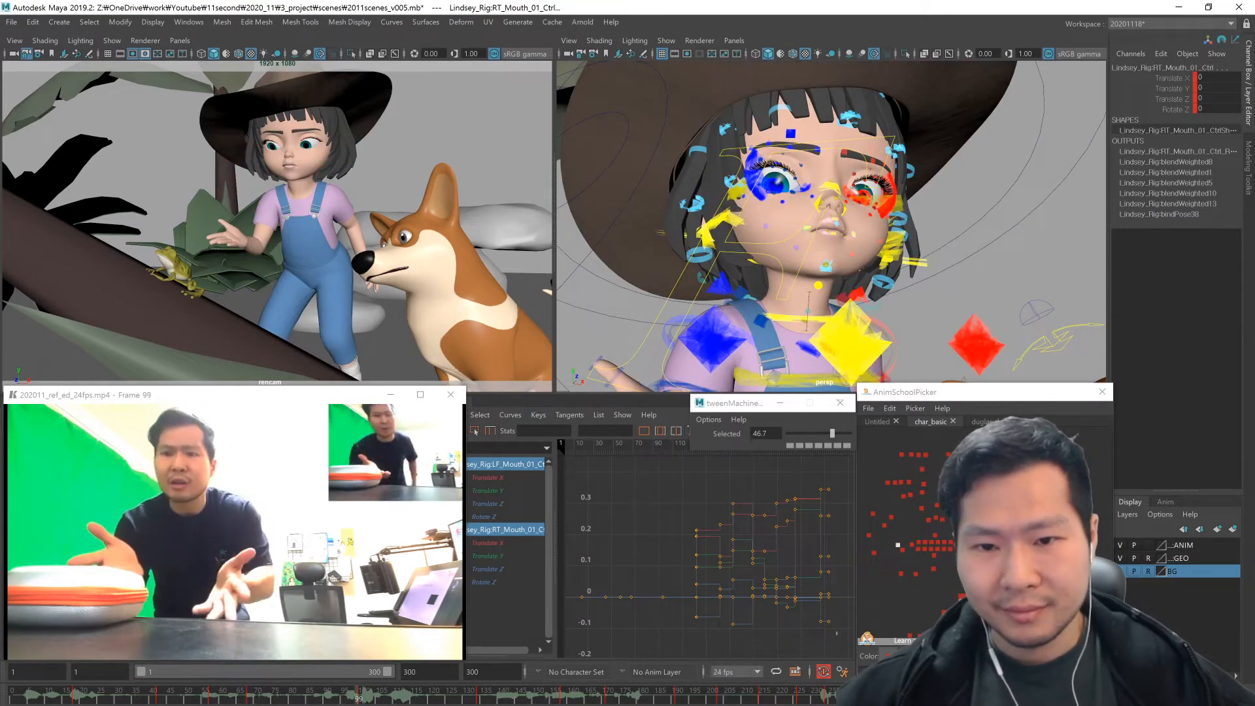
{"action": "key", "text": "alt+v"}
{"action": "key", "text": "comma"}
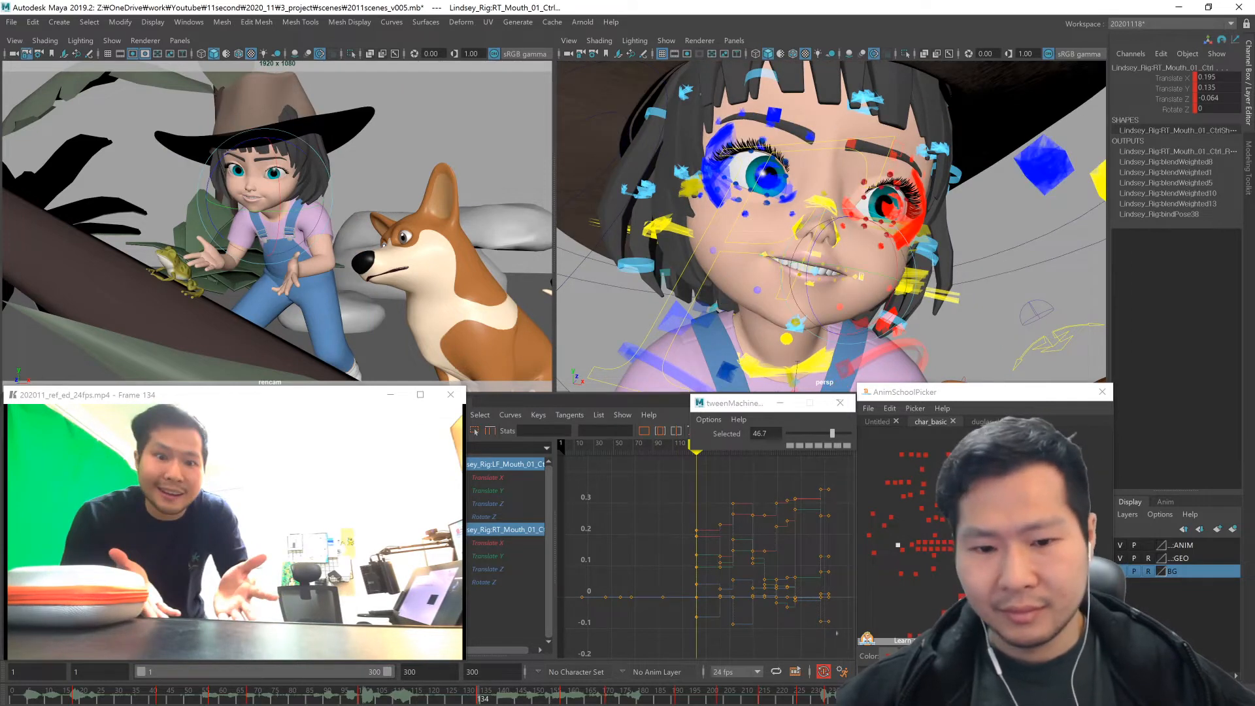
{"action": "key", "text": "comma"}
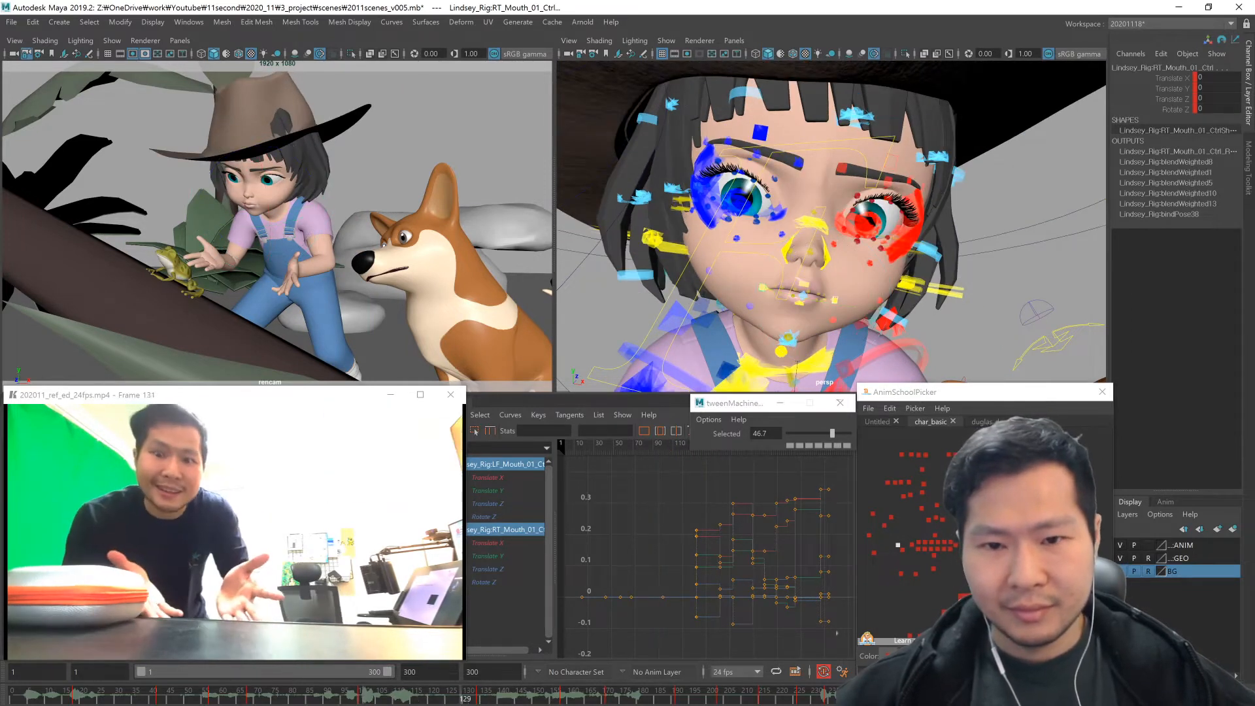
{"action": "key", "text": "period"}
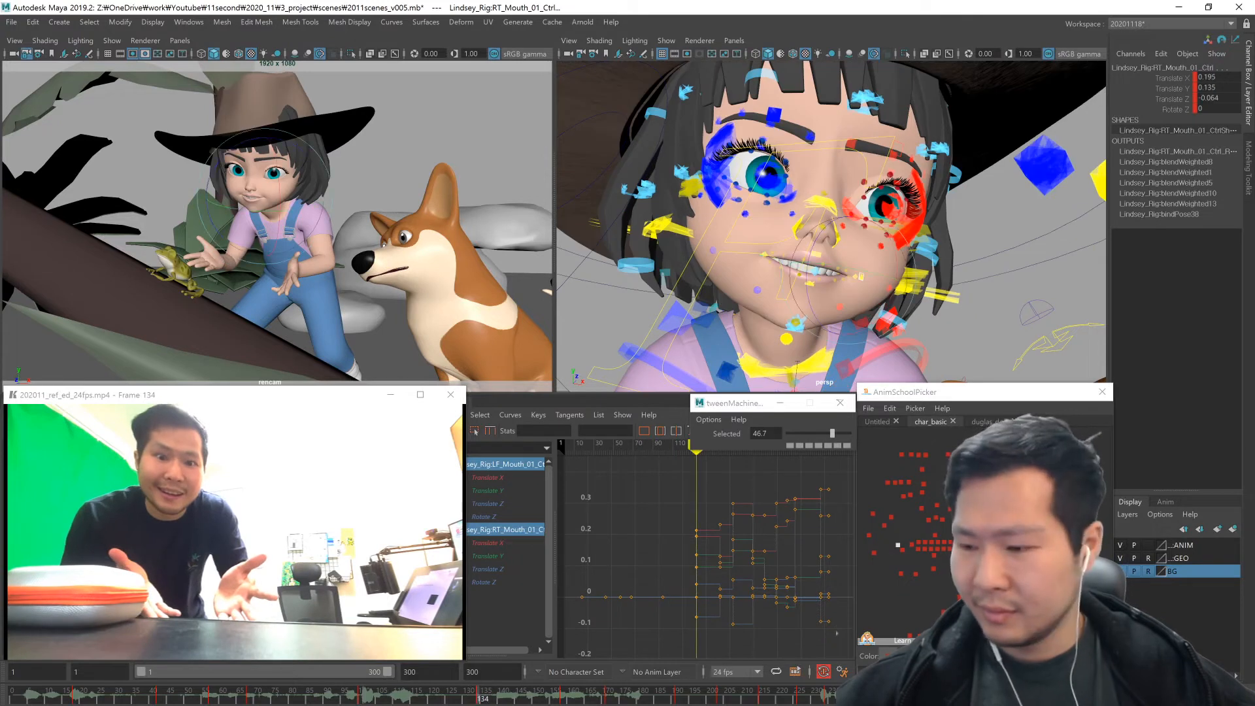
- Rotate both of the girl's clavicle controls at frame 134 to about X -5.098, Y -19.841, Z 5.316 and compare with the preceding key
{"action": "left_click", "coordinate": [972, 432]}
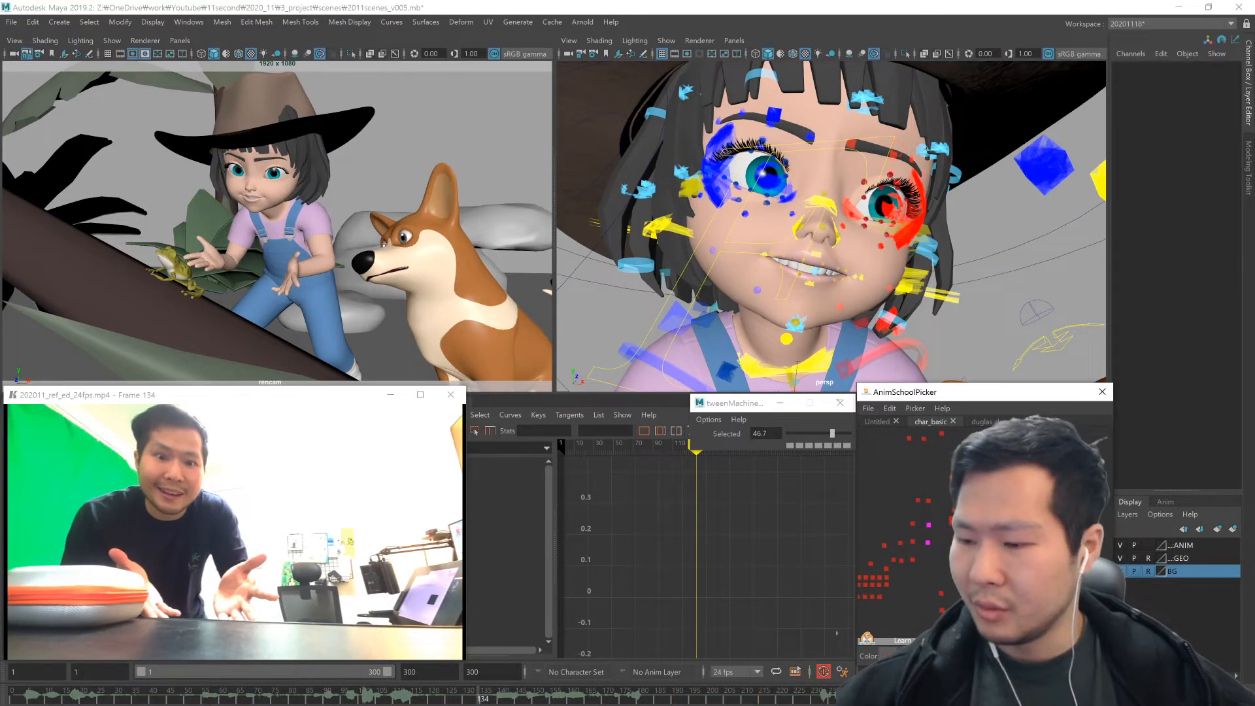
{"action": "left_click", "coordinate": [928, 500]}
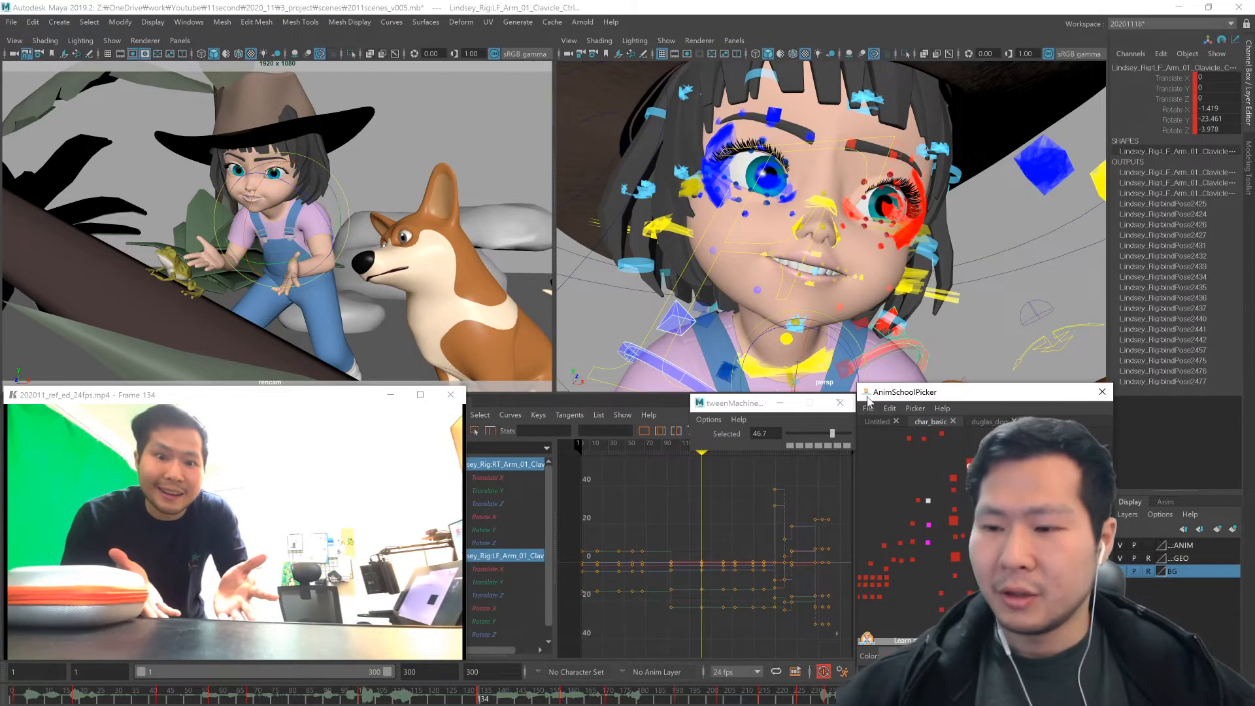
{"action": "right_click_drag", "start_coordinate": [884, 331], "coordinate": [840, 322], "text": "alt"}
{"action": "left_click_drag", "start_coordinate": [839, 322], "coordinate": [844, 386]}
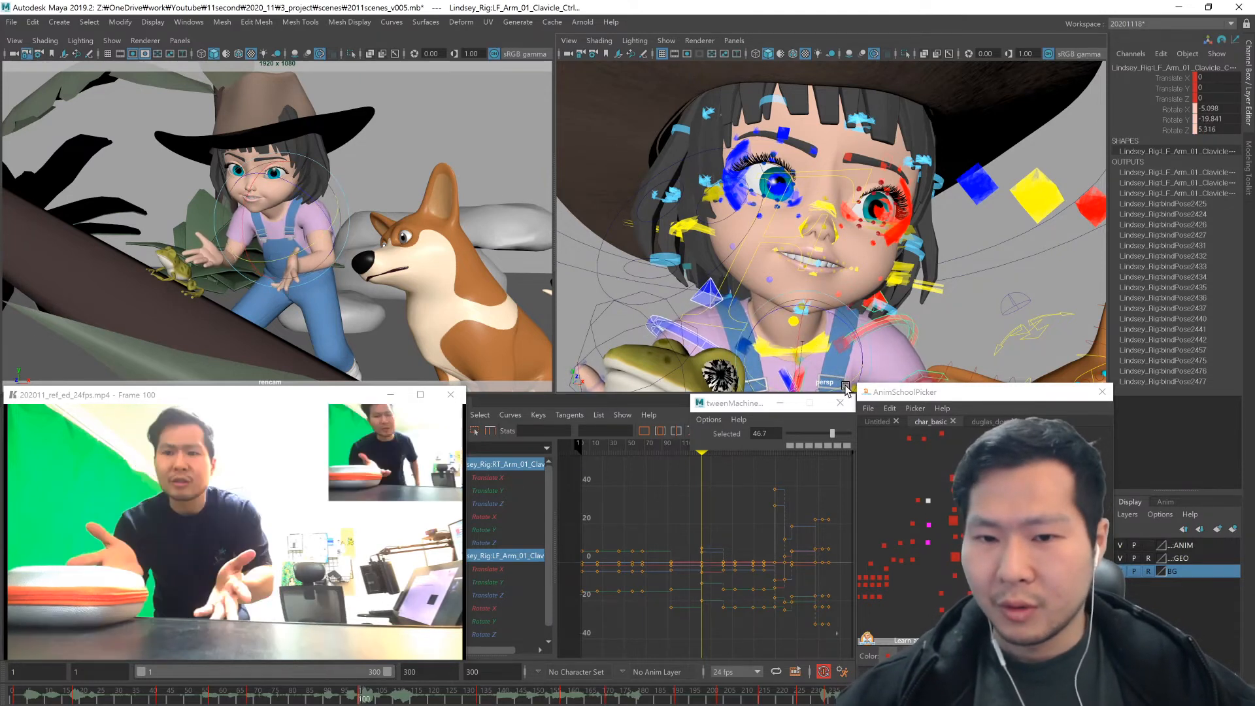
{"action": "key", "text": "comma"}
{"action": "key", "text": "period"}
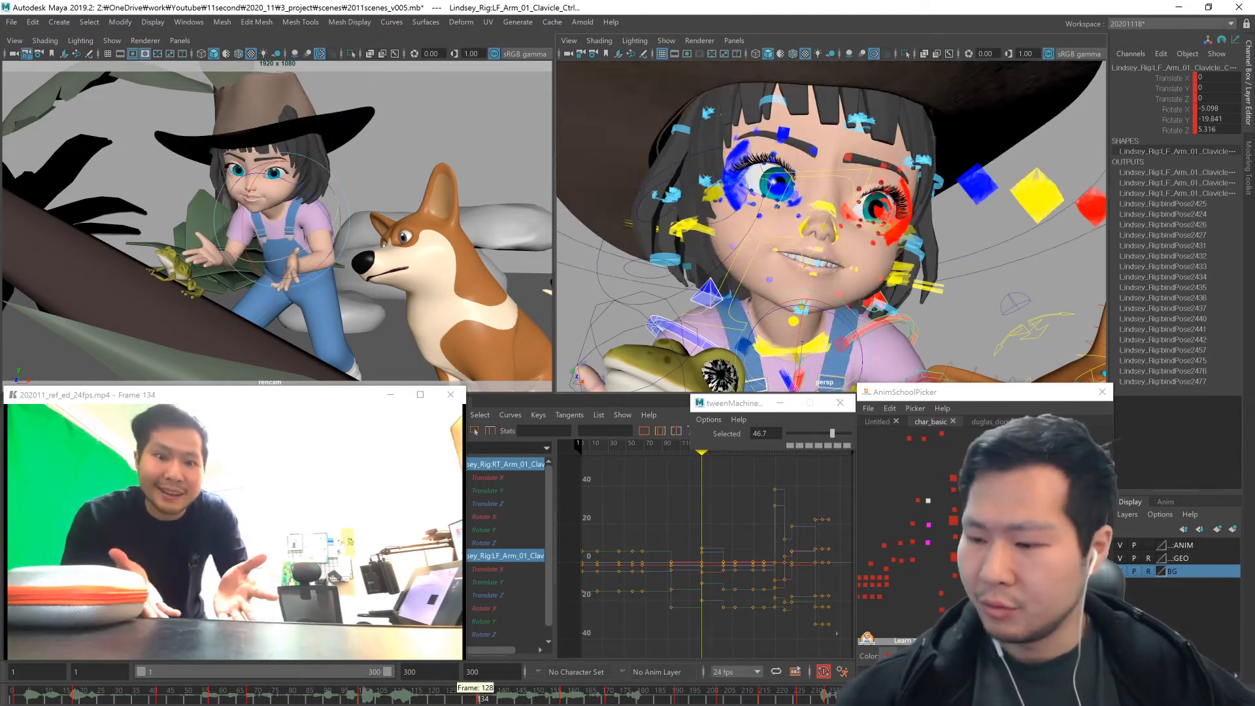
- Examine the girl's torso around its second FK control at frame 134 and compare the bend with the preceding keyed poses
{"action": "left_click", "coordinate": [953, 520]}
{"action": "right_click_drag", "start_coordinate": [897, 342], "coordinate": [884, 354], "text": "alt"}
{"action": "middle_click_drag", "start_coordinate": [902, 355], "coordinate": [902, 304], "text": "alt"}
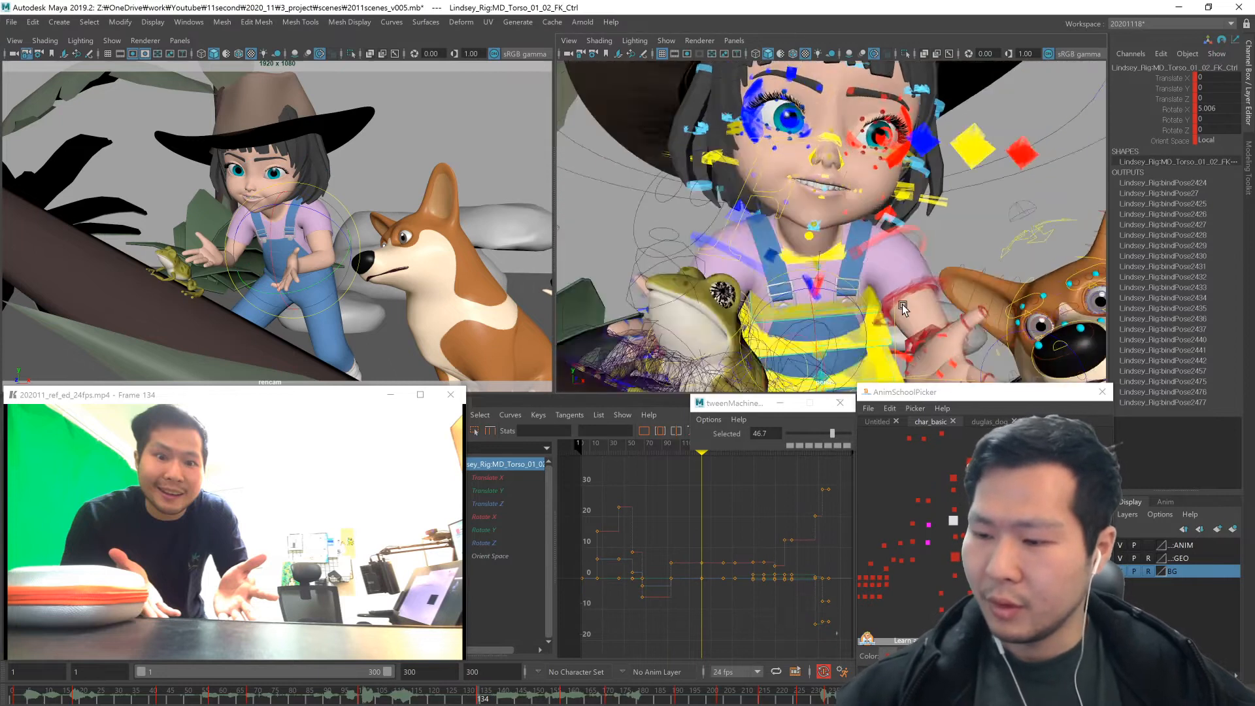
{"action": "left_click_drag", "start_coordinate": [902, 308], "coordinate": [829, 354], "text": "alt"}
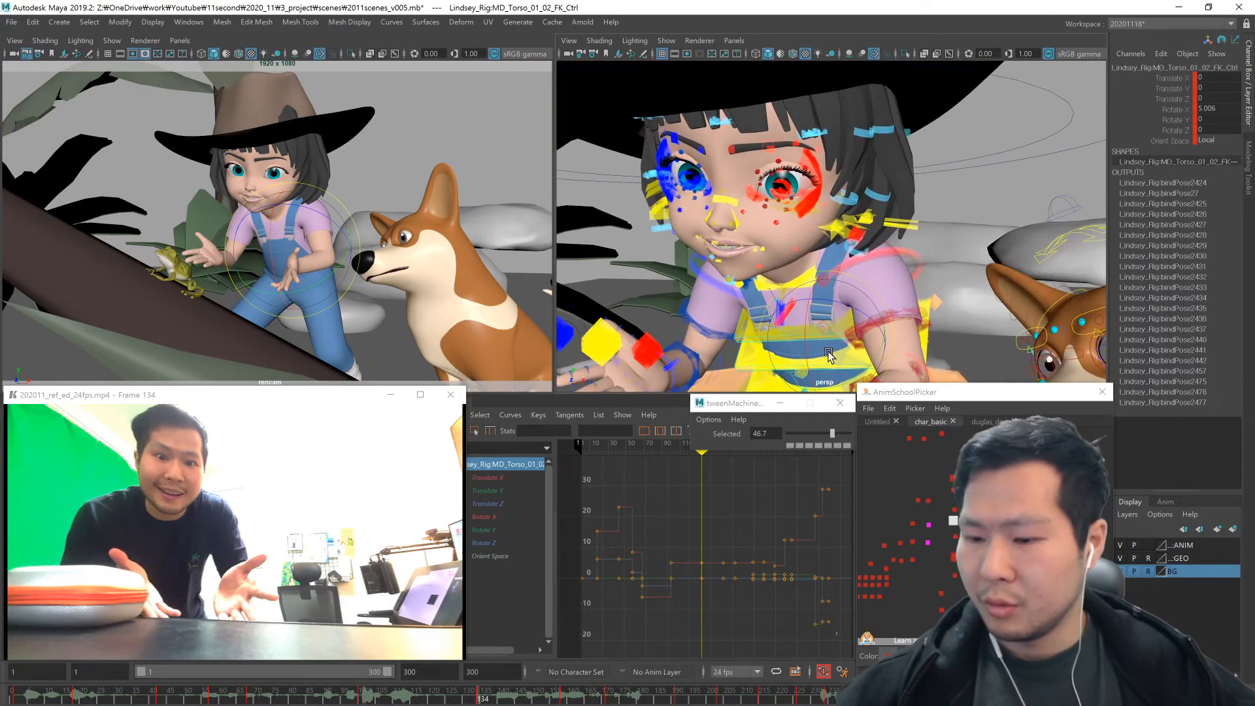
{"action": "key", "text": "comma"}
{"action": "key", "text": "period"}
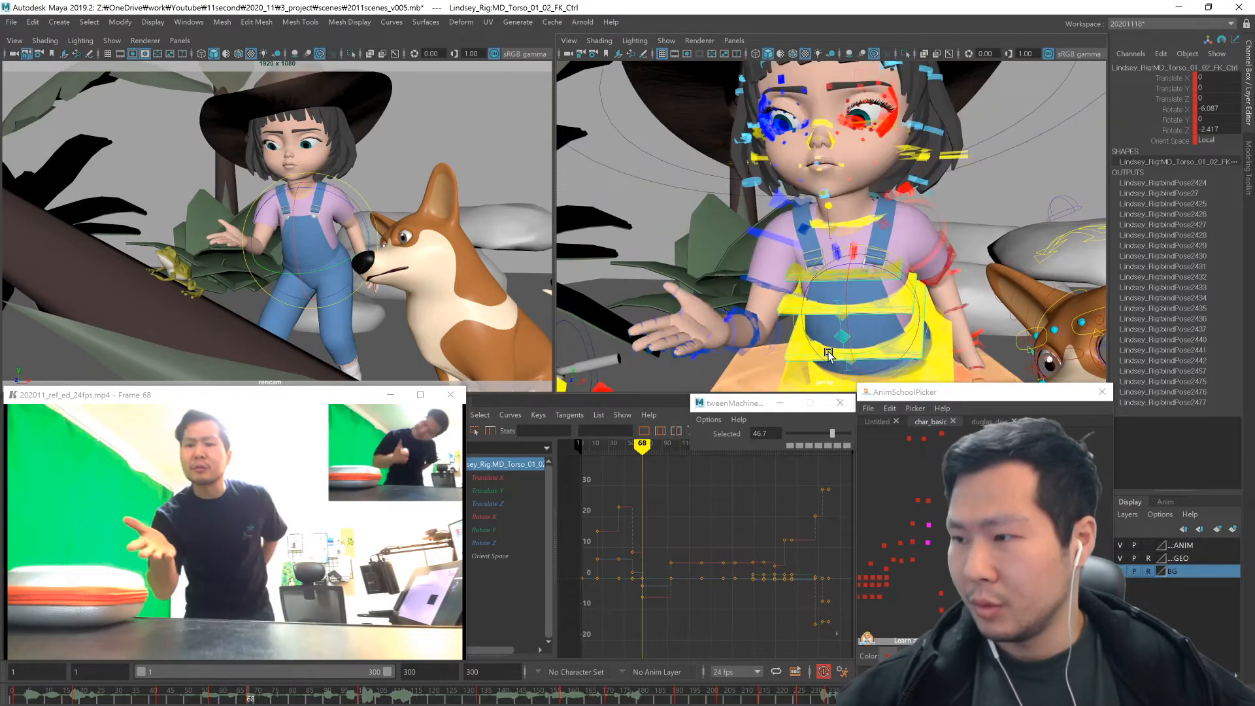
{"action": "key", "text": "comma"}
{"action": "key", "text": "period"}
- Straighten the girl's upper body at frame 134, bringing the third torso FK control to rotate X 0.835, and compare with the preceding key
{"action": "left_click_drag", "start_coordinate": [807, 368], "coordinate": [798, 318]}
{"action": "left_click", "coordinate": [954, 510]}
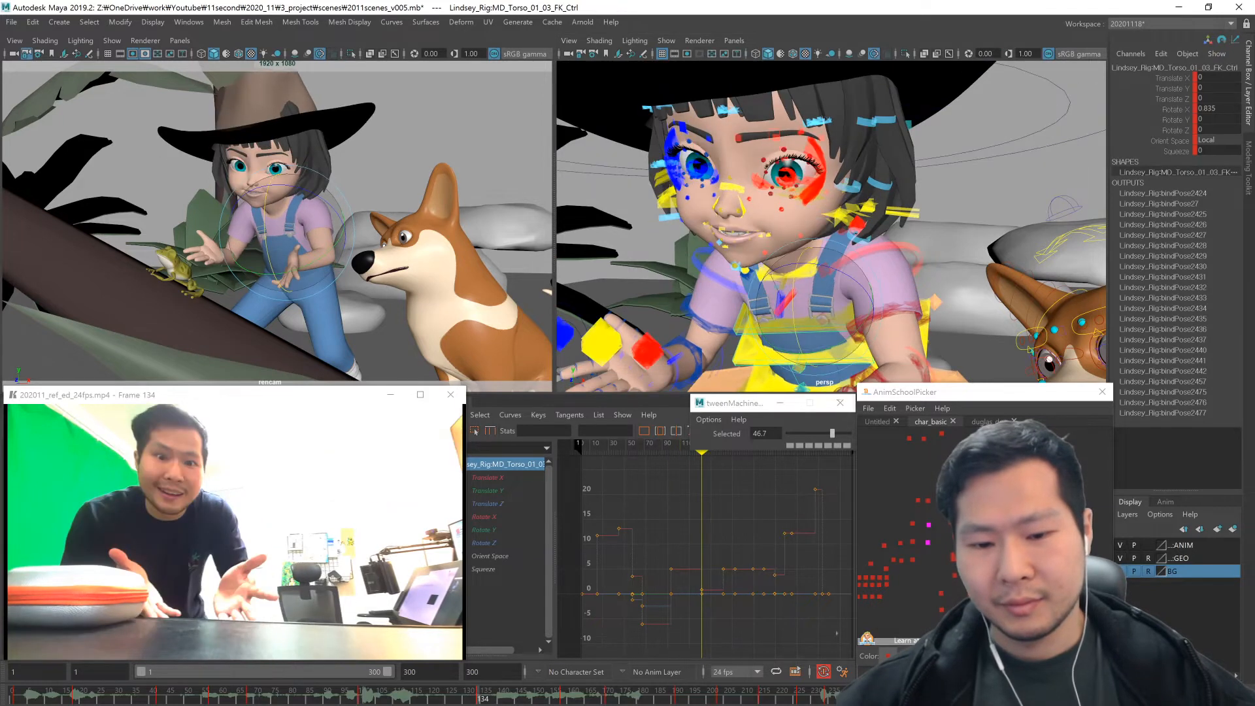
{"action": "mouse_move", "coordinate": [474, 704]}
{"action": "left_mouse_down"}
{"action": "mouse_move", "coordinate": [459, 700]}
{"action": "mouse_move", "coordinate": [477, 700]}
{"action": "left_mouse_up"}
{"action": "key", "text": "comma"}
{"action": "key", "text": "period"}
- Compare the girl's body position with the neighbouring keys and move her COG control at frame 134 to X -2.296, Y -1.096, Z 7.597
{"action": "left_click", "coordinate": [955, 557]}
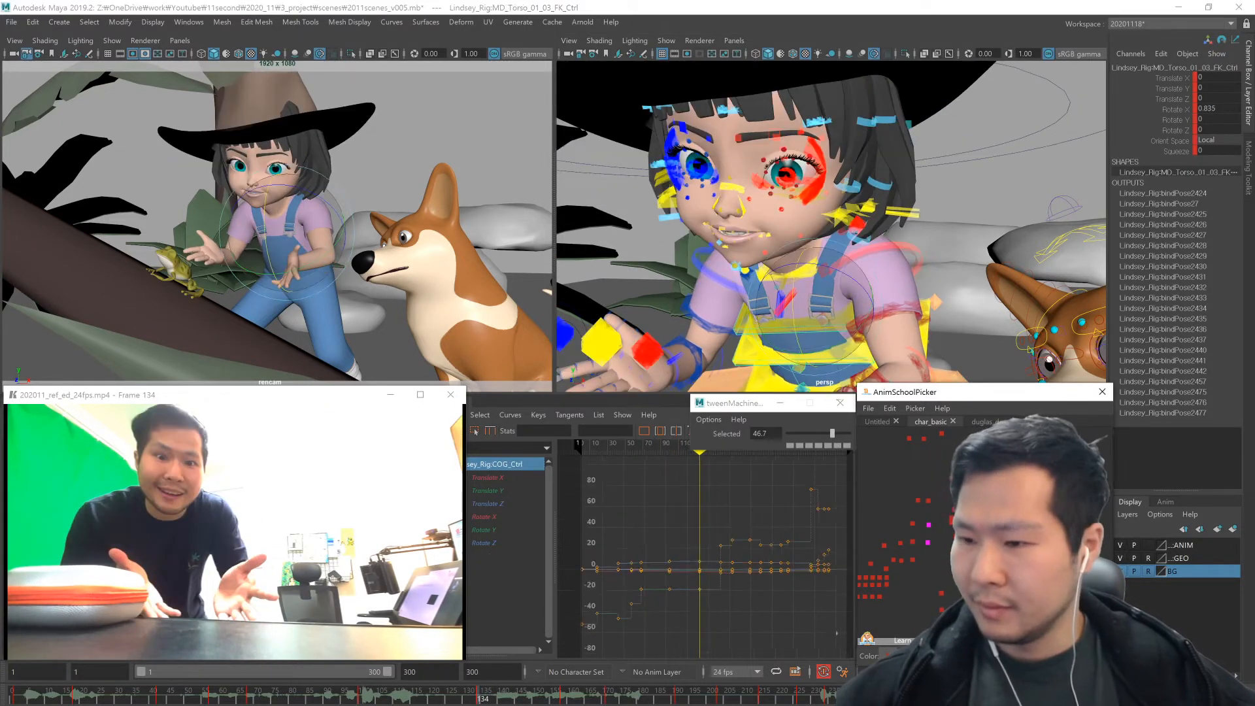
{"action": "key", "text": "w"}
{"action": "left_click_drag", "start_coordinate": [892, 346], "coordinate": [987, 351], "text": "alt"}
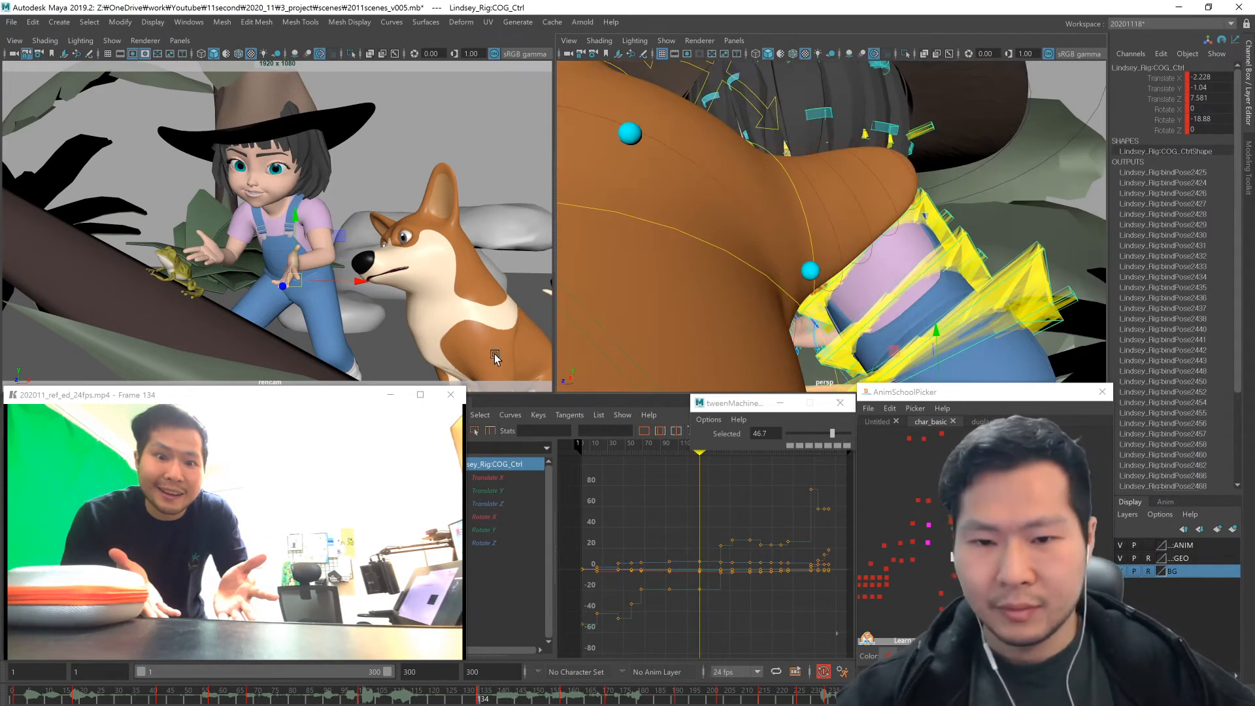
{"action": "key", "text": "comma"}
{"action": "key", "text": "period"}
{"action": "key", "text": "period"}
{"action": "key", "text": "comma"}
{"action": "key", "text": "period"}
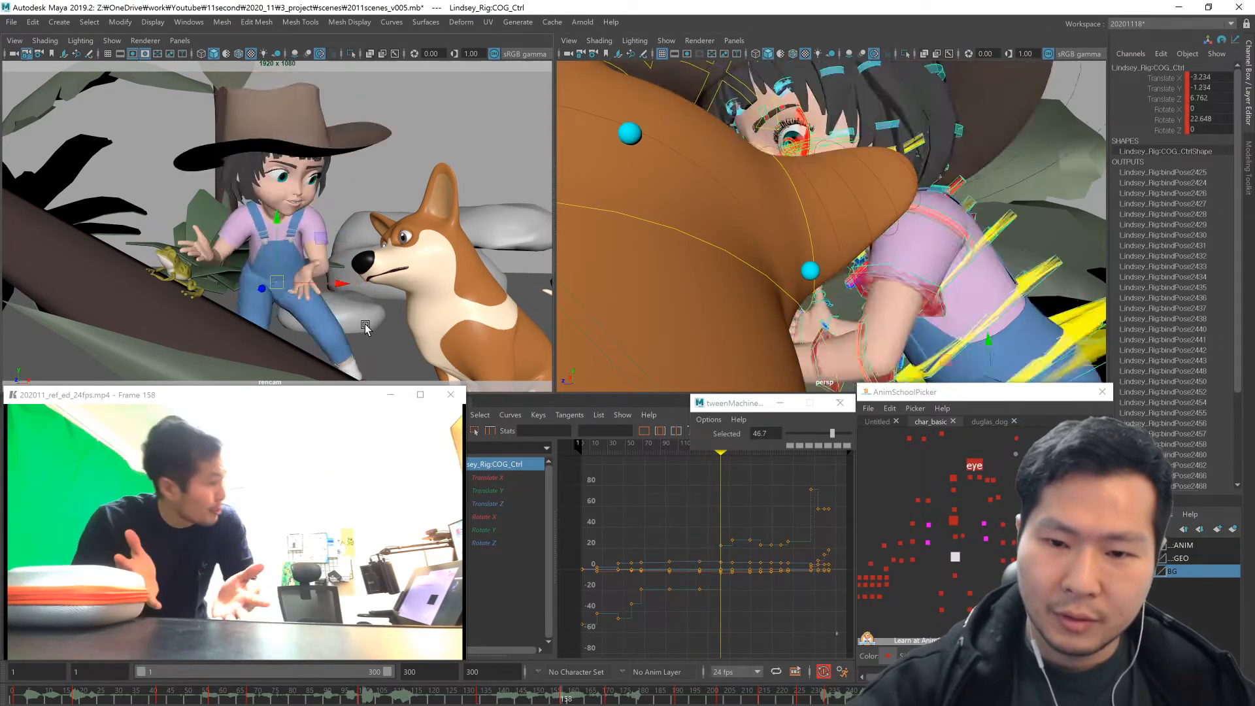
{"action": "key", "text": "comma"}
{"action": "middle_click_drag", "start_coordinate": [364, 326], "coordinate": [362, 328]}
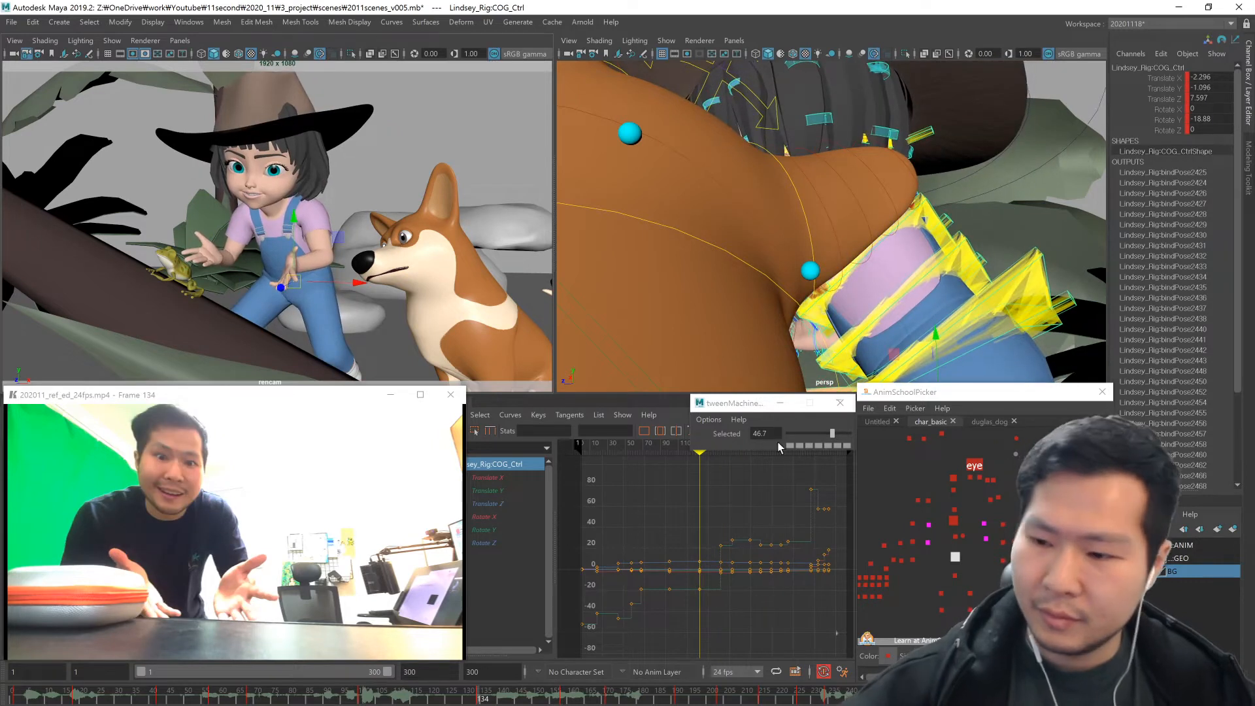
- Tween the COG control at frame 134 with a value of -76.1 and move it to X -2.376, Y -1.106, Z 7.49
{"action": "left_click_drag", "start_coordinate": [806, 434], "coordinate": [804, 439]}
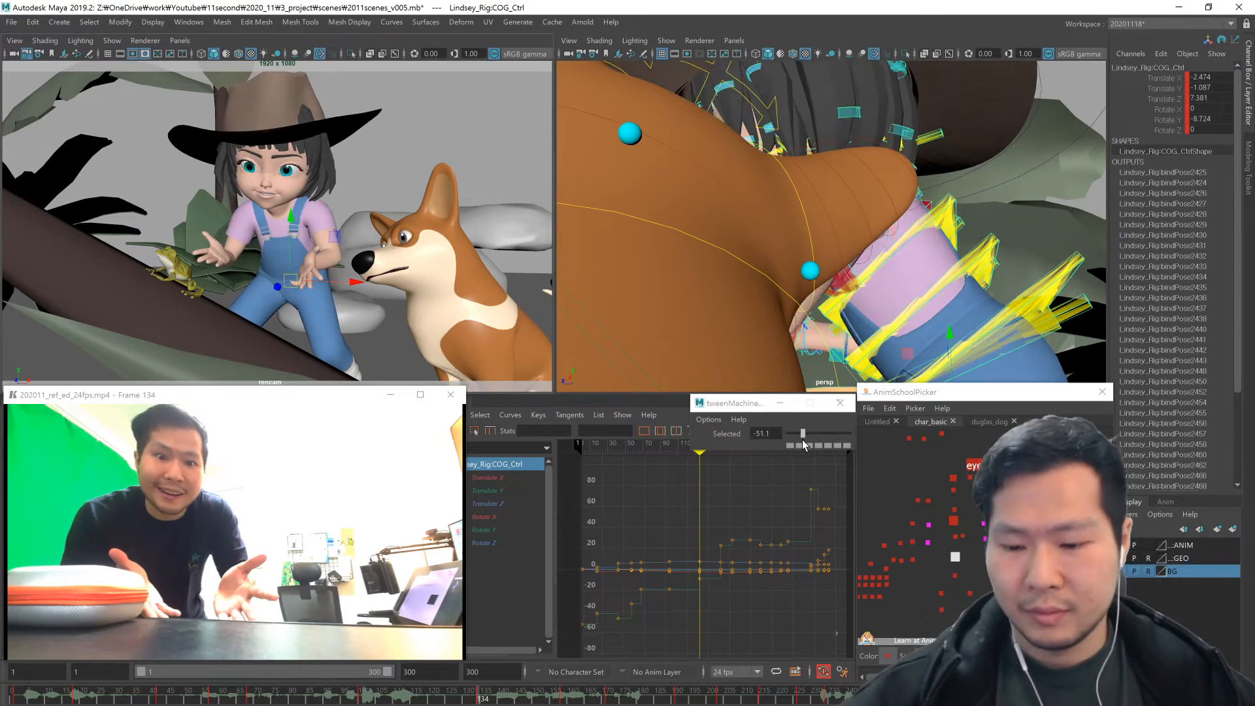
{"action": "key", "text": "ctrl+z"}
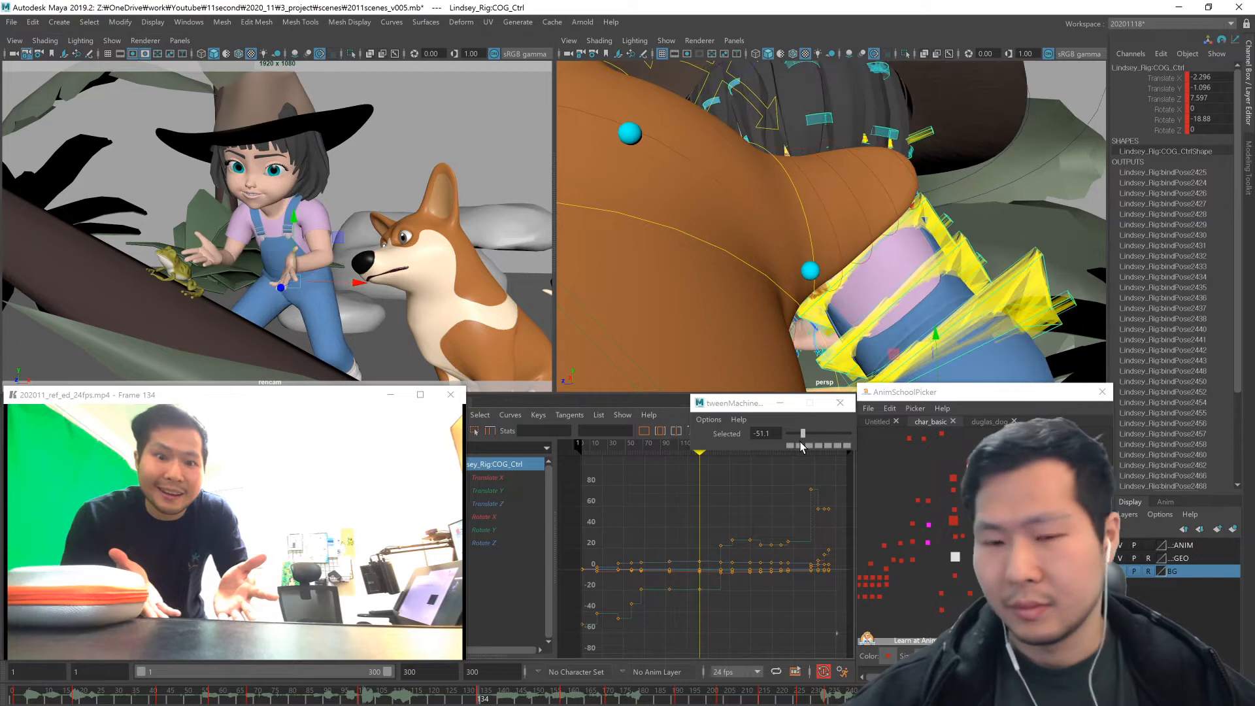
{"action": "left_click", "coordinate": [795, 436]}
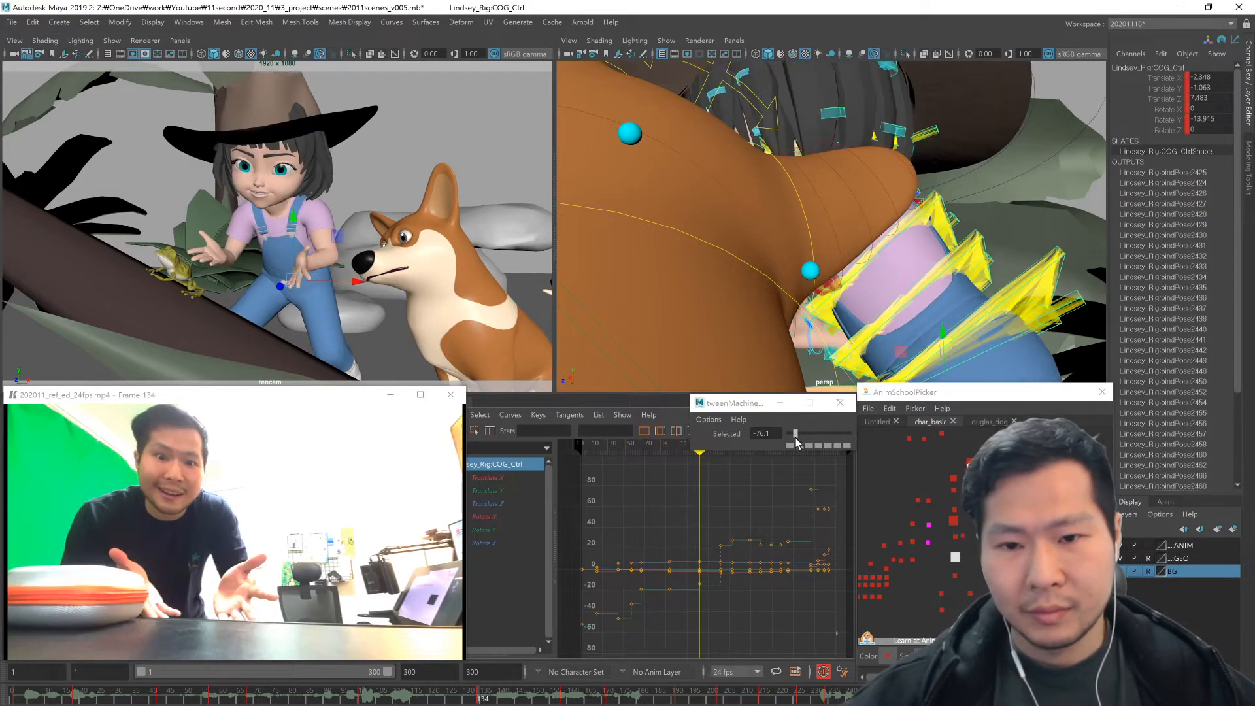
{"action": "middle_click_drag", "start_coordinate": [359, 317], "coordinate": [359, 319]}
{"action": "key", "text": "comma"}
{"action": "key", "text": "period"}
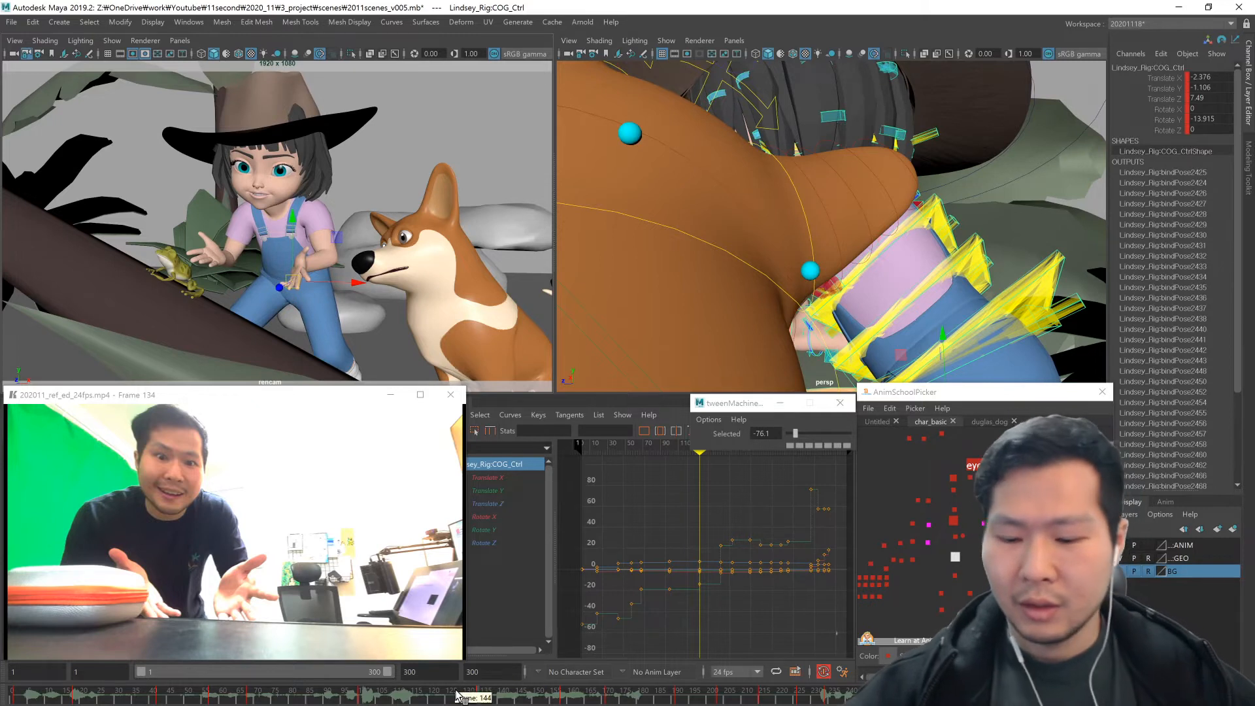
- Play and scrub through the body movement around frame 134 and into the turn towards the dog, comparing it with the reference video
{"action": "key", "text": "alt+v"}
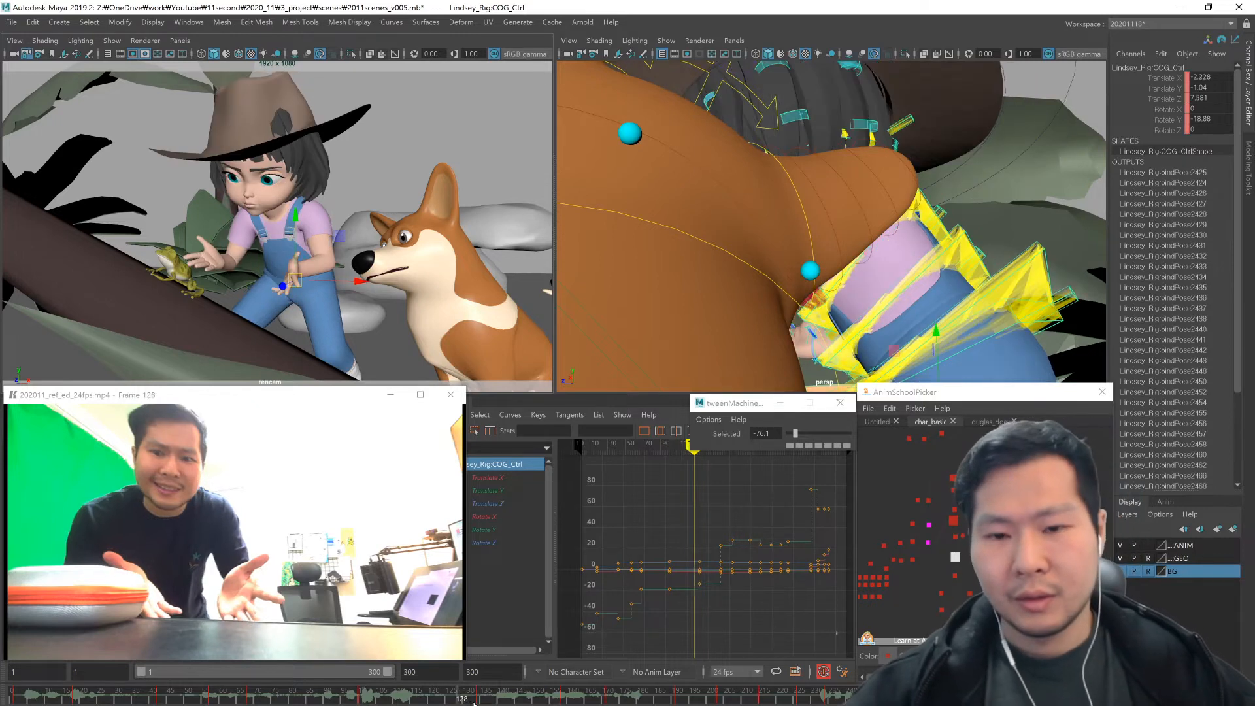
{"action": "key", "text": "alt+v"}
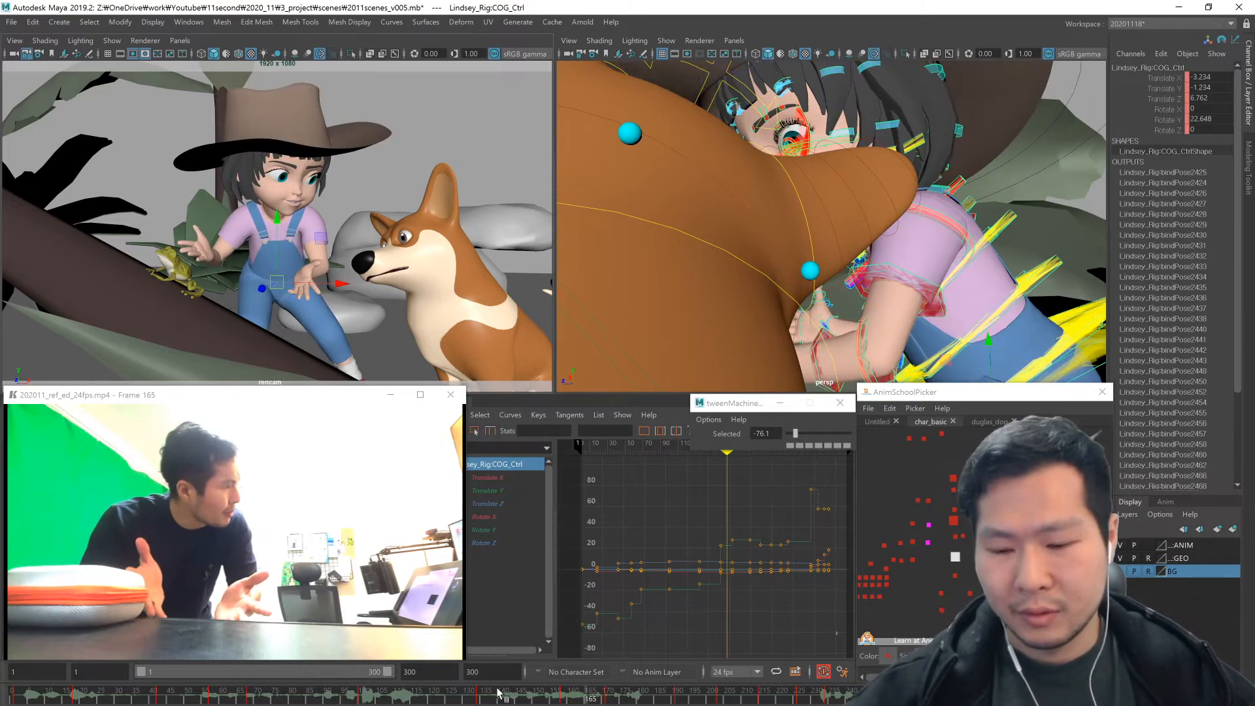
{"action": "key", "text": "comma"}
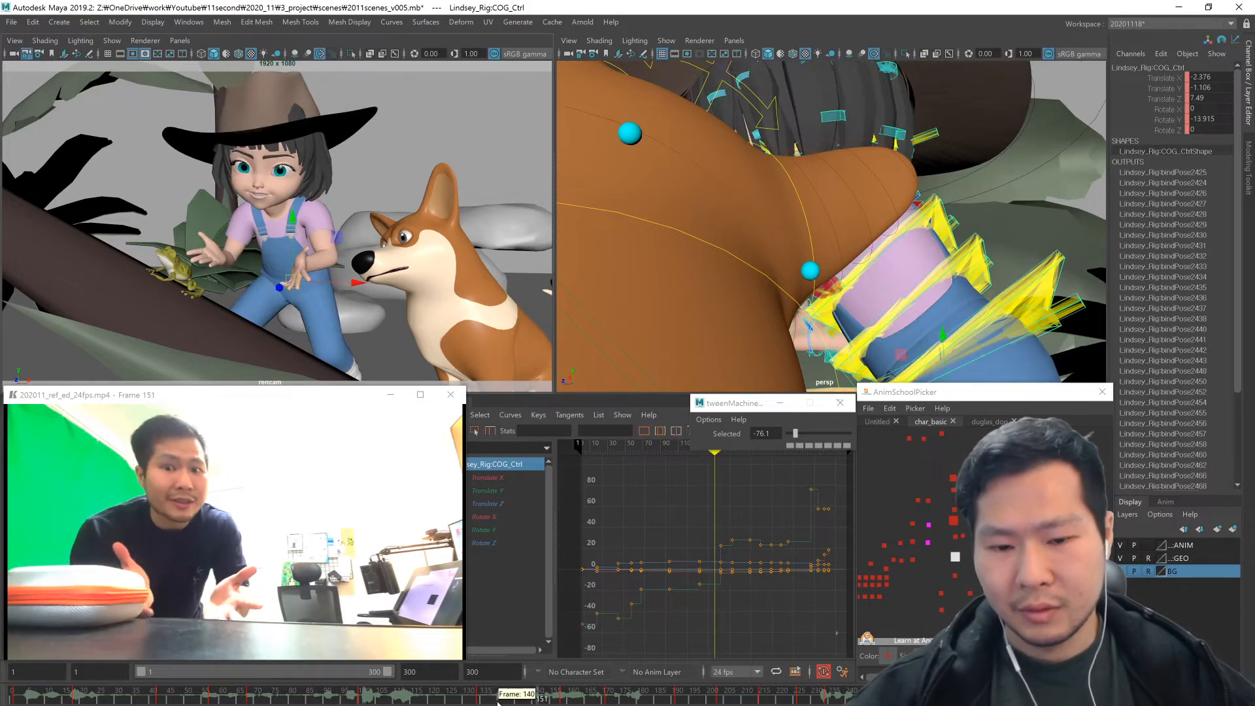
{"action": "left_click", "coordinate": [577, 700]}
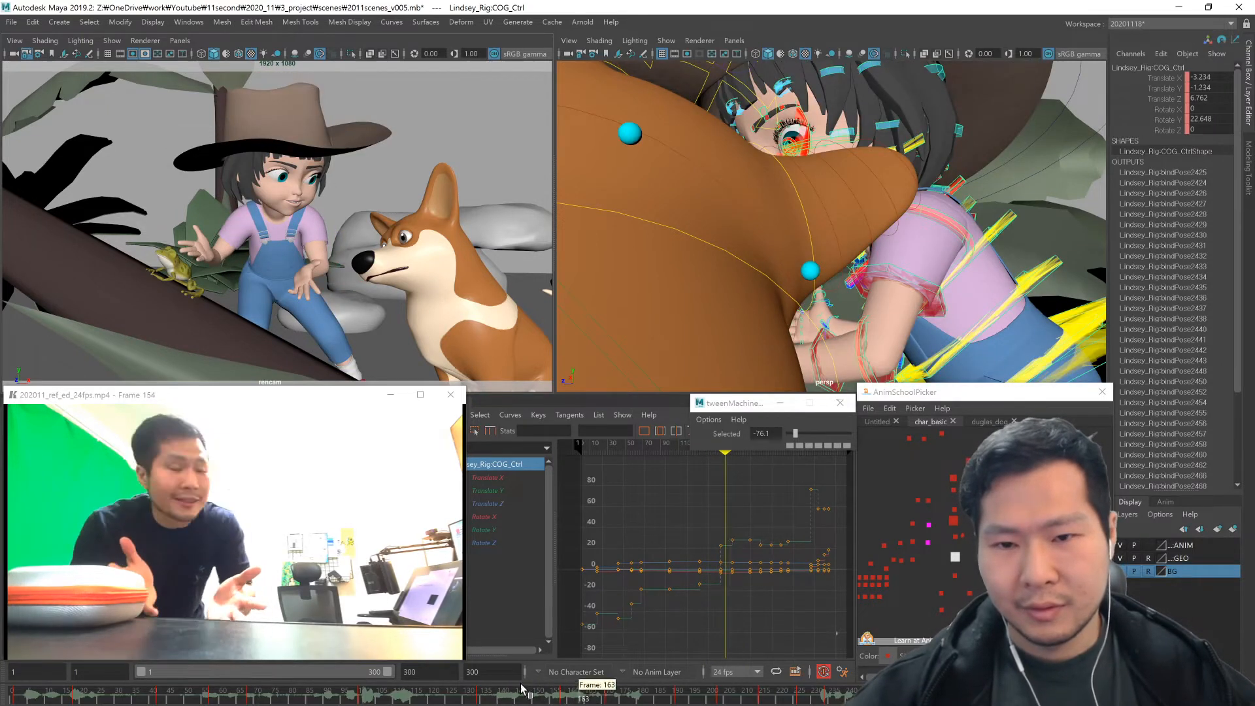
{"action": "left_click_drag", "start_coordinate": [523, 690], "coordinate": [406, 686]}
{"action": "key", "text": "alt+v"}
{"action": "key", "text": "alt+v"}
{"action": "key", "text": "comma"}
- Rotate the girl's neck FK control at frame 134 to X 16.74, Y 13.039, Z -4.961 and compare with the preceding key
{"action": "left_click", "coordinate": [952, 475]}
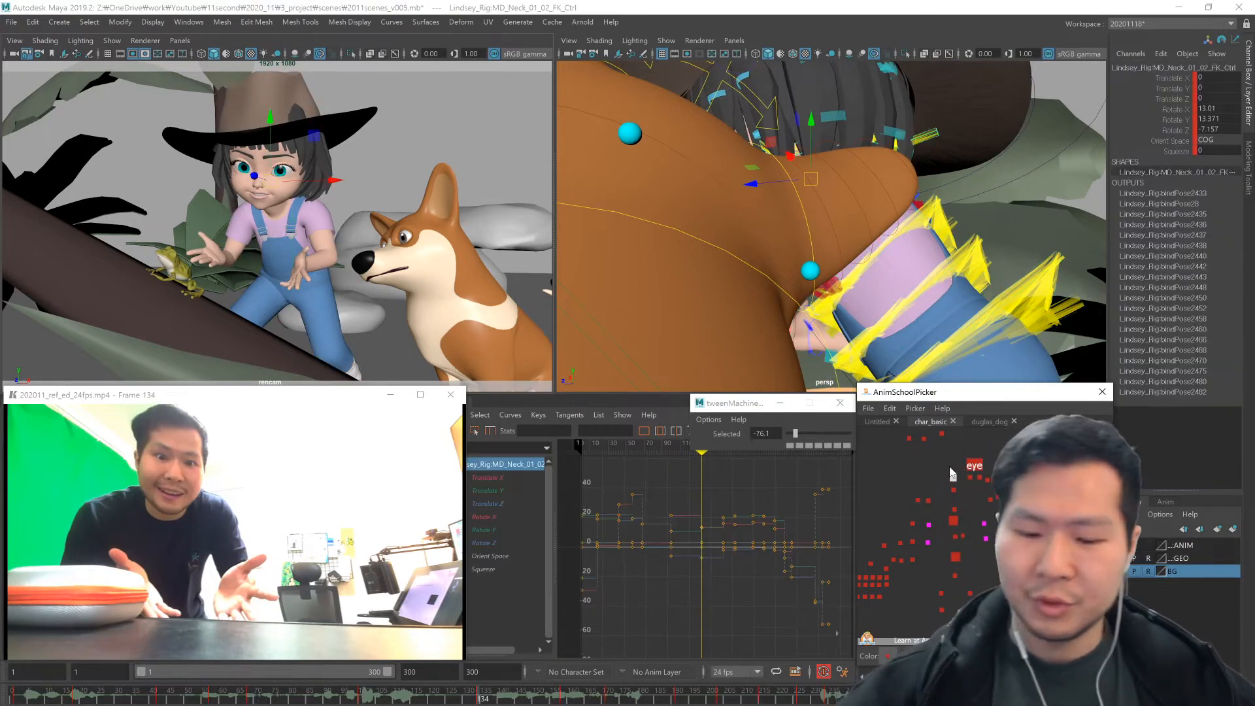
{"action": "key", "text": "e"}
{"action": "left_click_drag", "start_coordinate": [259, 221], "coordinate": [263, 230]}
{"action": "key", "text": "comma"}
{"action": "key", "text": "period"}
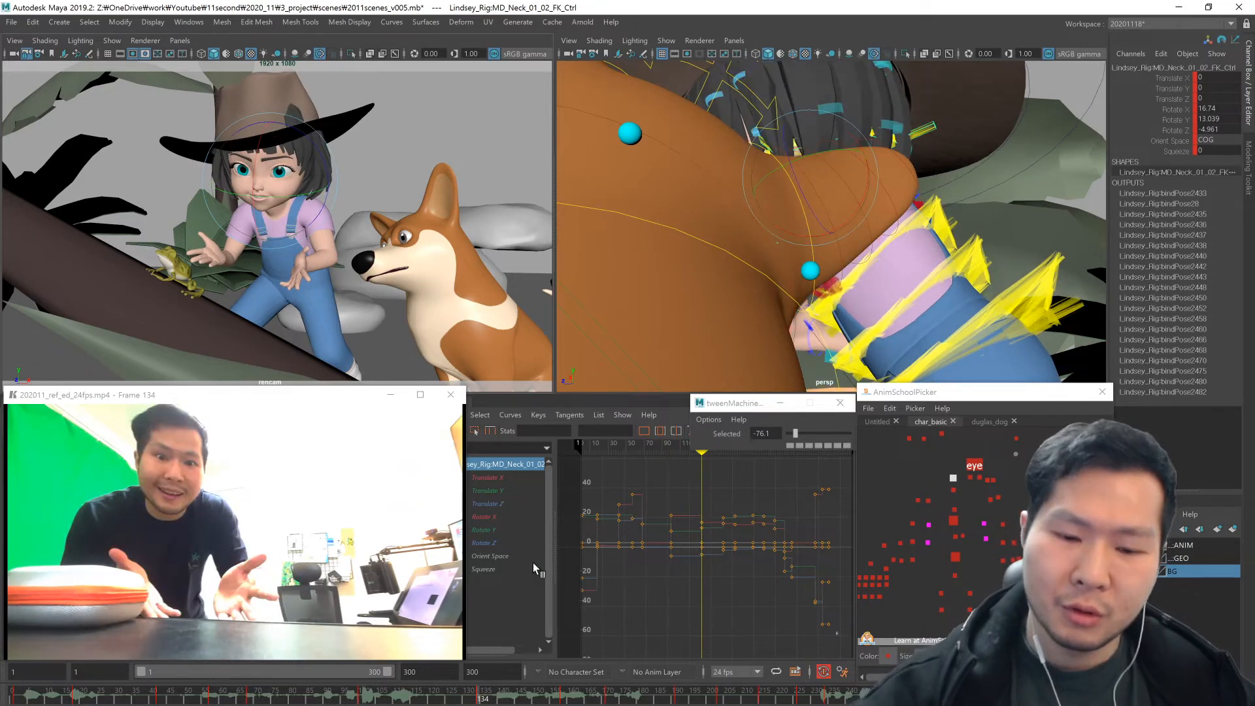
- Check the girl's head pose at frame 134 against the adjacent keys and in playback with the reference video
{"action": "key", "text": "comma"}
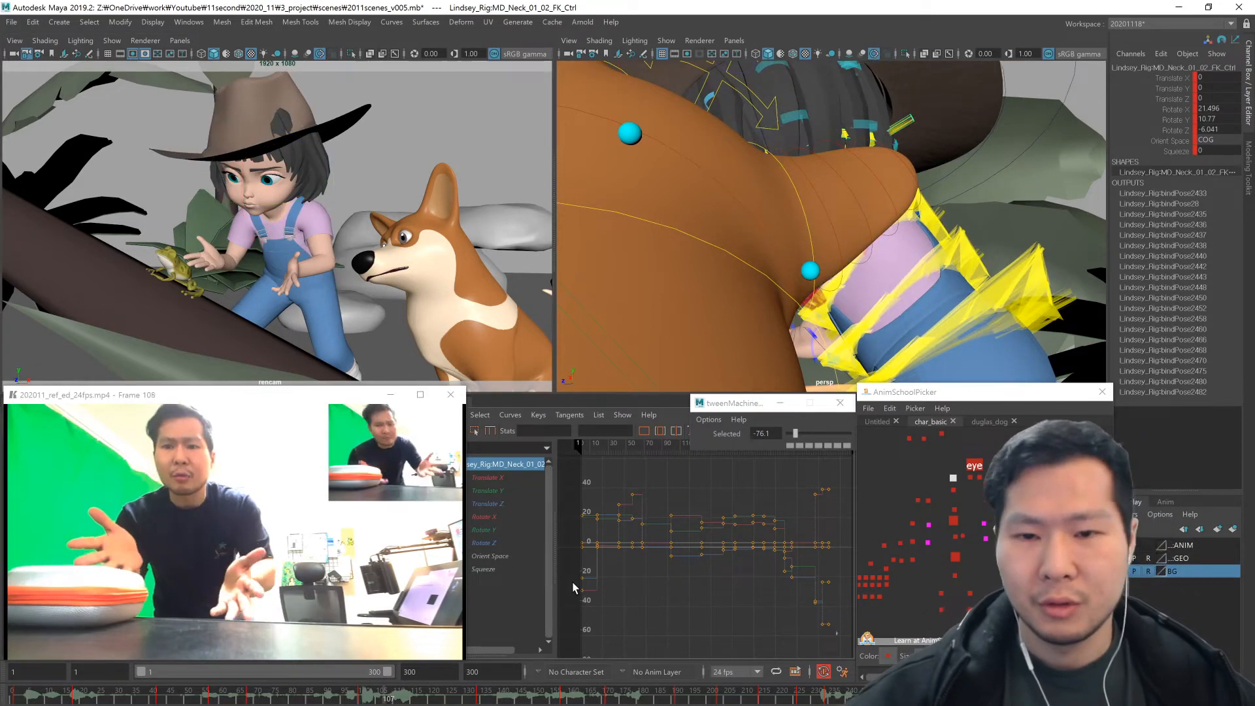
{"action": "key", "text": "period"}
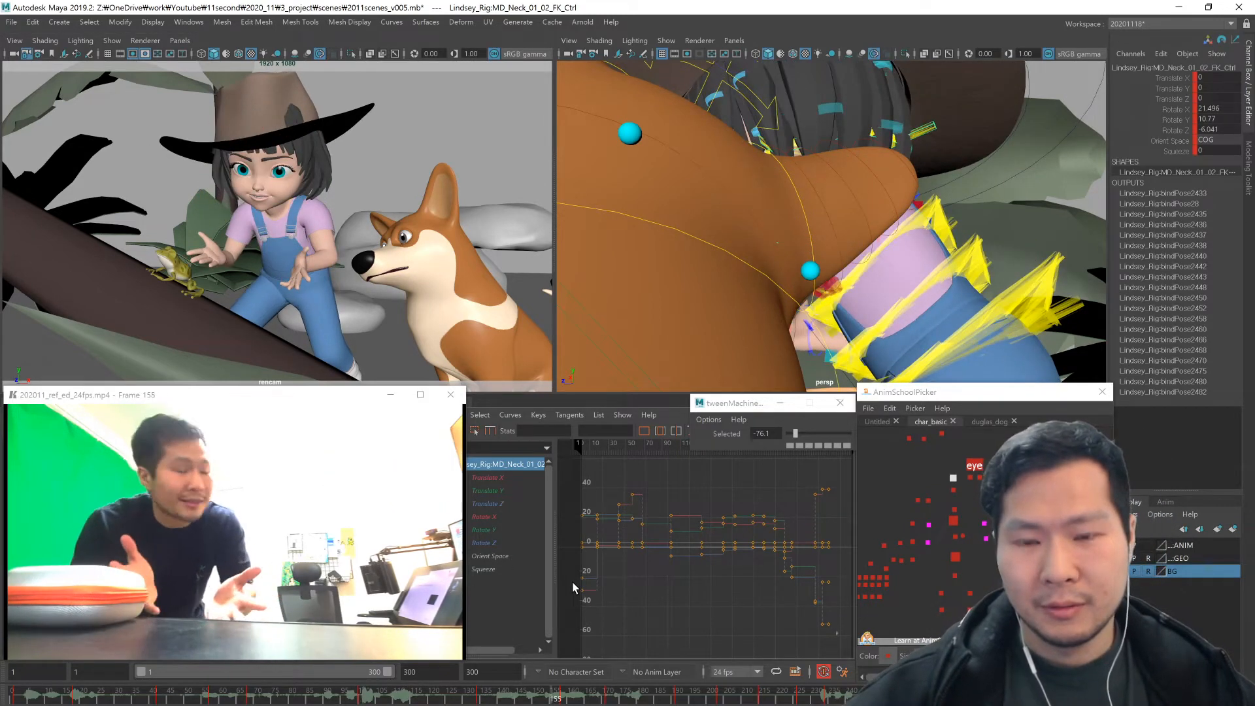
{"action": "key", "text": "period"}
{"action": "left_click", "coordinate": [489, 695]}
{"action": "key", "text": "alt+v"}
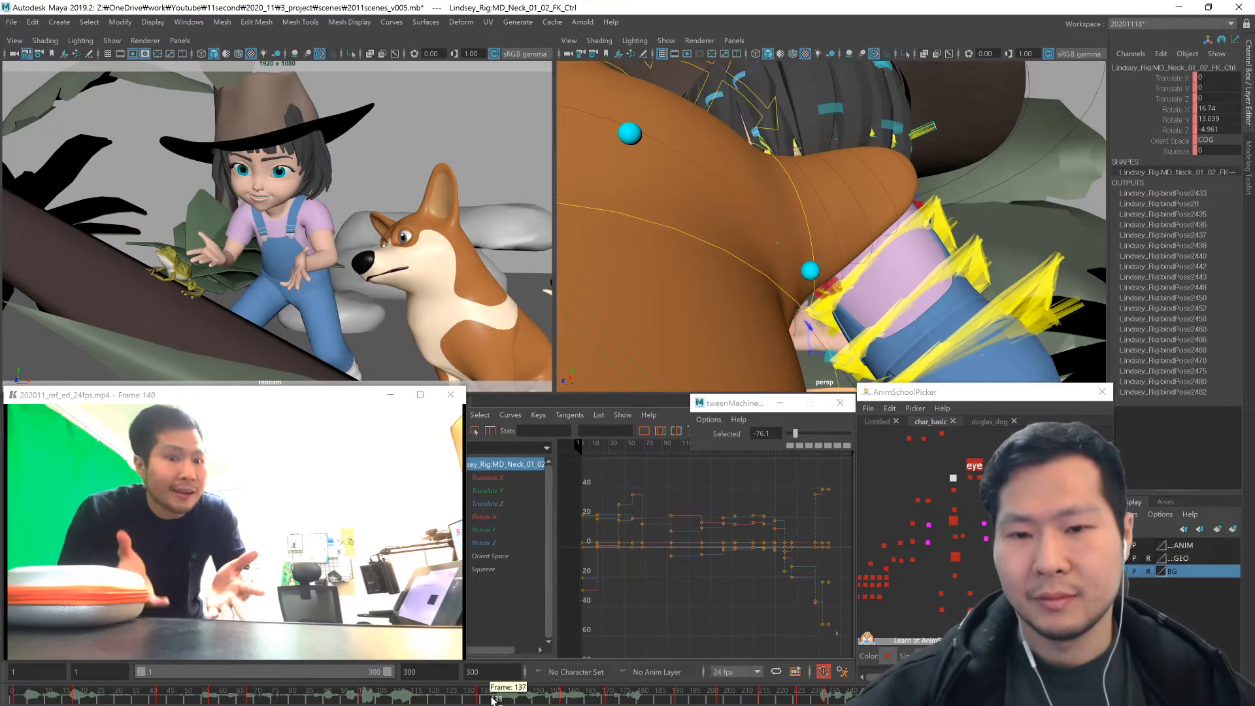
{"action": "key", "text": "alt+v"}
{"action": "left_click", "coordinate": [490, 695]}
{"action": "key", "text": "comma"}
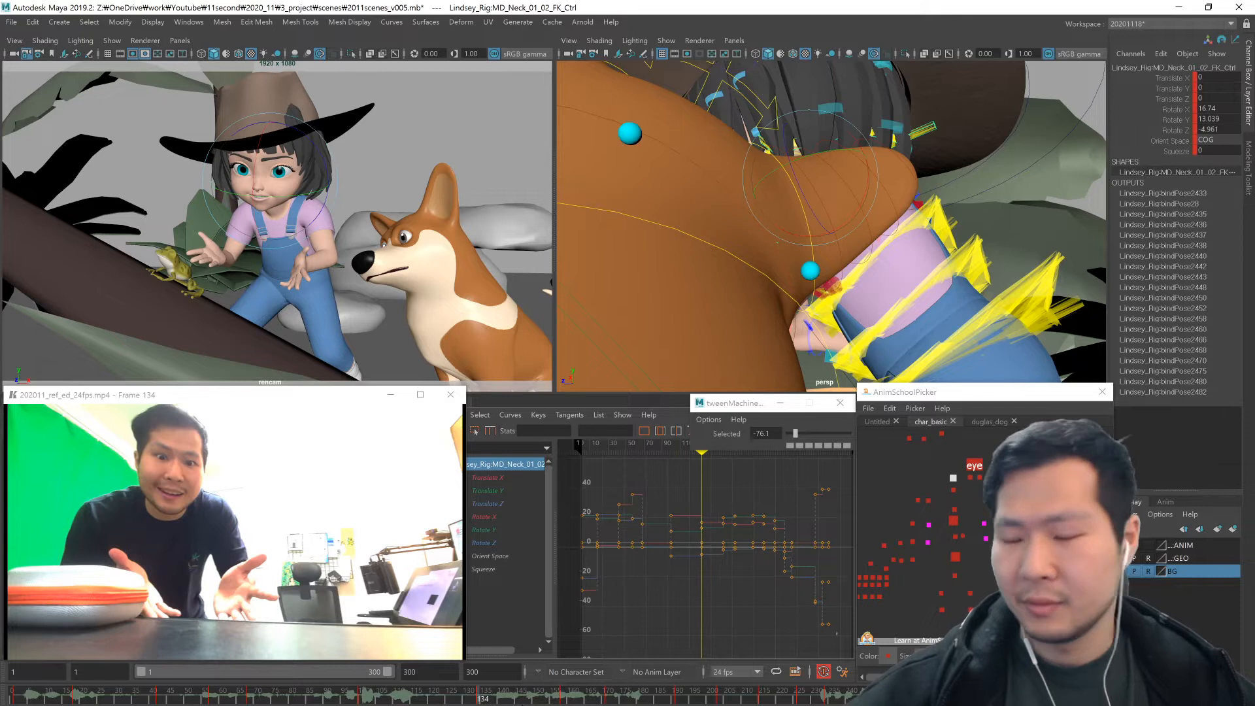
- Rotate the girl's upper neck FK control to X 3.38 at frame 134 and X 10.429 at frame 100, comparing the keys in playback
{"action": "left_click_drag", "start_coordinate": [256, 224], "coordinate": [254, 210]}
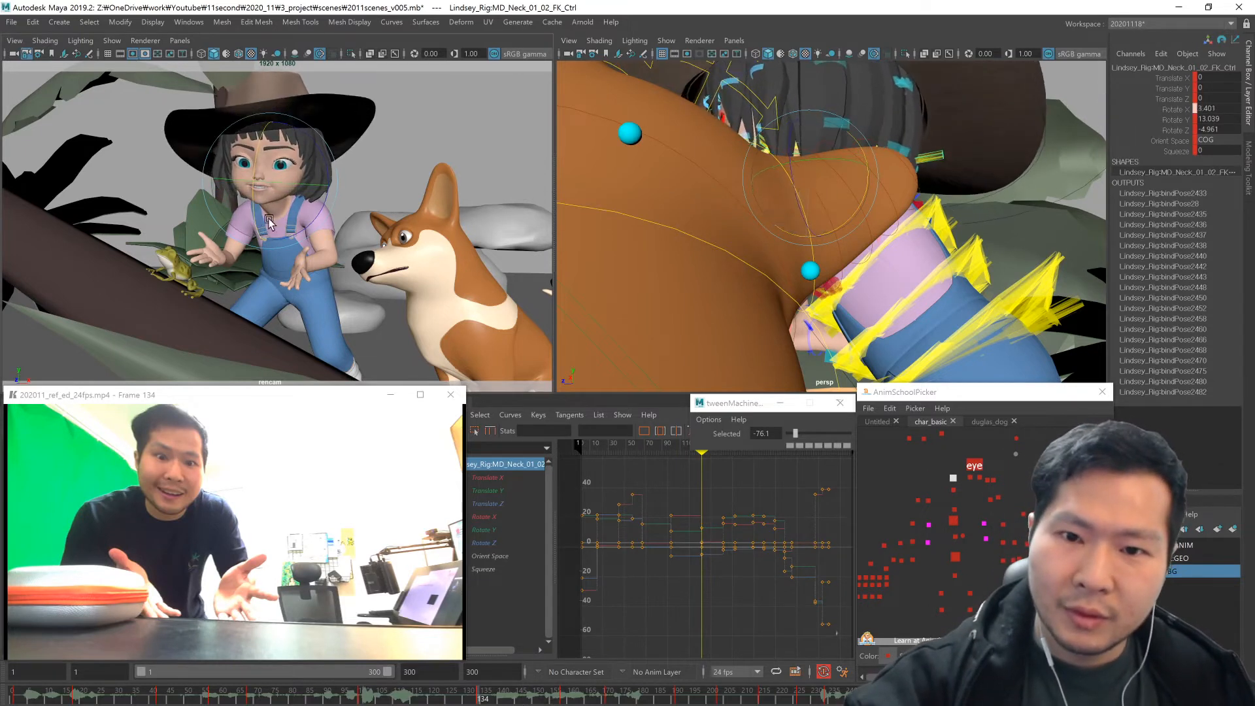
{"action": "key", "text": "comma"}
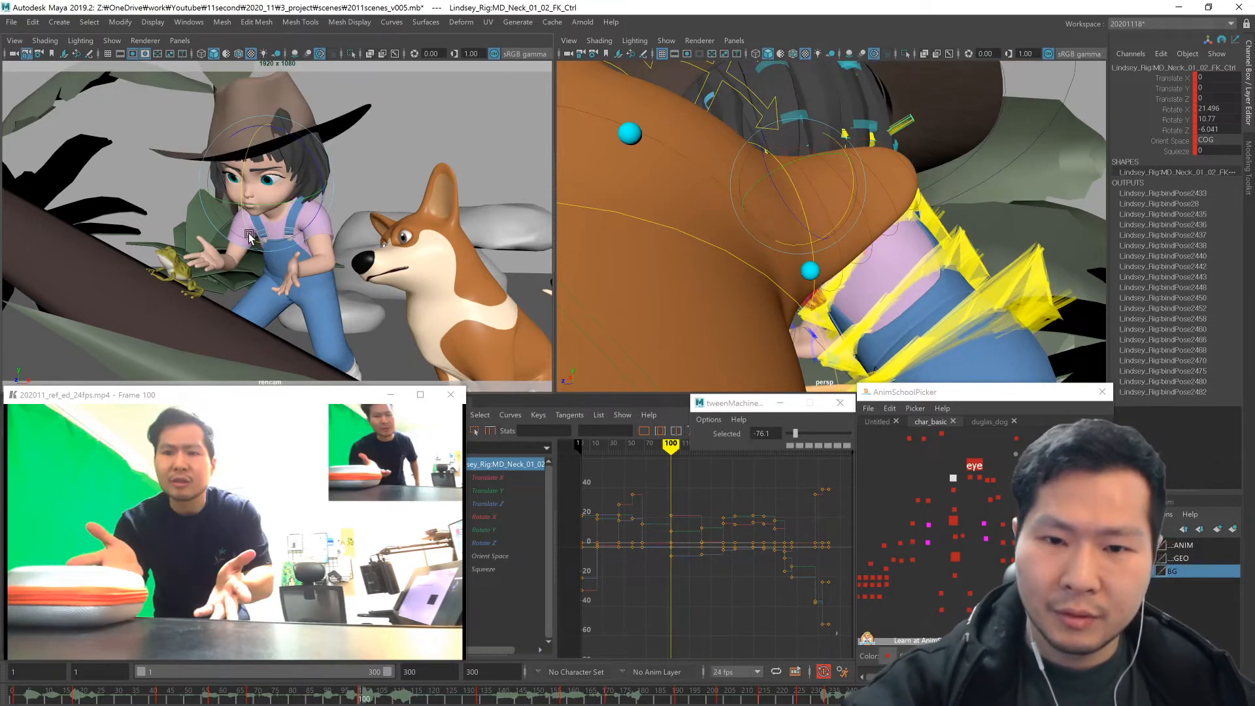
{"action": "left_click_drag", "start_coordinate": [259, 248], "coordinate": [253, 240]}
{"action": "key", "text": "comma"}
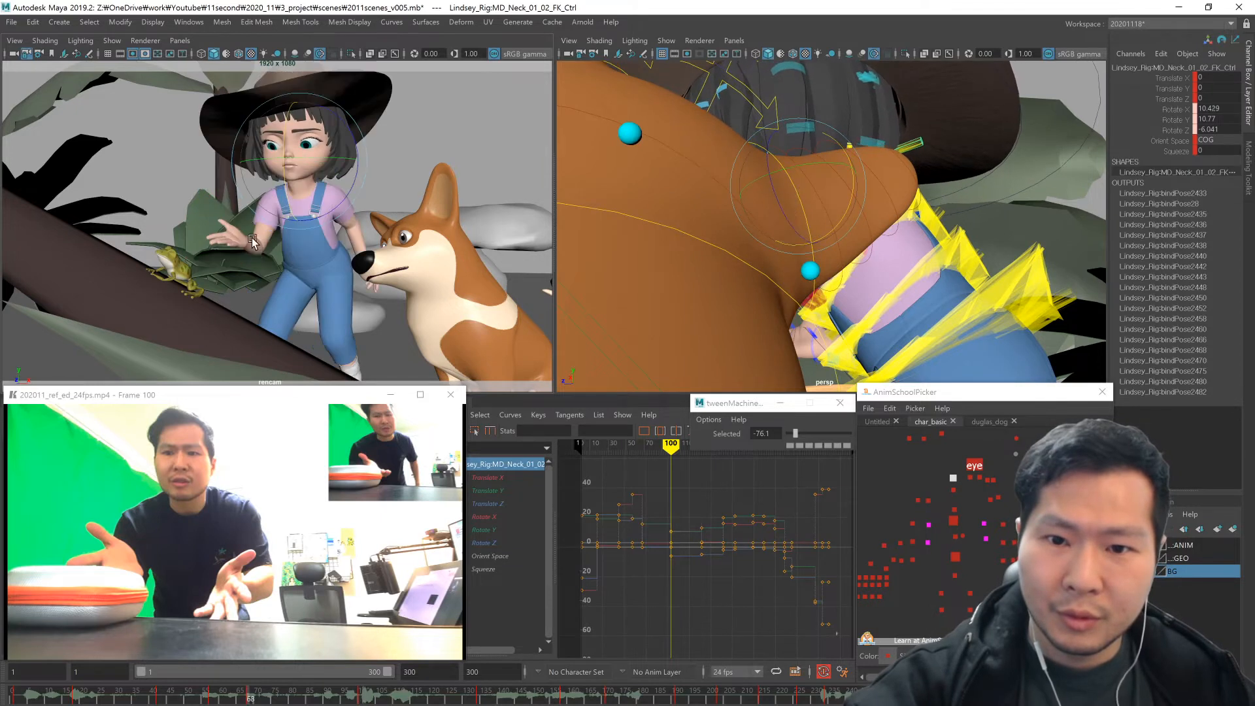
{"action": "key", "text": "comma"}
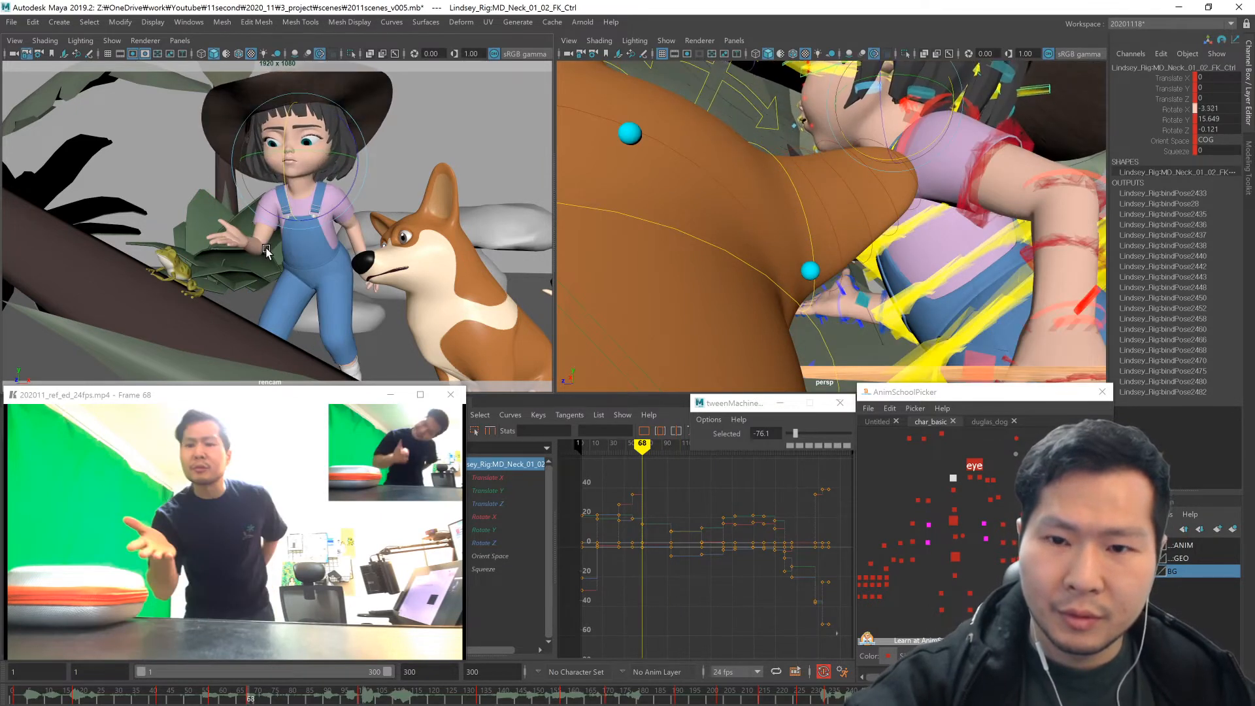
{"action": "key", "text": "period"}
{"action": "key", "text": "period"}
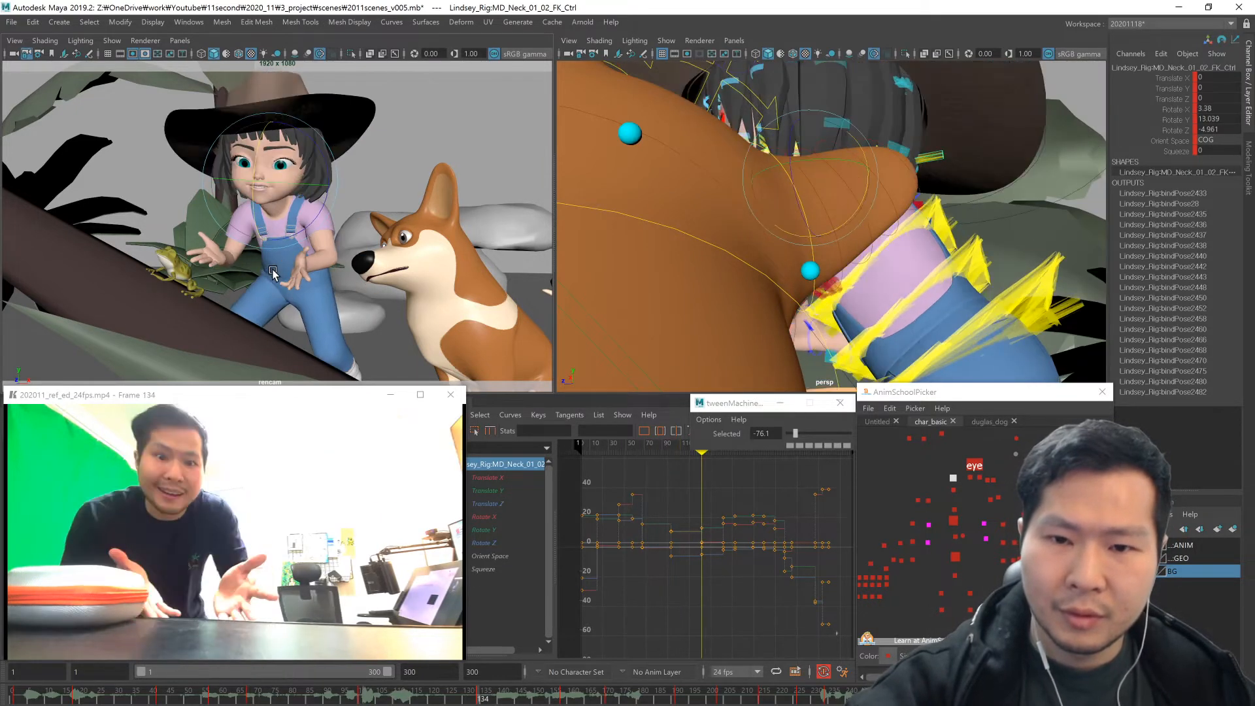
{"action": "key", "text": "comma"}
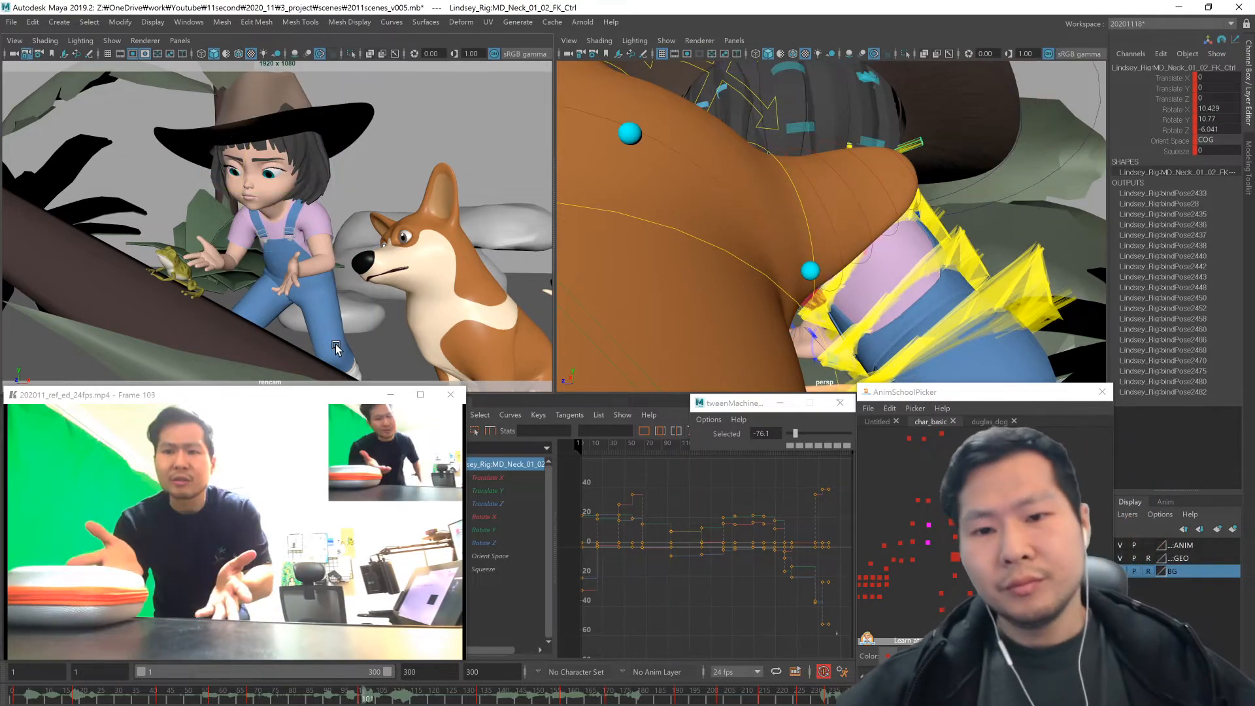
{"action": "key", "text": "alt+v"}
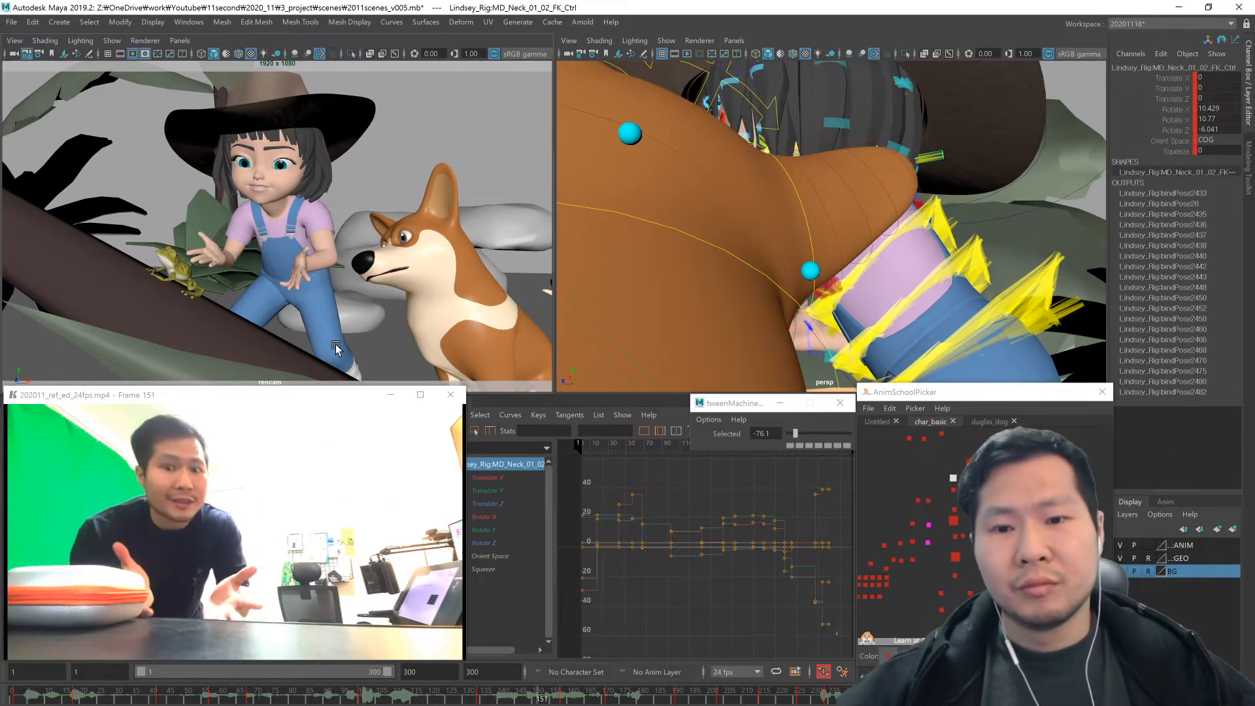
{"action": "key", "text": "alt+v"}
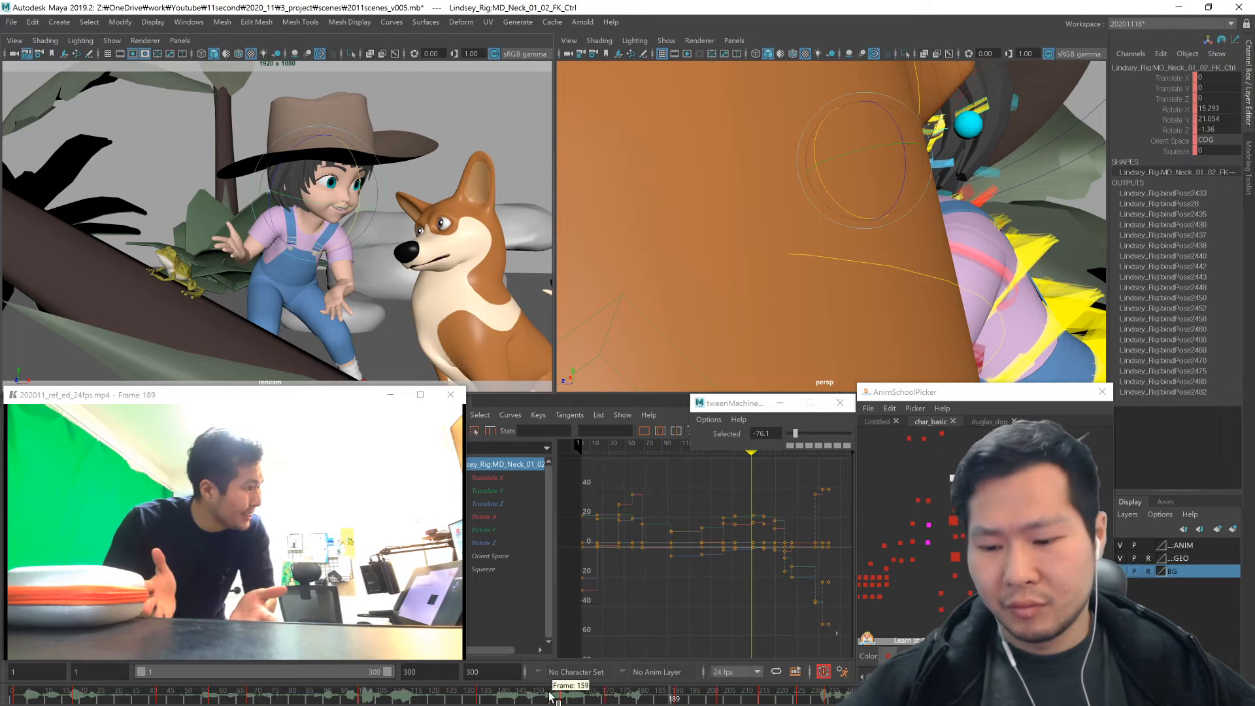
- Rotate the girl's upper neck FK control at frame 158 to X 13.148, Y 18.869, Z 2.777 and compare with the adjacent keys
{"action": "left_click", "coordinate": [557, 698]}
{"action": "key", "text": "period"}
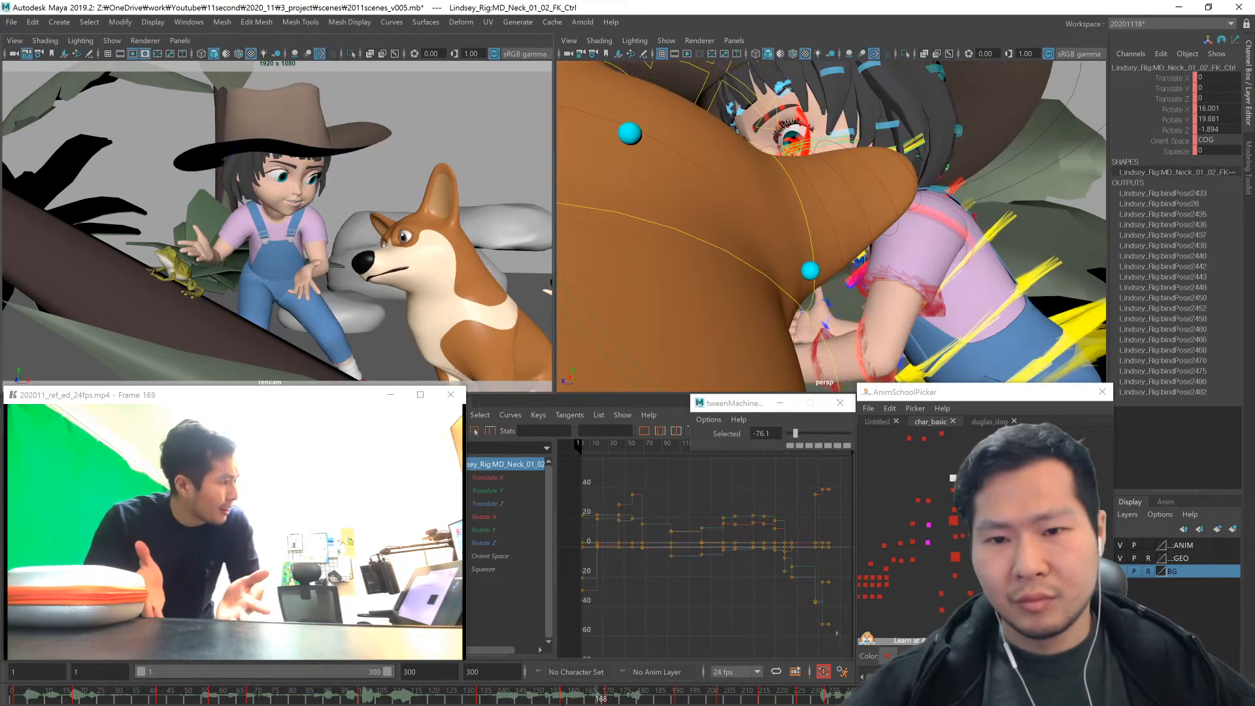
{"action": "key", "text": "period"}
{"action": "key", "text": "comma"}
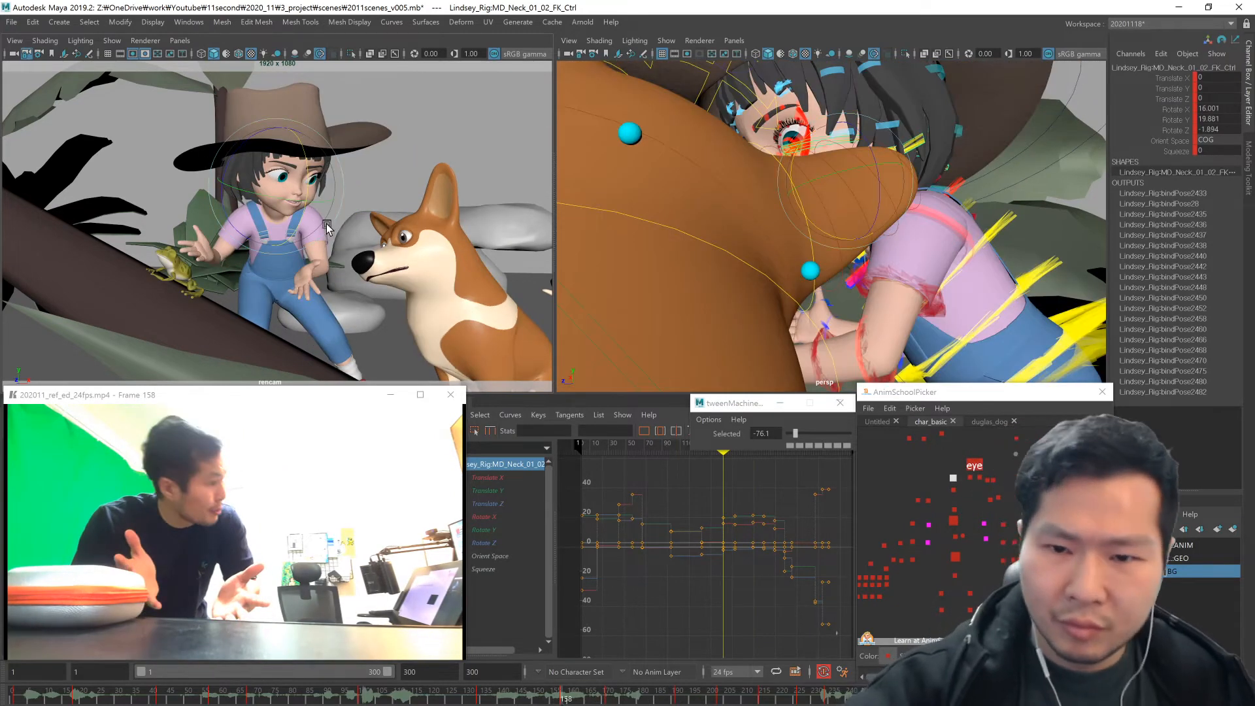
{"action": "left_click_drag", "start_coordinate": [319, 214], "coordinate": [317, 213]}
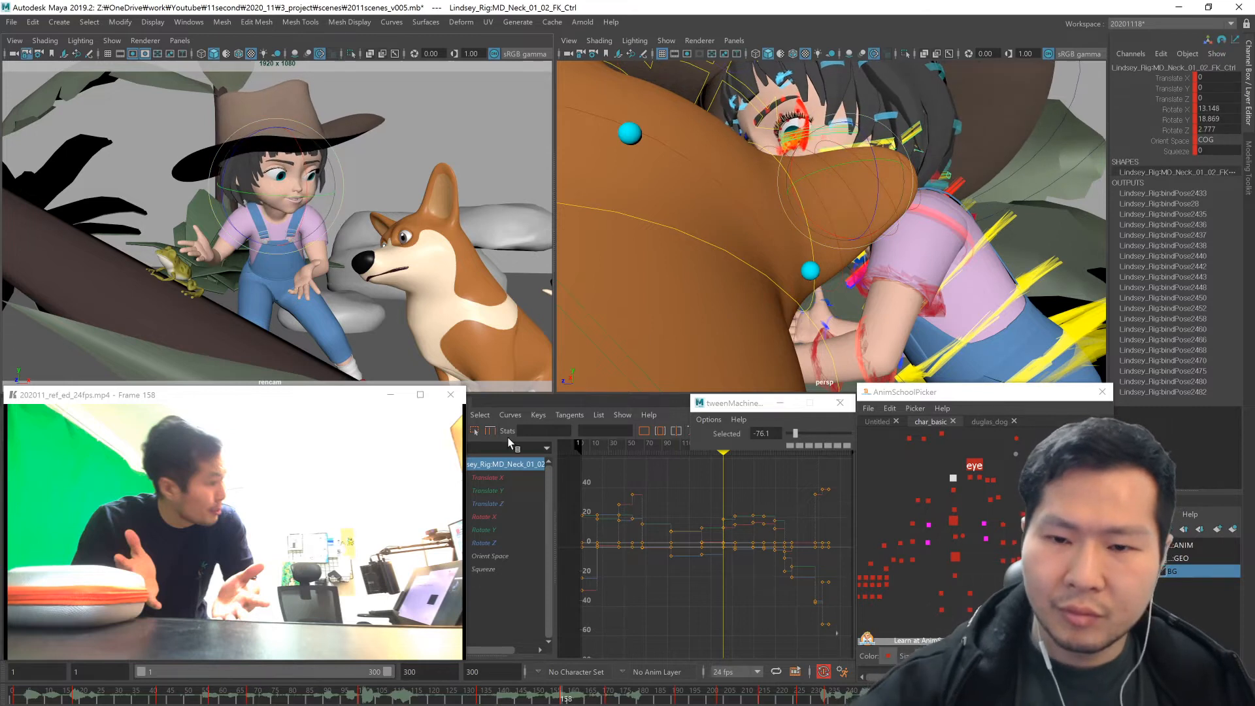
{"action": "key", "text": "comma"}
{"action": "key", "text": "period"}
{"action": "key", "text": "comma"}
- Rotate the girl's lower neck FK control at frame 134 to X -8.905, Y -5.09, Z -6.148
{"action": "left_click", "coordinate": [953, 490]}
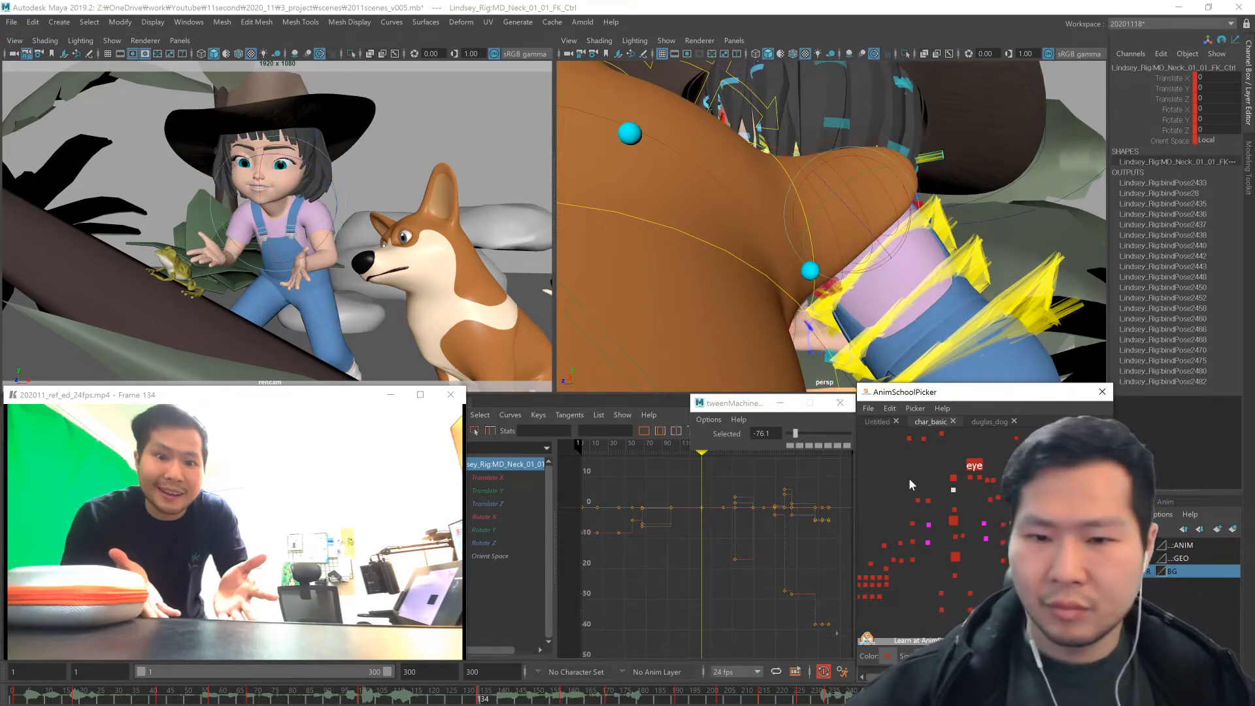
{"action": "left_click_drag", "start_coordinate": [331, 244], "coordinate": [368, 257]}
{"action": "scroll", "coordinate": [818, 340], "scroll_direction": "down", "scroll_amount": 6}
{"action": "left_click_drag", "start_coordinate": [818, 339], "coordinate": [944, 335], "text": "alt"}
{"action": "left_click_drag", "start_coordinate": [809, 213], "coordinate": [809, 189]}
{"action": "left_click_drag", "start_coordinate": [981, 222], "coordinate": [789, 265], "text": "alt"}
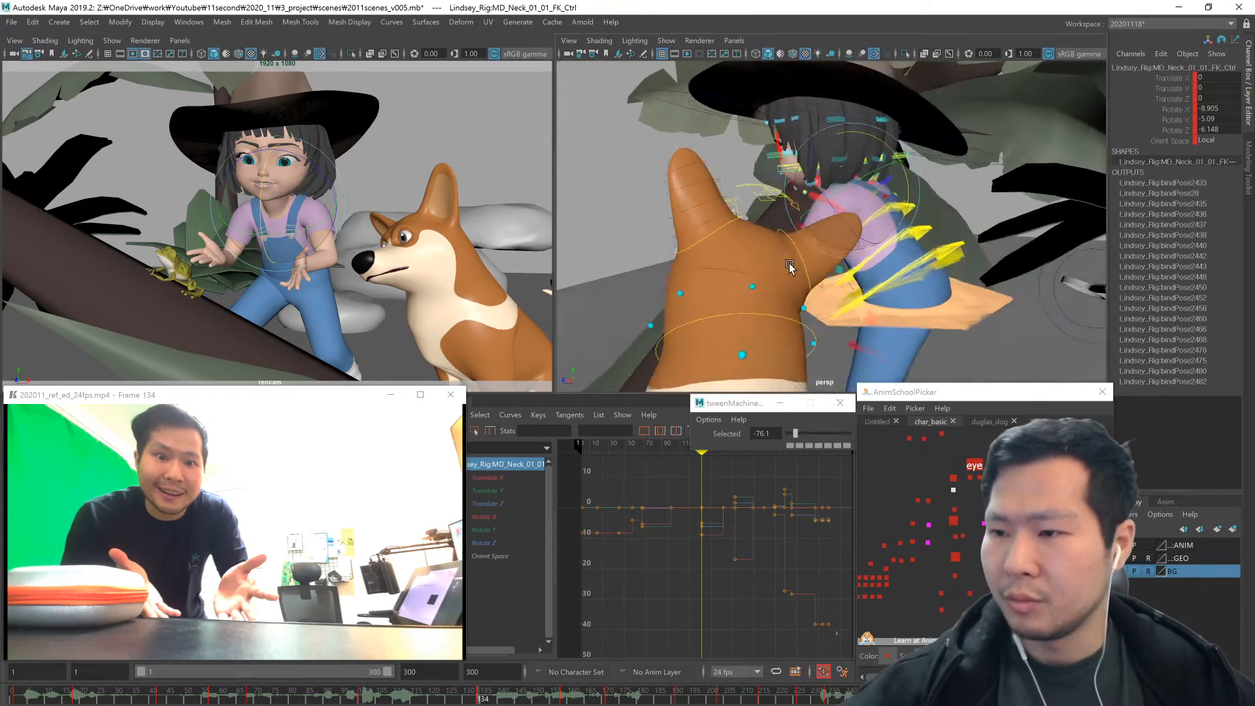